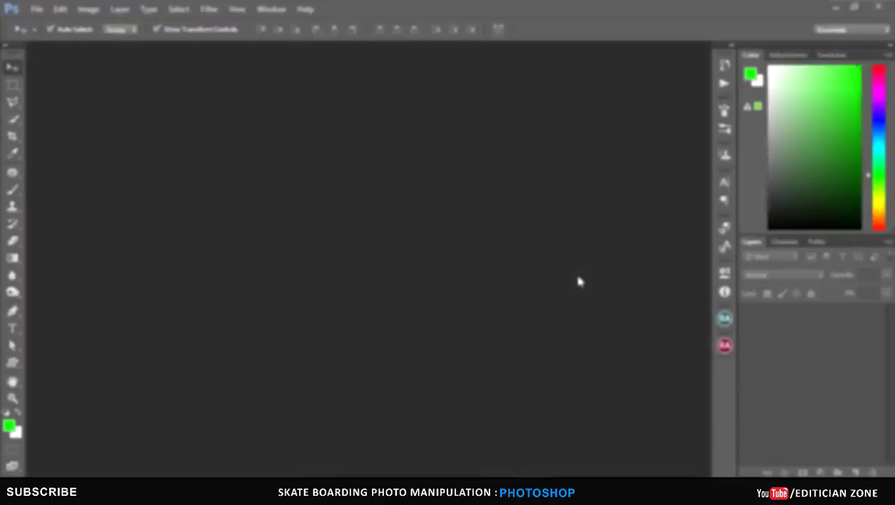
# Create a new 2564 × 3700 px document at 72 resolution with a white background
pyautogui.click(38, 9)
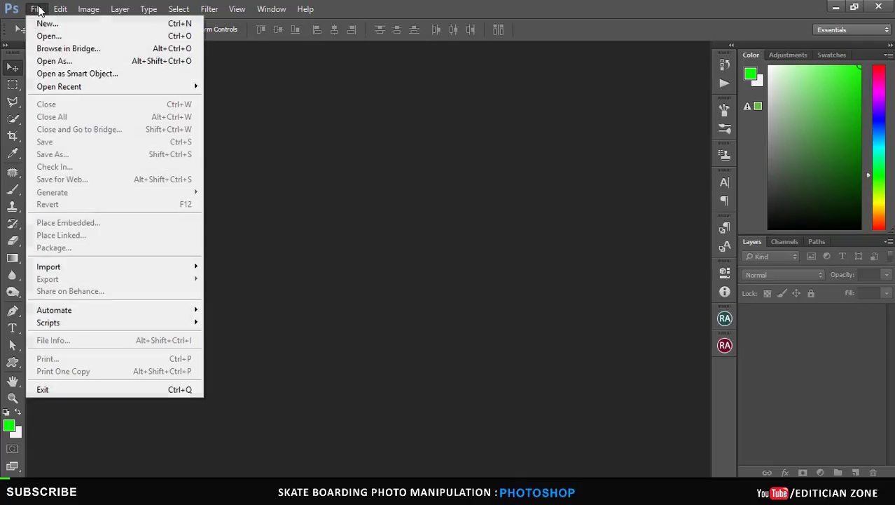
pyautogui.click(49, 21)
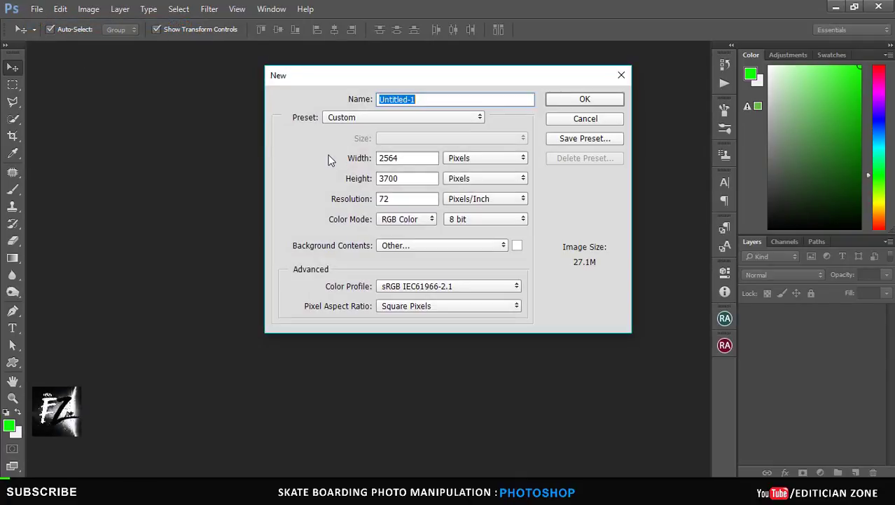
pyautogui.click(586, 100)
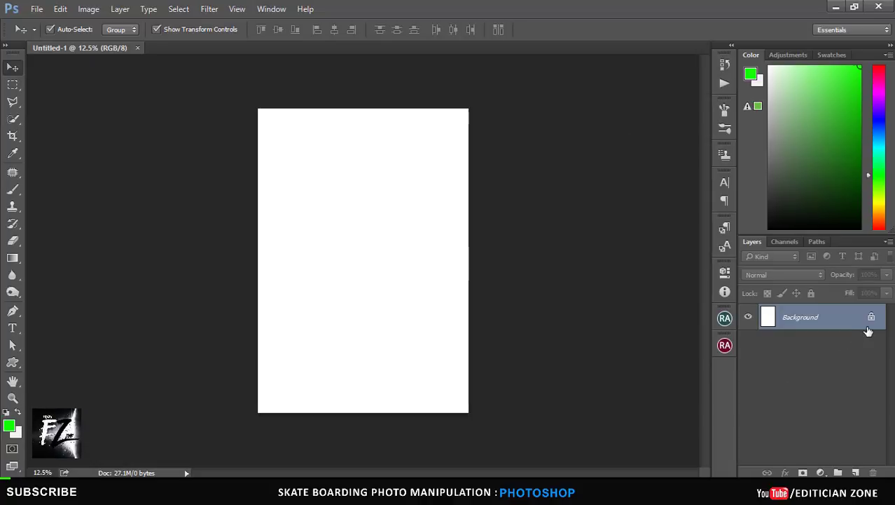
# Open the bg.jpg skatepark photo
pyautogui.click(36, 8)
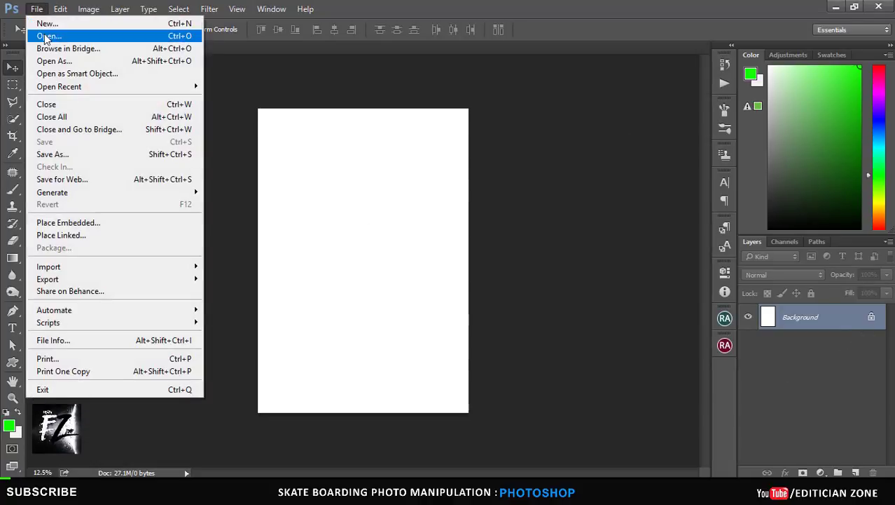
pyautogui.click(46, 35)
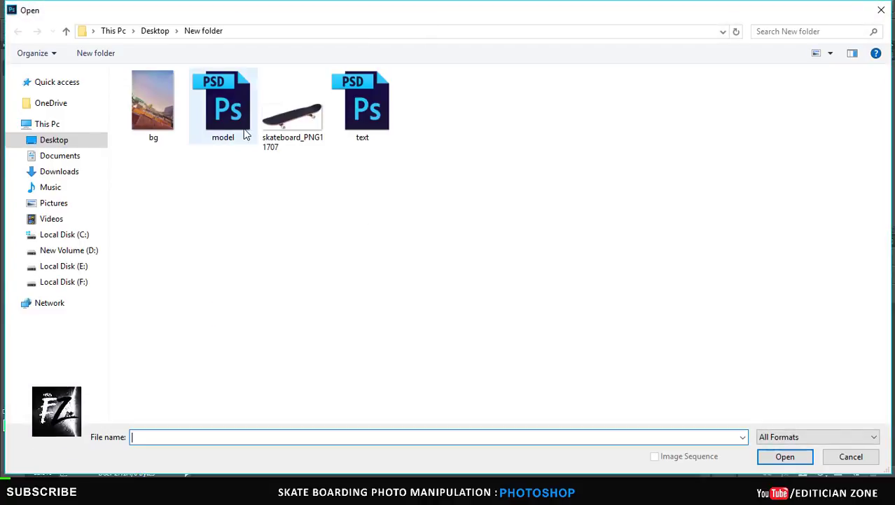
pyautogui.click(153, 105)
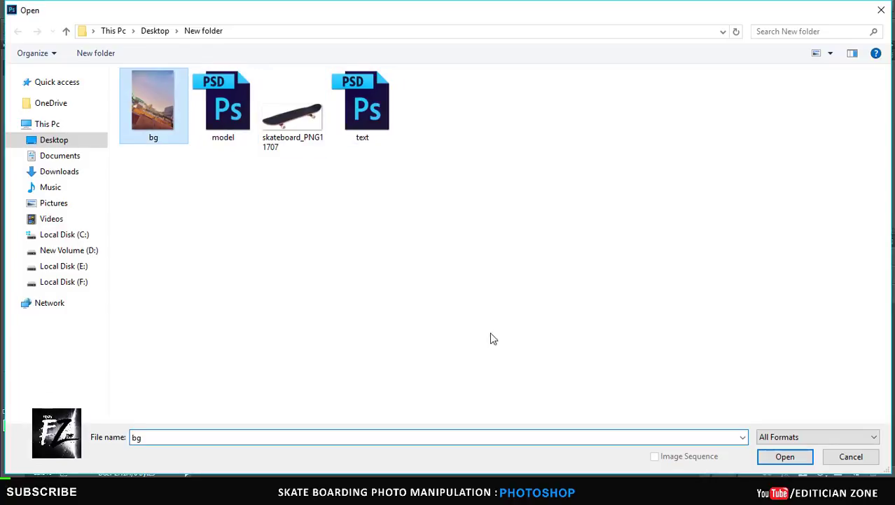
pyautogui.click(786, 456)
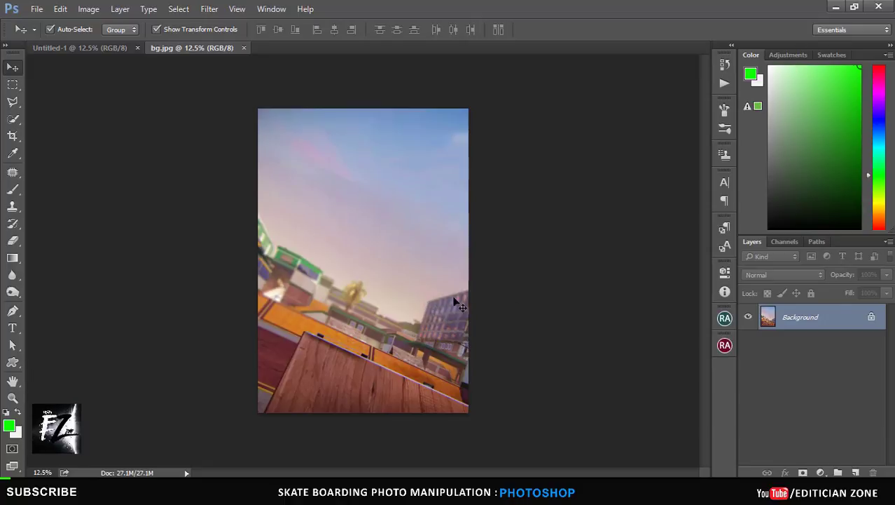
# Unlock the photo's layer and place it into Untitled-1 so it fills the canvas
pyautogui.click(869, 337)
pyautogui.moveTo(428, 295); pyautogui.dragTo(320, 199)
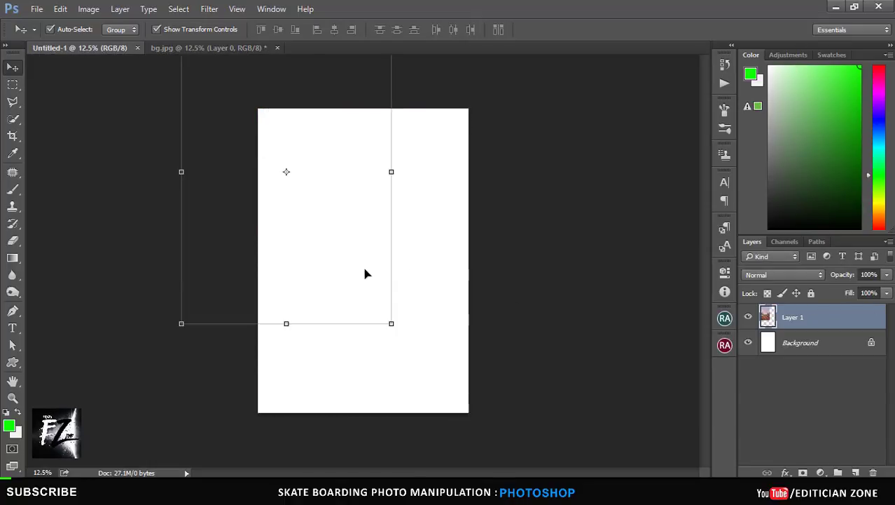
pyautogui.moveTo(320, 213); pyautogui.dragTo(393, 302)
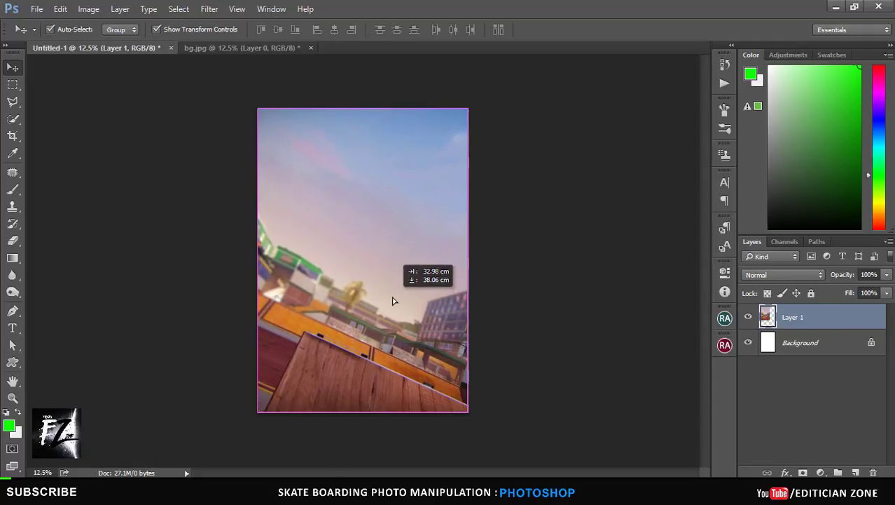
pyautogui.click(530, 344)
pyautogui.hotkey('ctrl', '+')
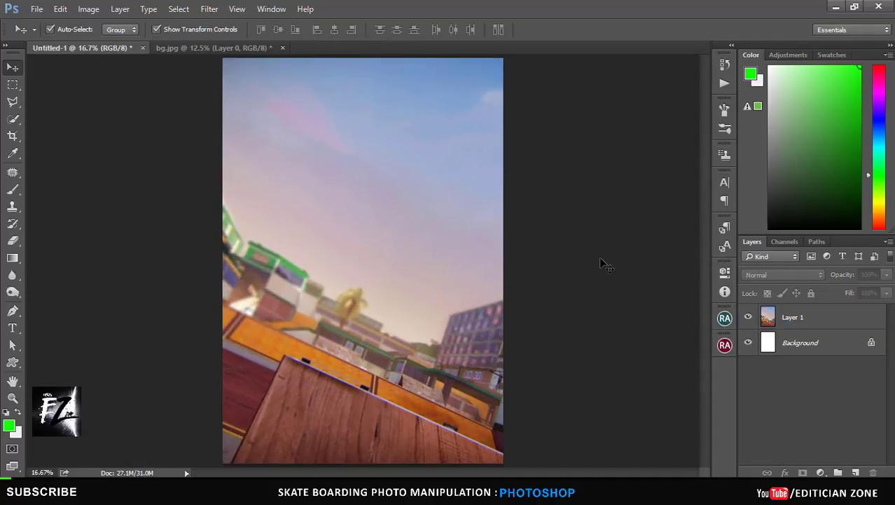
# Close bg.jpg without saving changes
pyautogui.click(160, 47)
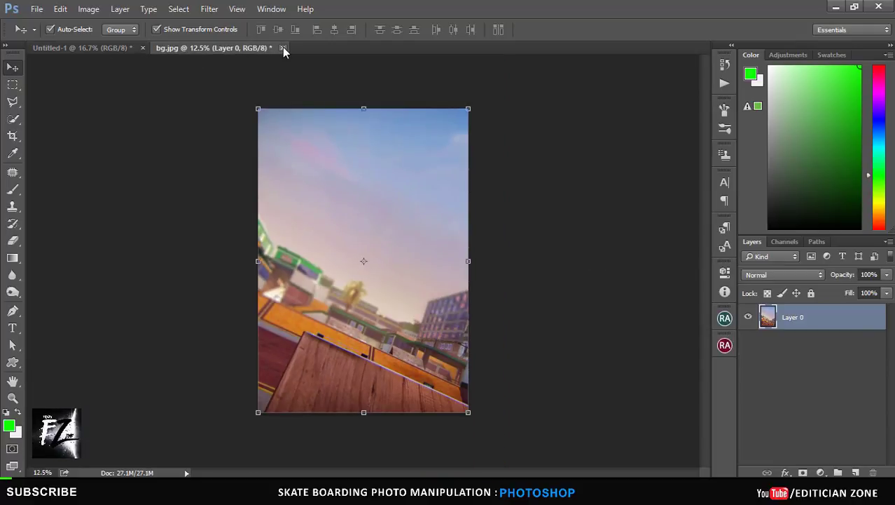
pyautogui.click(282, 47)
pyautogui.click(444, 198)
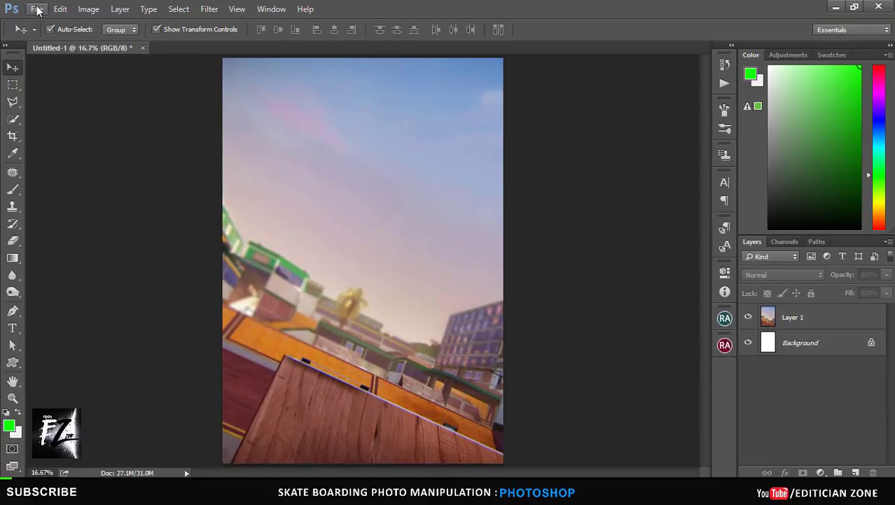
# Open model.psd and drag the jumping man into the composition
pyautogui.click(37, 10)
pyautogui.click(55, 35)
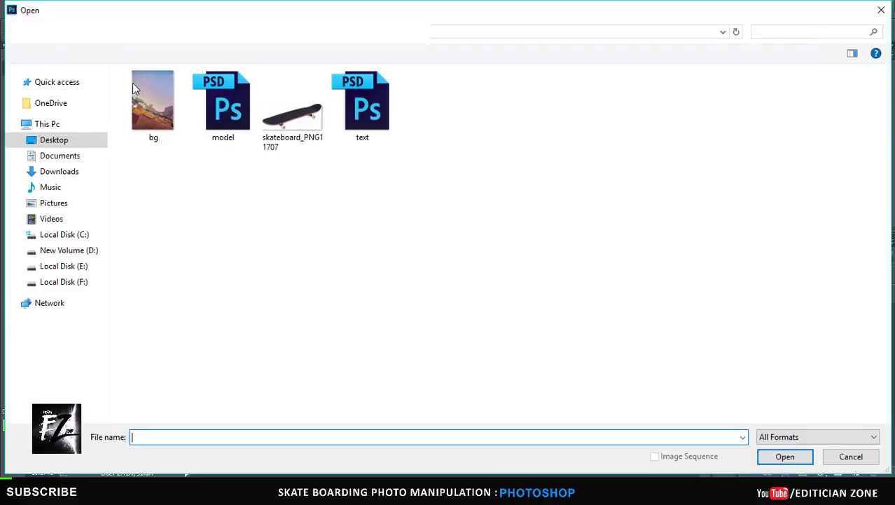
pyautogui.click(228, 135)
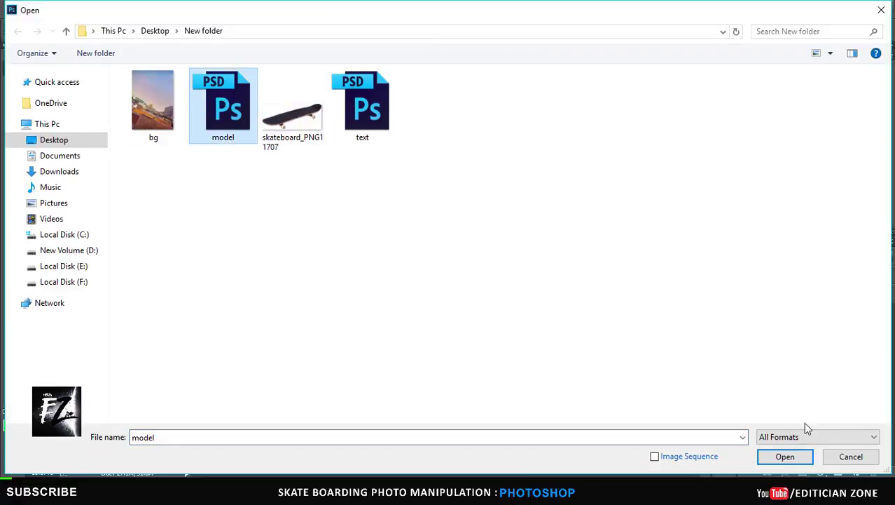
pyautogui.click(783, 456)
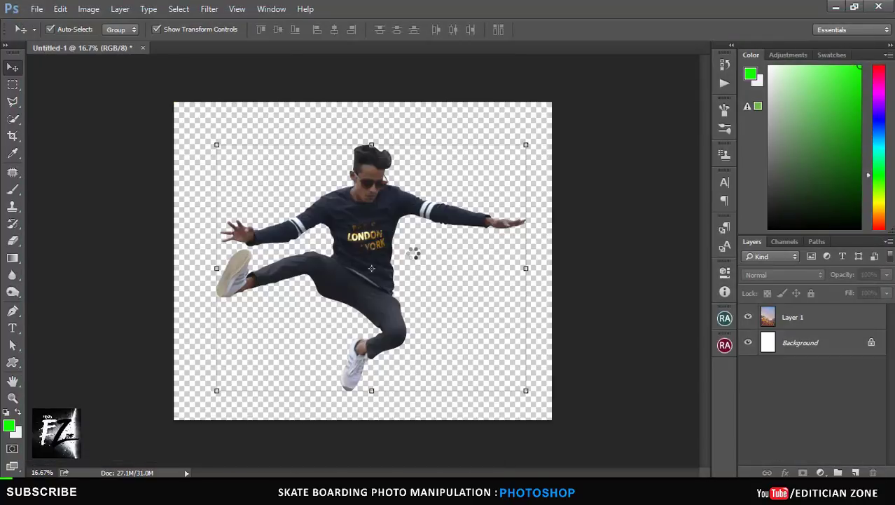
pyautogui.moveTo(359, 195)
pyautogui.mouseDown()
pyautogui.moveTo(199, 130)
pyautogui.moveTo(120, 57)
pyautogui.moveTo(367, 233)
pyautogui.moveTo(378, 214)
pyautogui.mouseUp()
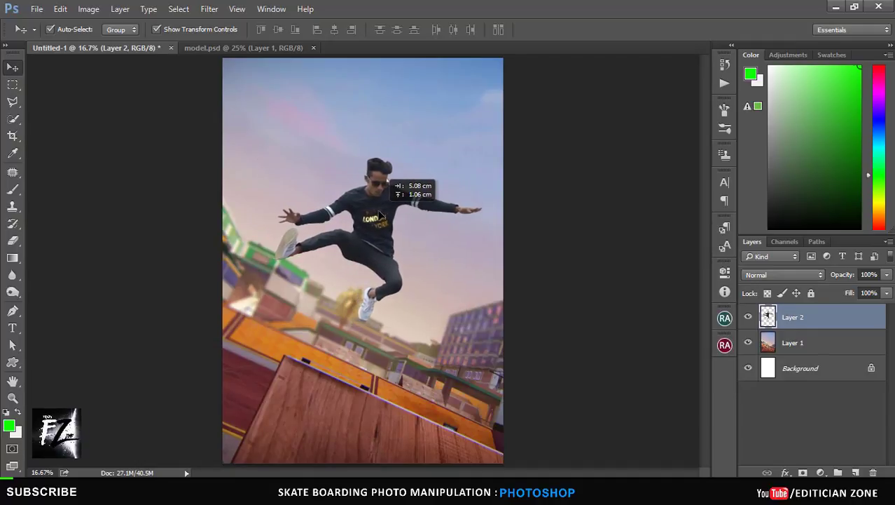
# Move the man toward the upper centre and try an 8° tilt, leaving him upright
pyautogui.moveTo(378, 214); pyautogui.dragTo(387, 219)
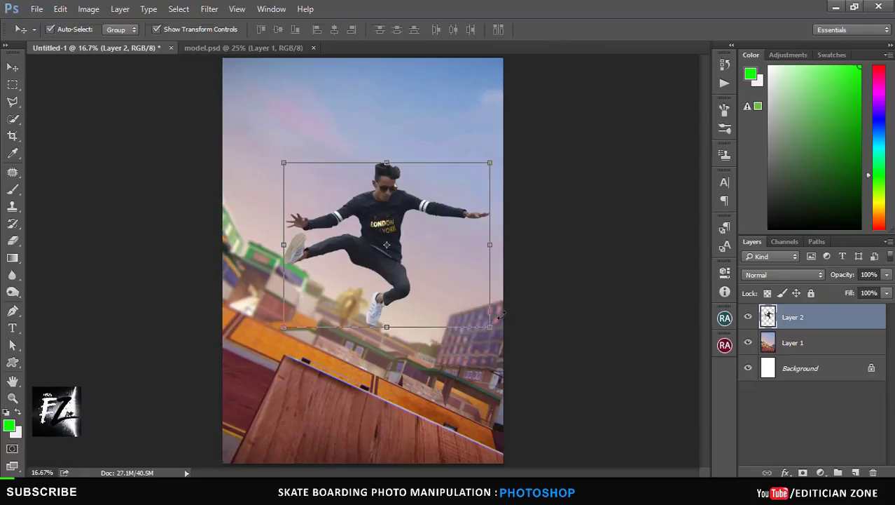
pyautogui.moveTo(502, 315); pyautogui.dragTo(505, 295)
pyautogui.moveTo(374, 279); pyautogui.dragTo(363, 266)
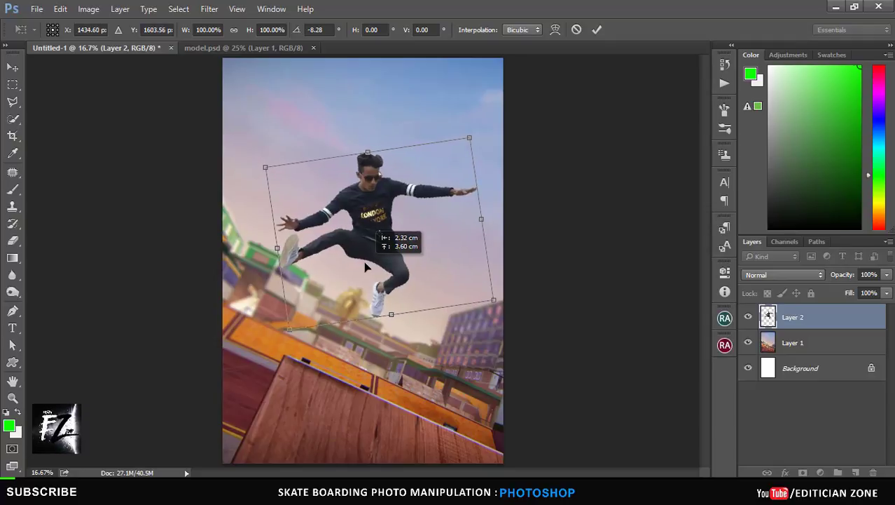
pyautogui.moveTo(363, 266); pyautogui.dragTo(365, 268)
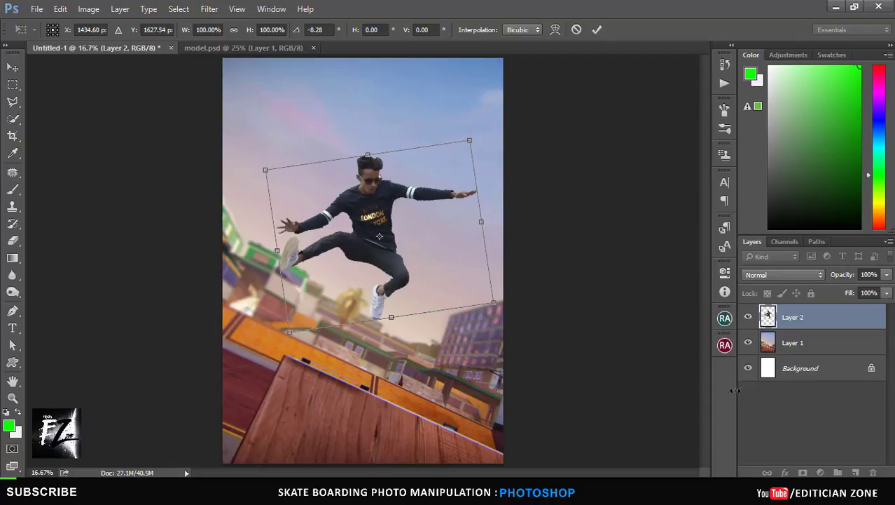
pyautogui.press('Return')
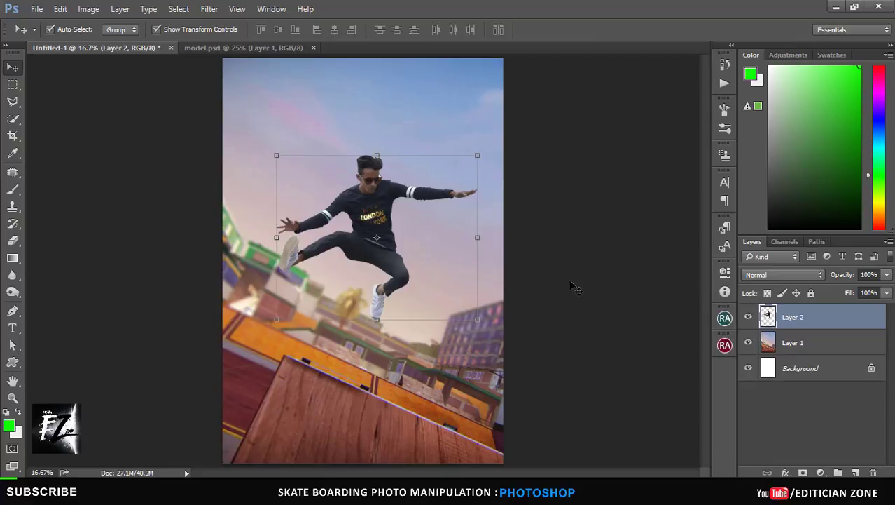
# Reposition the man, apply a slight tilt under 2°, and close model.psd
pyautogui.moveTo(378, 241); pyautogui.dragTo(382, 246)
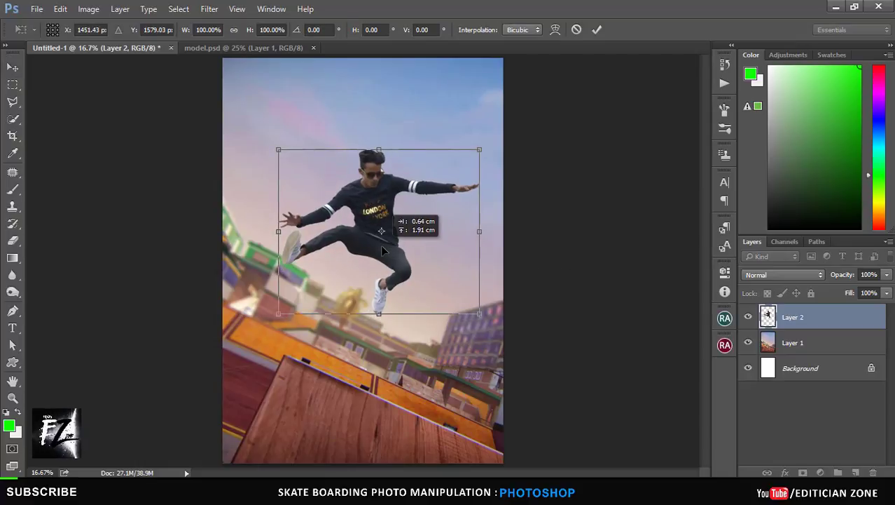
pyautogui.moveTo(382, 251); pyautogui.dragTo(379, 251)
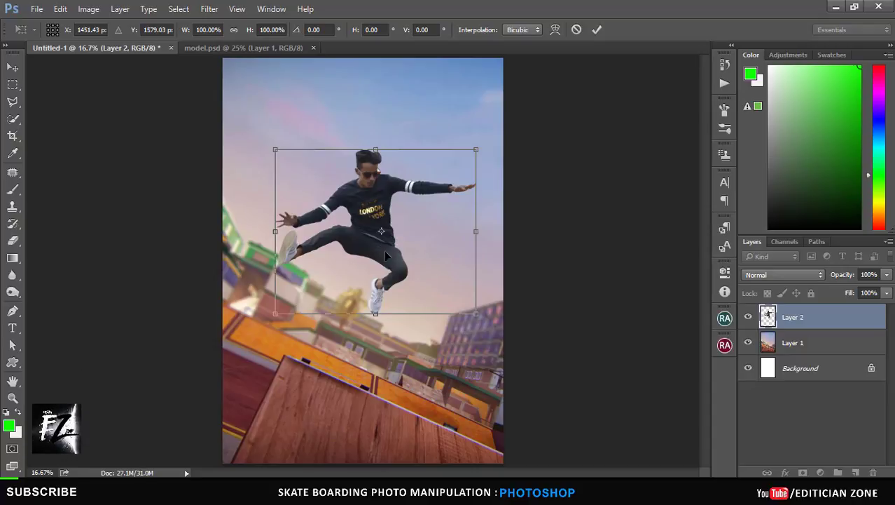
pyautogui.moveTo(487, 270); pyautogui.dragTo(488, 267)
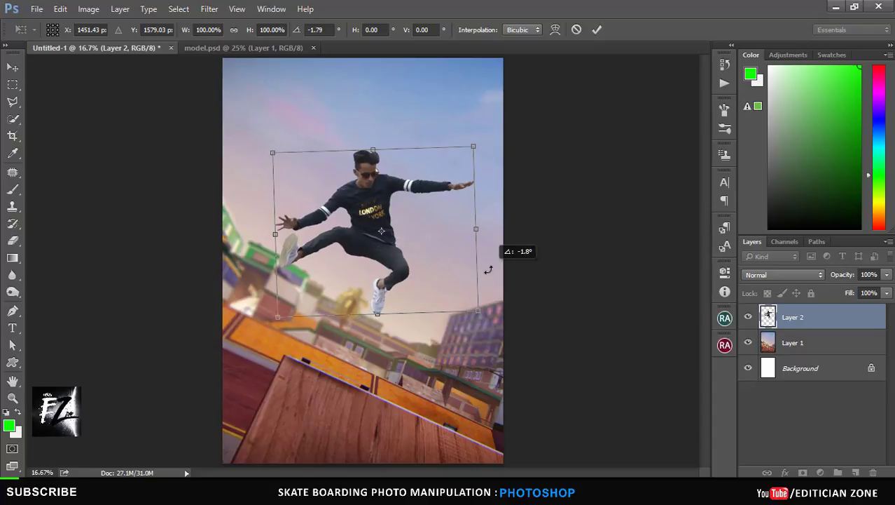
pyautogui.press('Return')
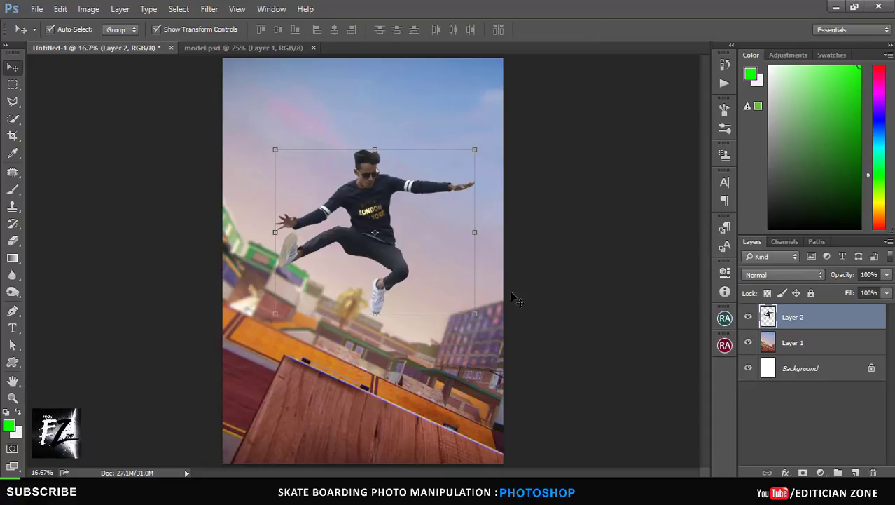
pyautogui.click(572, 293)
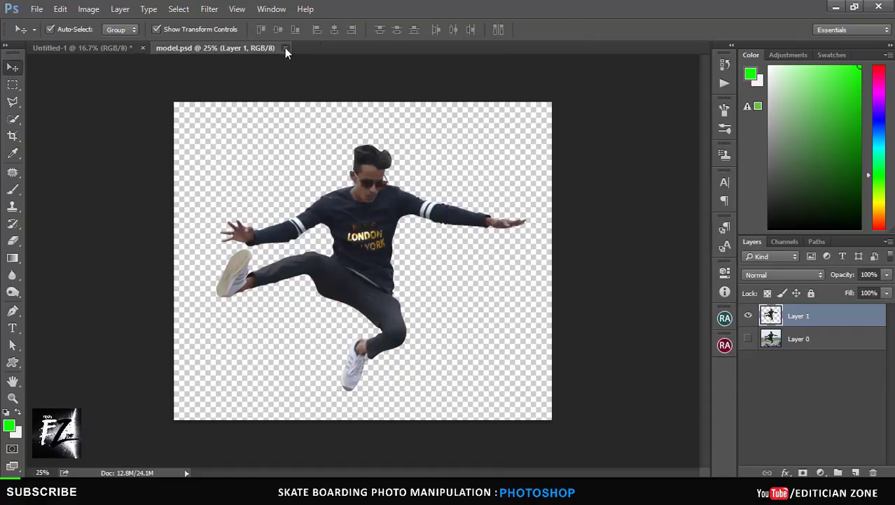
pyautogui.click(284, 47)
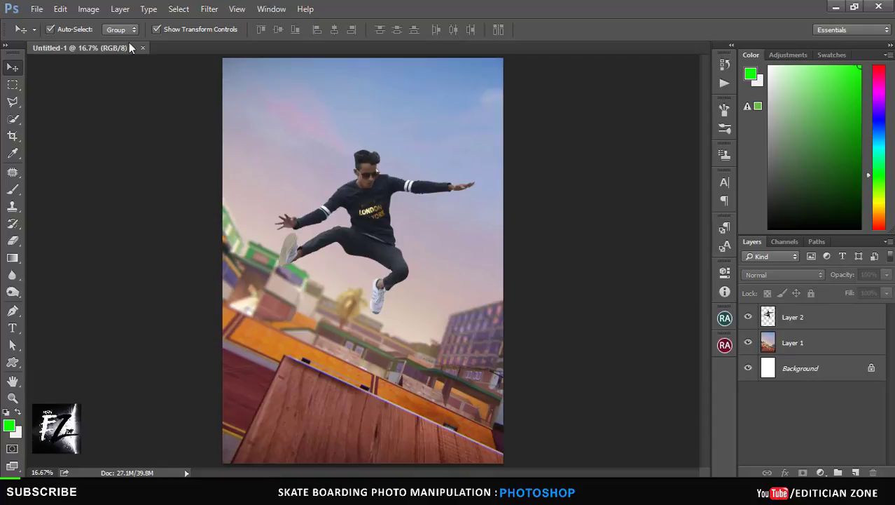
# Open the skateboard image and bring it into the composition
pyautogui.click(37, 9)
pyautogui.click(43, 33)
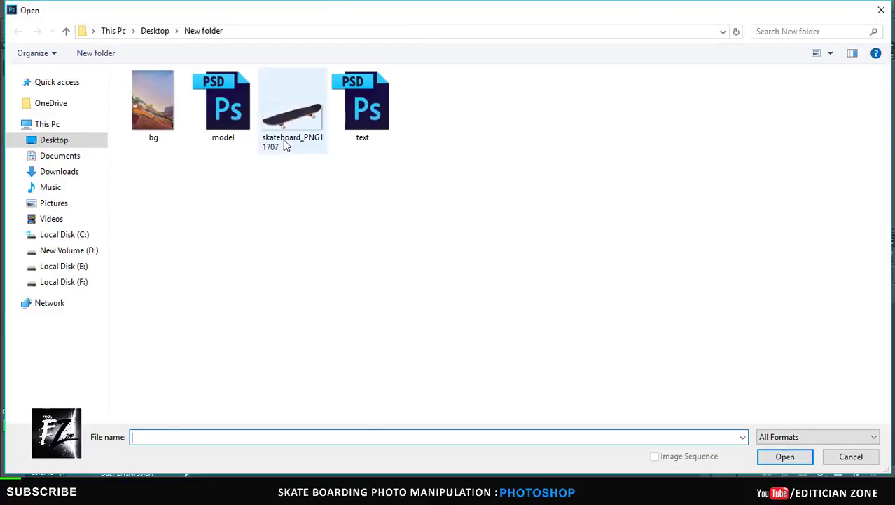
pyautogui.click(287, 143)
pyautogui.click(784, 453)
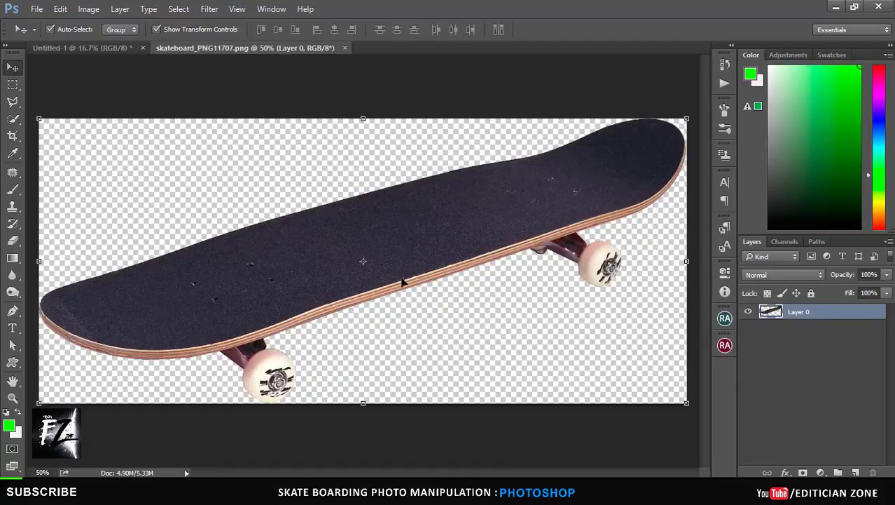
pyautogui.moveTo(560, 242)
pyautogui.mouseDown()
pyautogui.moveTo(455, 242)
pyautogui.moveTo(262, 170)
pyautogui.mouseUp()
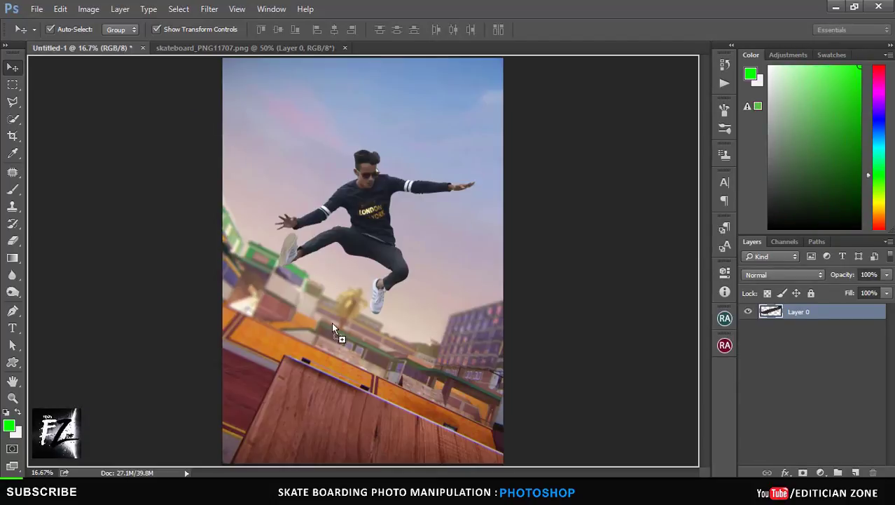
pyautogui.moveTo(332, 323); pyautogui.dragTo(343, 338)
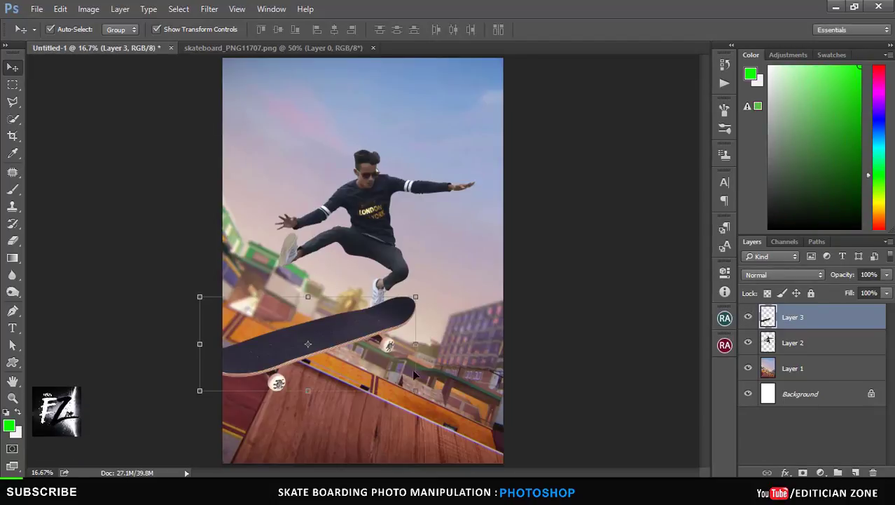
# Scale down and rotate the skateboard about −140° so it floats under the man's feet
pyautogui.moveTo(447, 350)
pyautogui.mouseDown()
pyautogui.moveTo(186, 166)
pyautogui.moveTo(203, 156)
pyautogui.mouseUp()
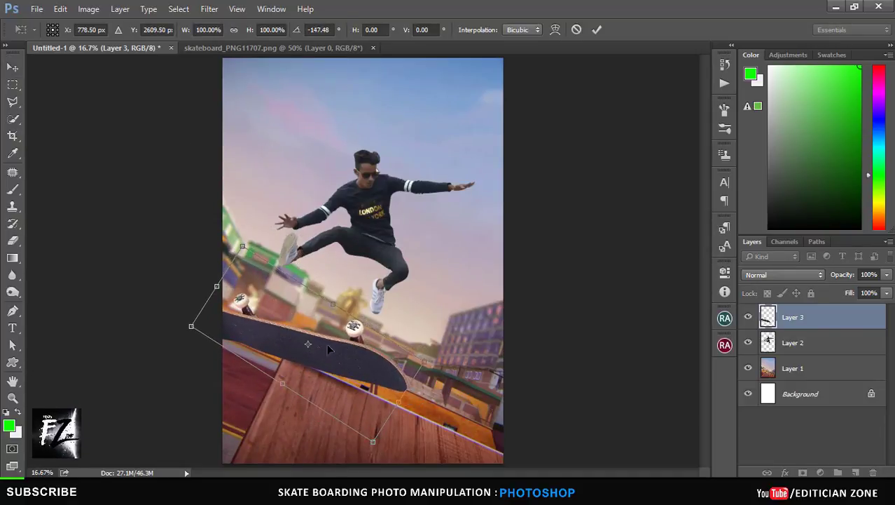
pyautogui.moveTo(326, 343); pyautogui.dragTo(400, 380)
pyautogui.moveTo(412, 431); pyautogui.dragTo(357, 364)
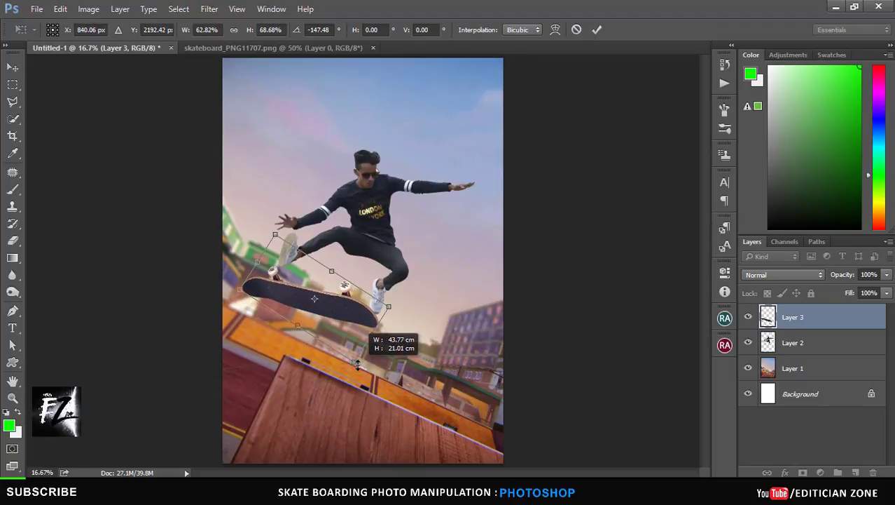
pyautogui.moveTo(355, 319)
pyautogui.mouseDown()
pyautogui.moveTo(355, 375)
pyautogui.moveTo(340, 341)
pyautogui.mouseUp()
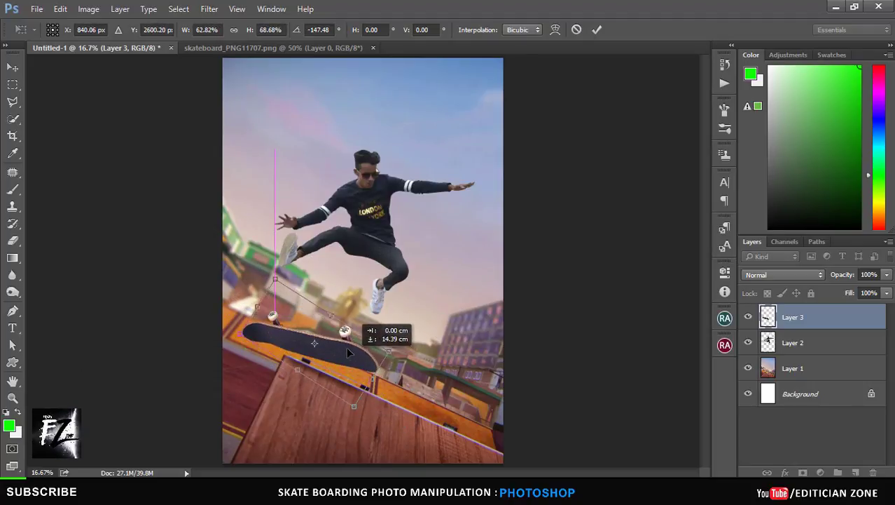
pyautogui.moveTo(382, 363); pyautogui.dragTo(365, 387)
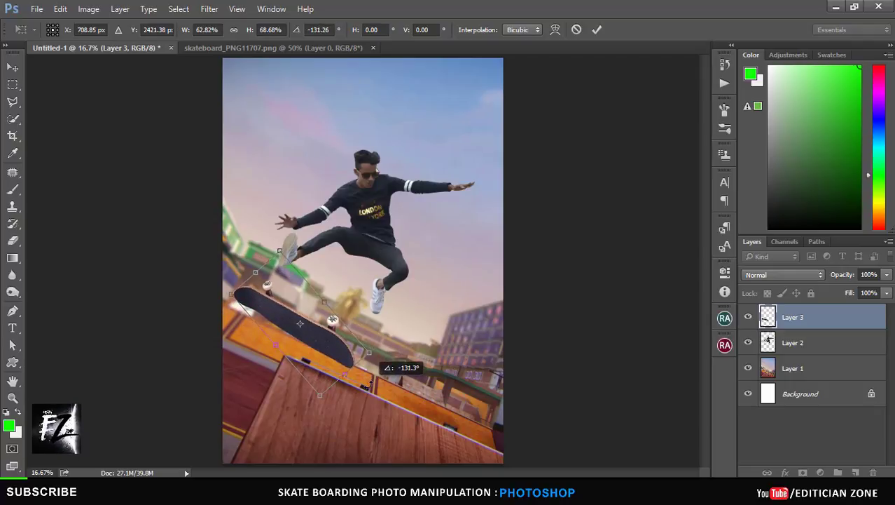
pyautogui.moveTo(276, 337)
pyautogui.mouseDown()
pyautogui.moveTo(334, 373)
pyautogui.moveTo(323, 364)
pyautogui.mouseUp()
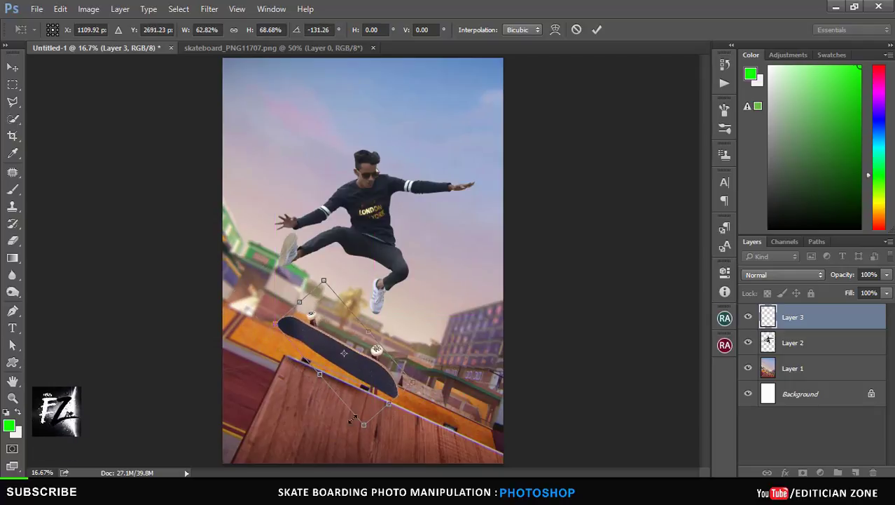
pyautogui.moveTo(363, 418)
pyautogui.mouseDown()
pyautogui.moveTo(354, 394)
pyautogui.moveTo(402, 378)
pyautogui.mouseUp()
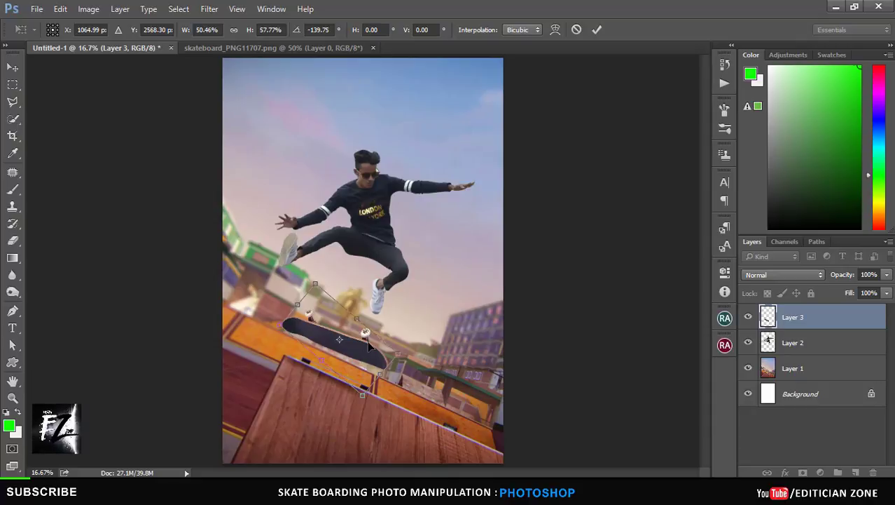
pyautogui.moveTo(361, 354); pyautogui.dragTo(370, 326)
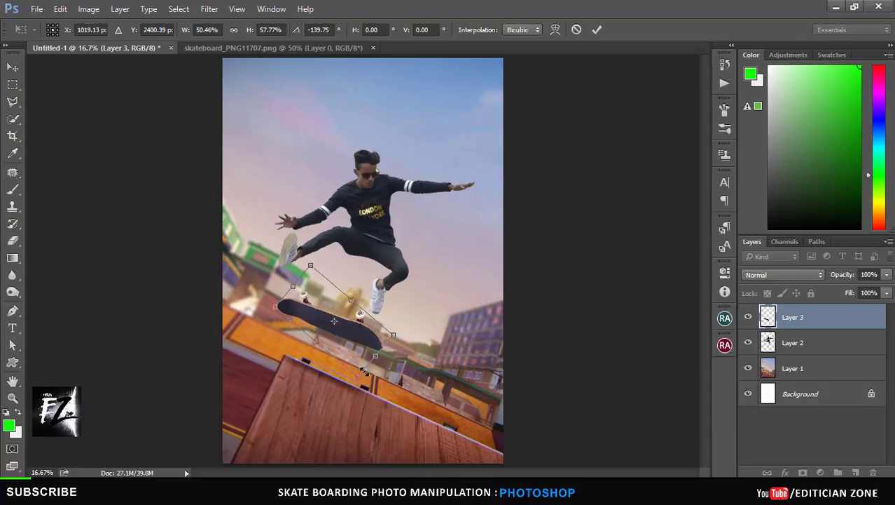
pyautogui.moveTo(357, 373); pyautogui.dragTo(354, 360)
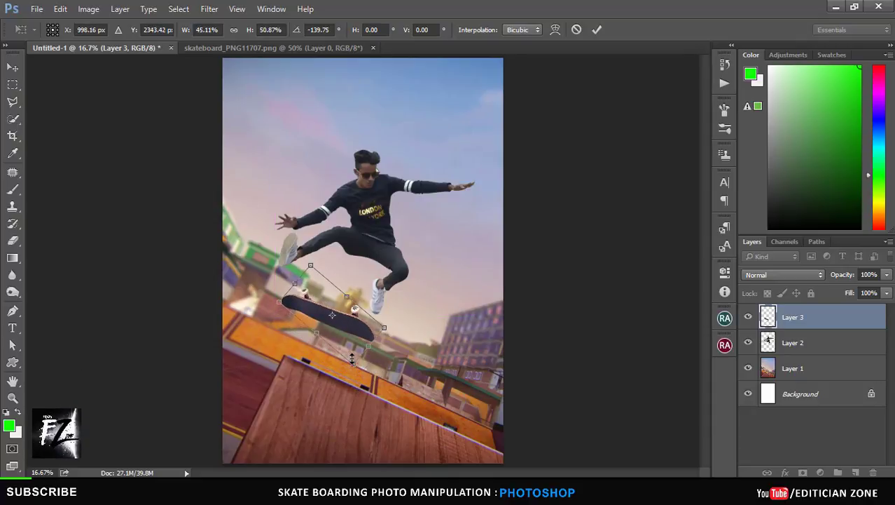
pyautogui.press('Return')
pyautogui.hotkey('ctrl', '+')
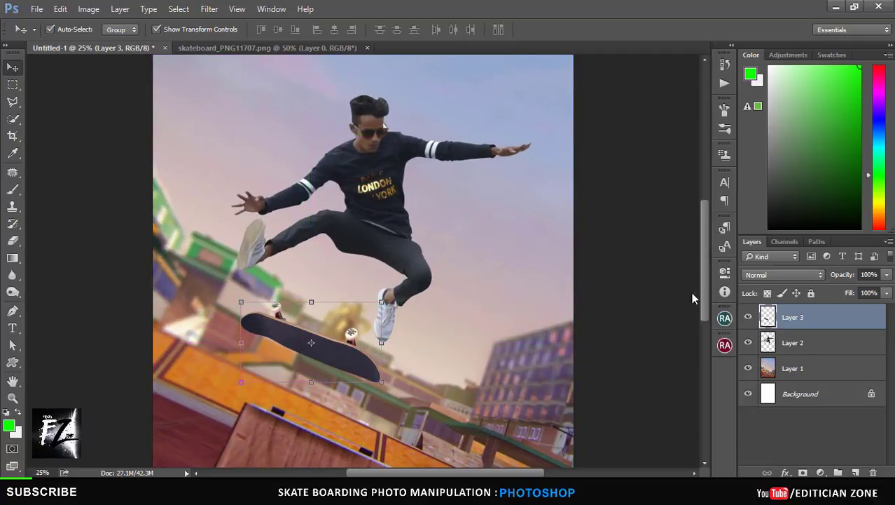
# Shift the skateboard right, then pull it back under the man's feet
pyautogui.scroll(-3, 701, 284)
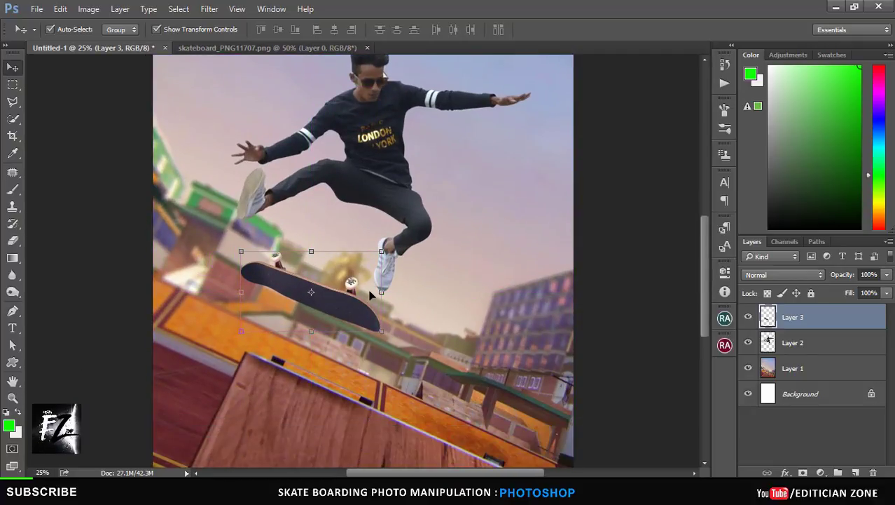
pyautogui.moveTo(347, 307); pyautogui.dragTo(361, 315)
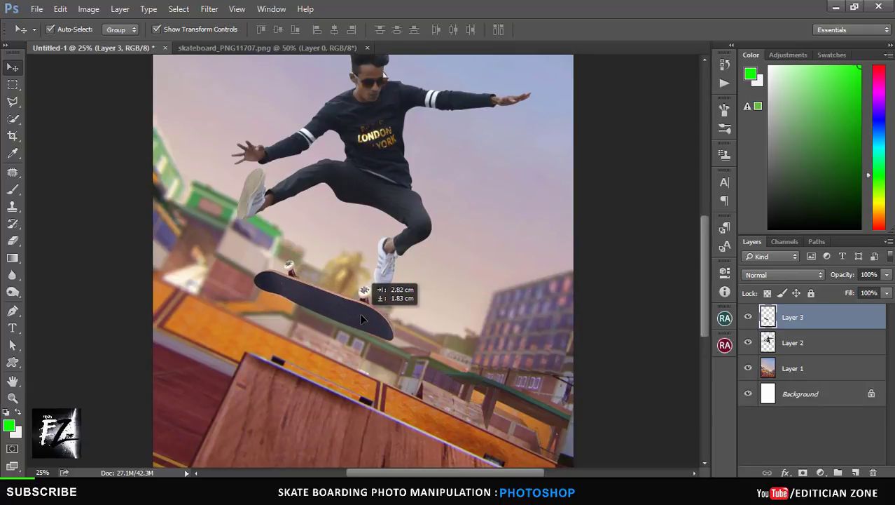
pyautogui.moveTo(362, 319); pyautogui.dragTo(343, 311)
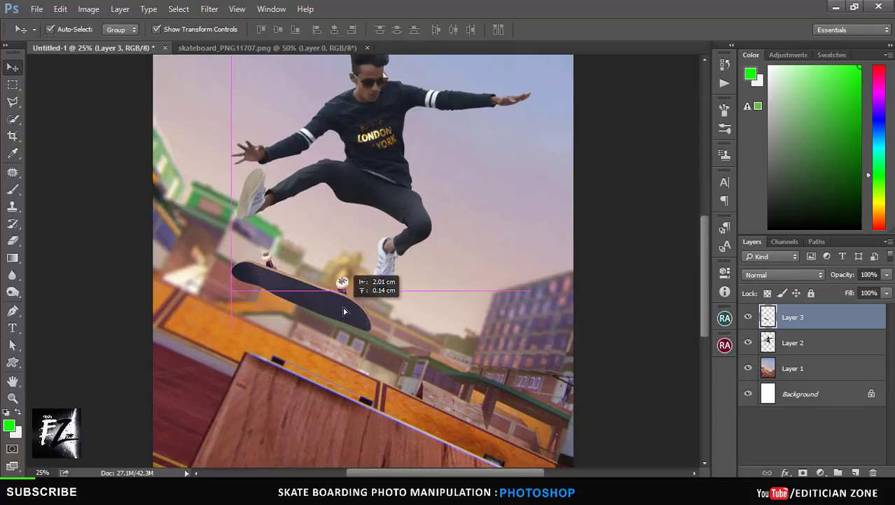
pyautogui.click(624, 337)
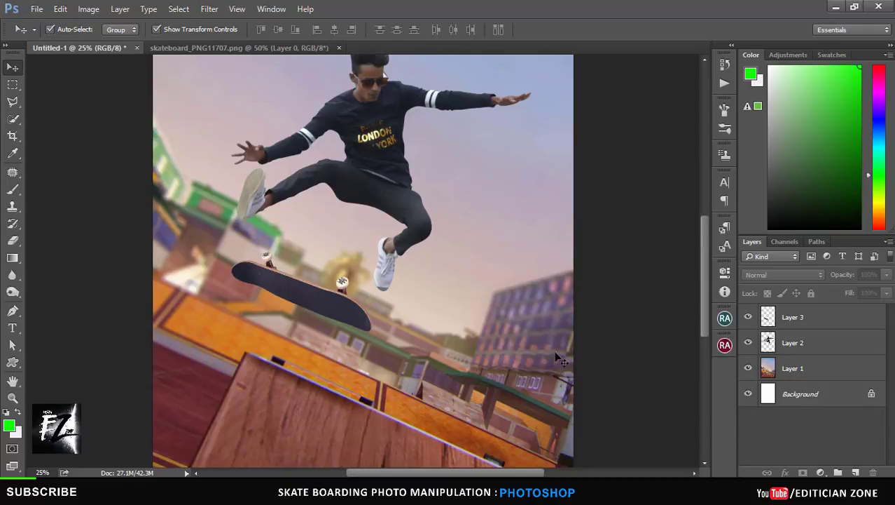
# Rotate the skateboard about 4° further
pyautogui.click(346, 320)
pyautogui.moveTo(382, 338); pyautogui.dragTo(379, 343)
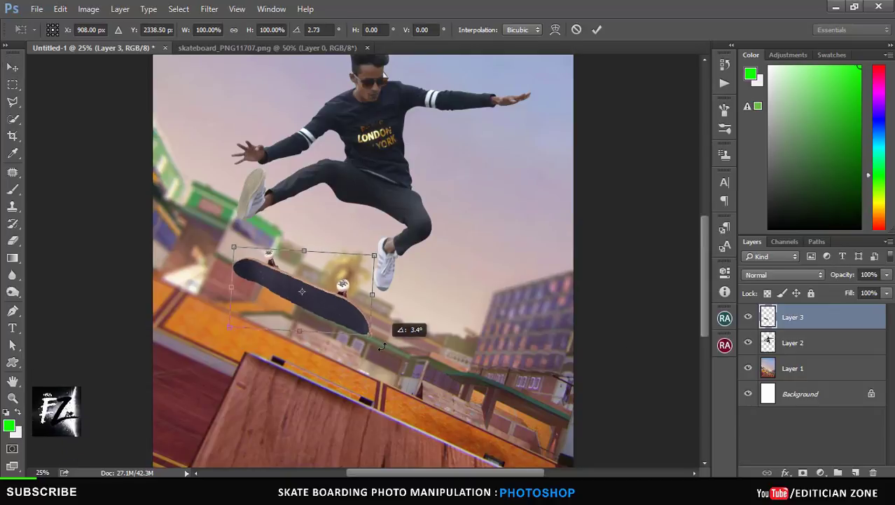
pyautogui.moveTo(335, 319); pyautogui.dragTo(332, 325)
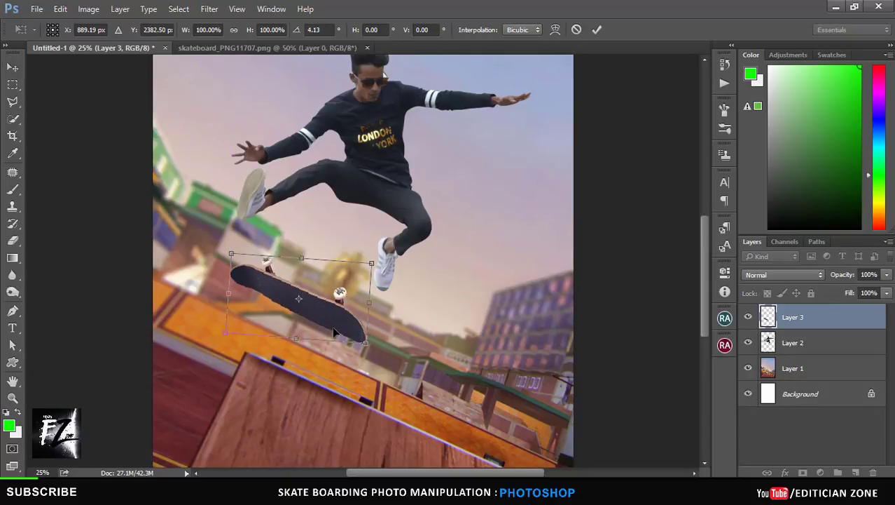
pyautogui.press('Return')
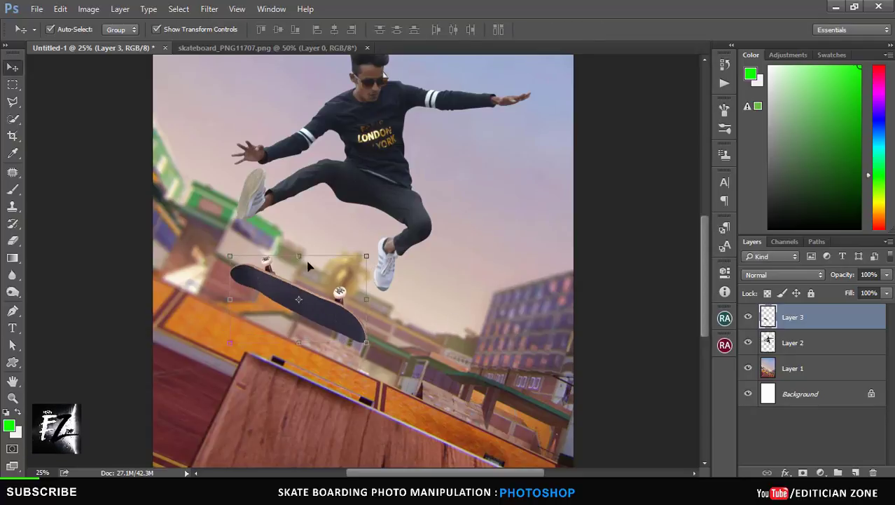
# Flatten the skateboard's height slightly and nudge it a little right
pyautogui.moveTo(299, 257); pyautogui.dragTo(295, 258)
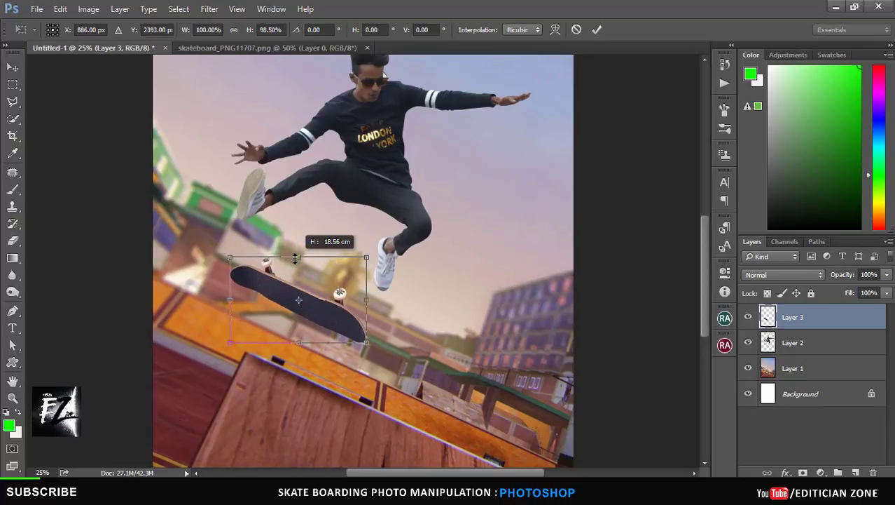
pyautogui.press('Return')
pyautogui.click(587, 254)
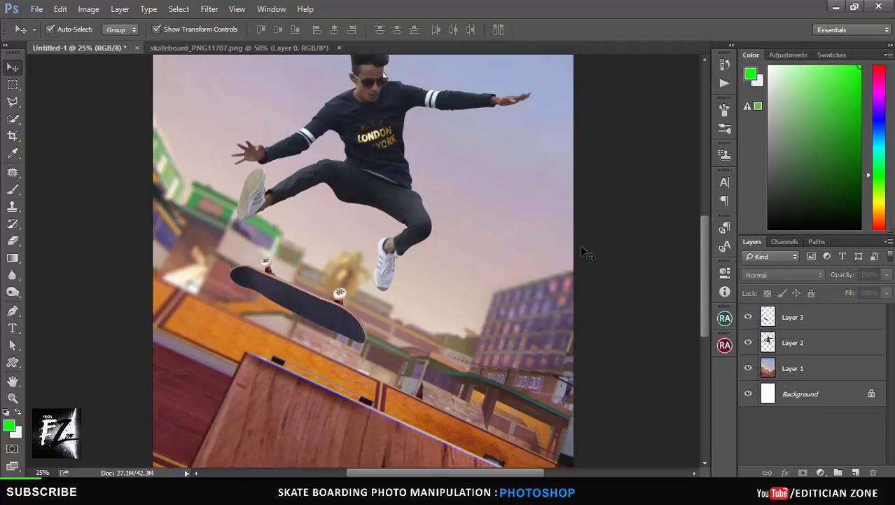
pyautogui.moveTo(340, 298); pyautogui.dragTo(347, 300)
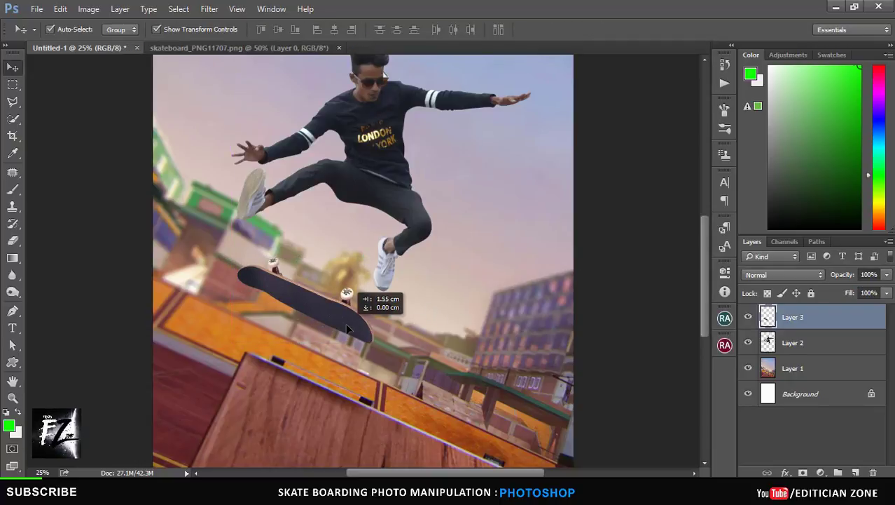
pyautogui.click(614, 290)
pyautogui.hotkey('ctrl', '-')
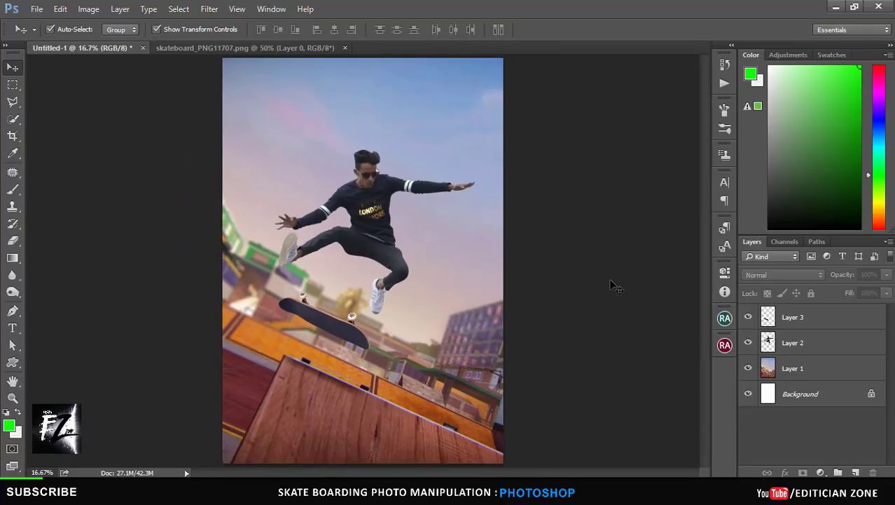
# On Layer 2, trace and delete the white patch beside the man's sunglasses
pyautogui.click(804, 343)
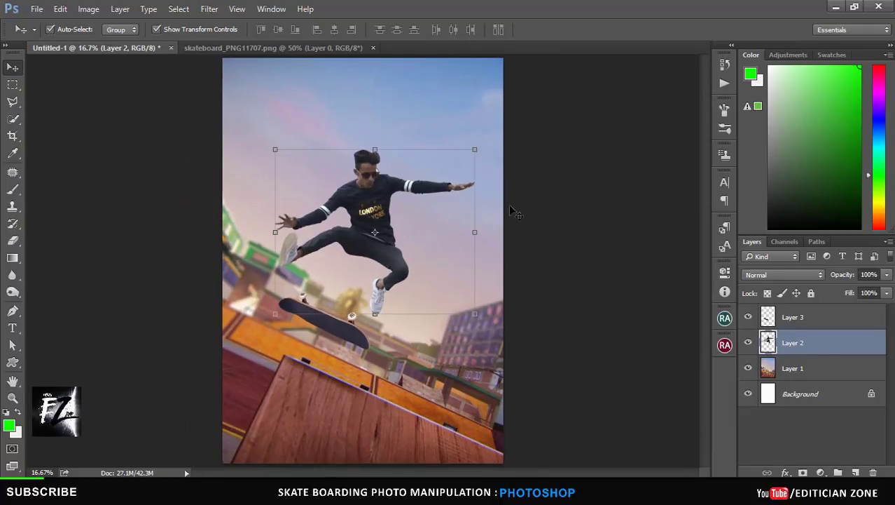
pyautogui.hotkey('ctrl', '+')
pyautogui.hotkey('ctrl', '+')
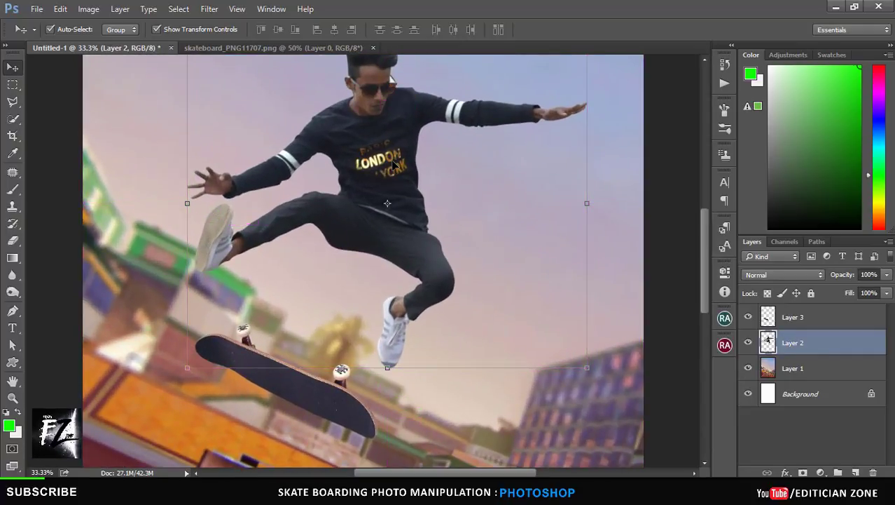
pyautogui.hotkey('ctrl', '+')
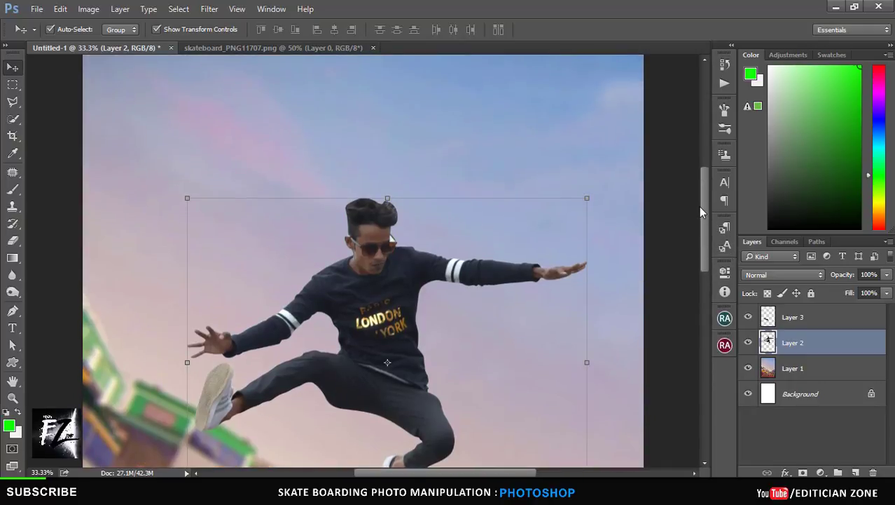
pyautogui.hotkey('ctrl', '+')
pyautogui.hotkey('ctrl', '+')
pyautogui.hotkey('ctrl', '+')
pyautogui.hotkey('ctrl', '+')
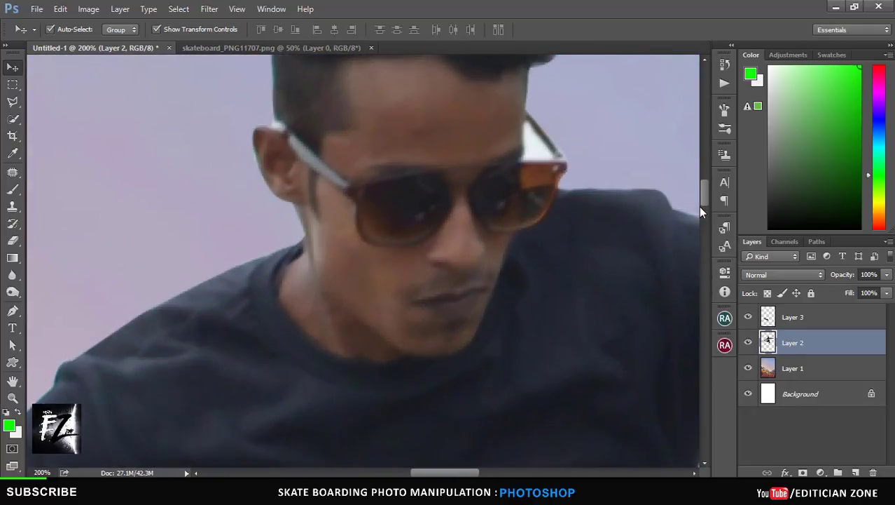
pyautogui.press('p')
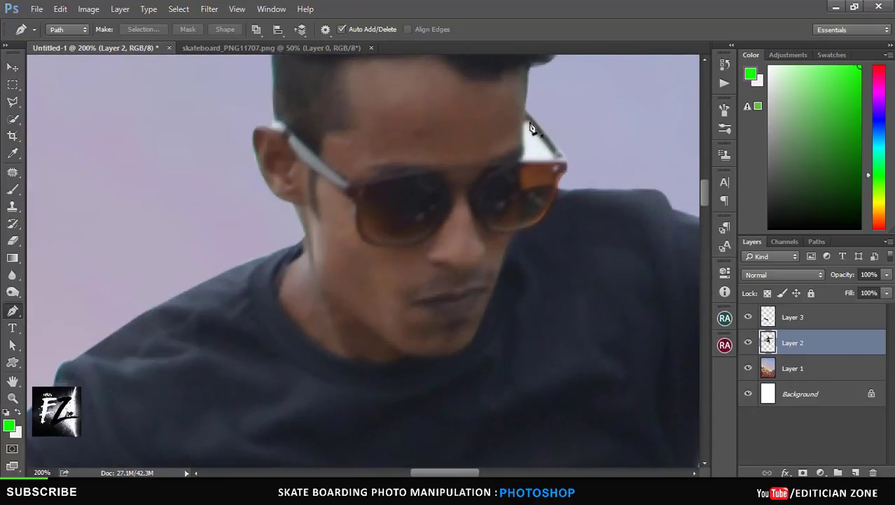
pyautogui.click(551, 162)
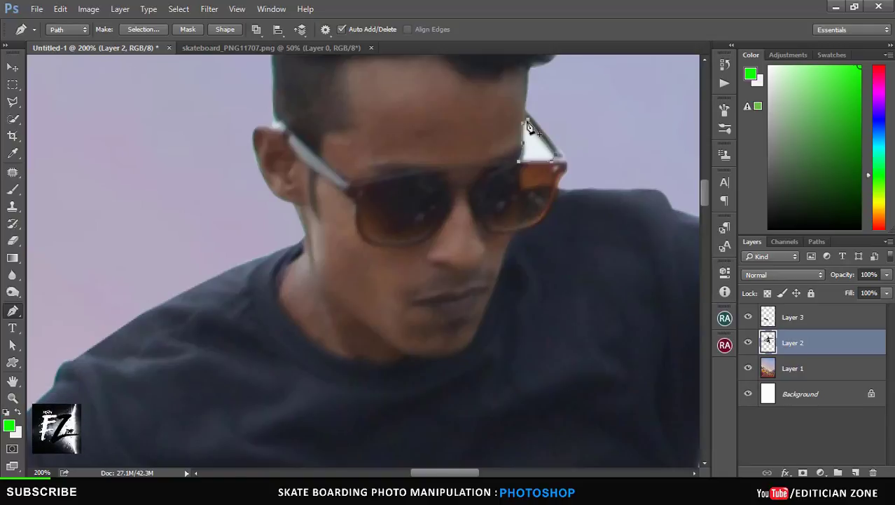
pyautogui.scroll(-1, 527, 126)
pyautogui.click(11, 101)
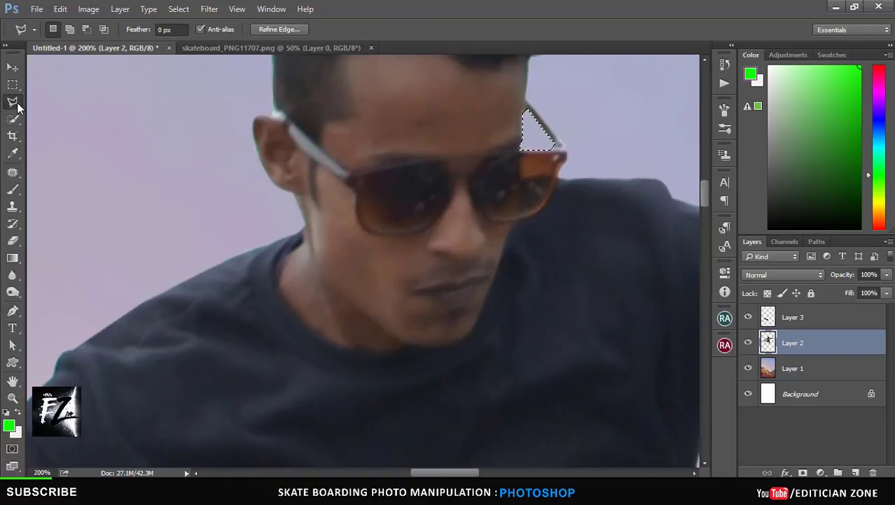
pyautogui.rightClick(88, 102)
pyautogui.click(126, 110)
pyautogui.hotkey('ctrl', '-')
pyautogui.hotkey('ctrl', '-')
pyautogui.hotkey('ctrl', '-')
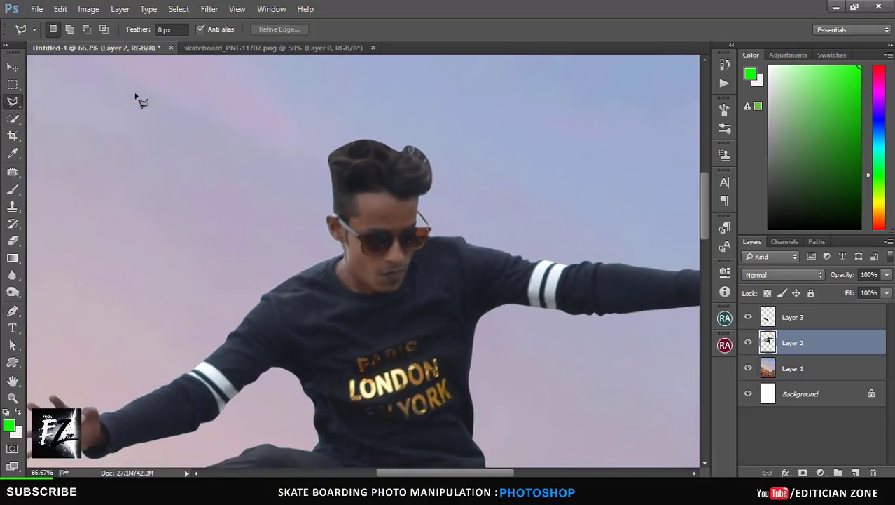
# In the Camera Raw Filter, raise Oranges luminance to +100 and brighten the Reds
pyautogui.click(216, 8)
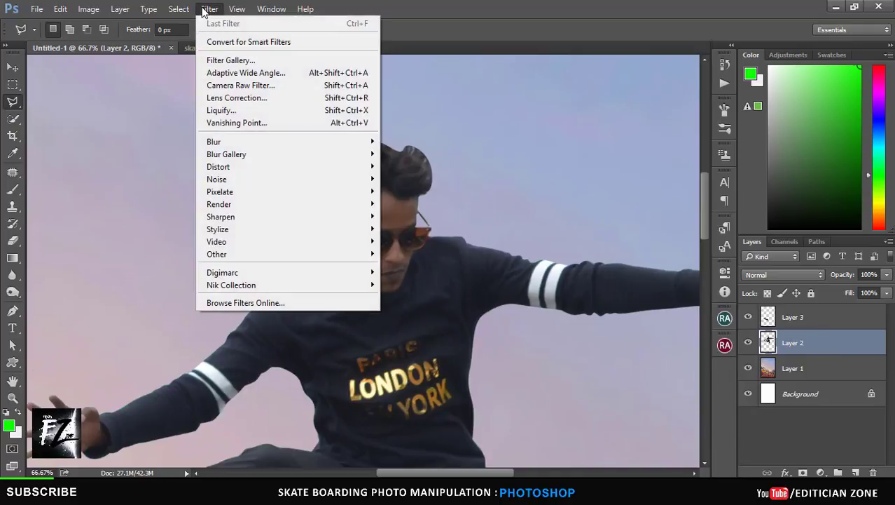
pyautogui.click(295, 84)
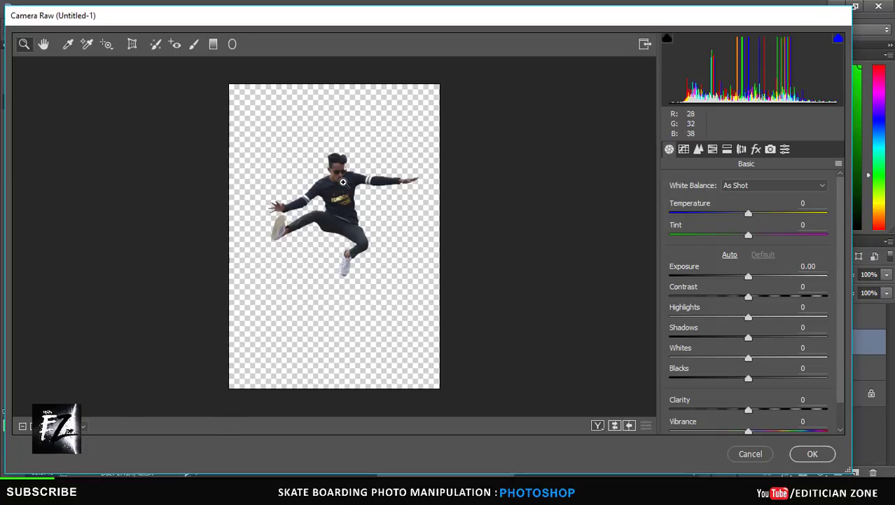
pyautogui.click(343, 218)
pyautogui.click(353, 221)
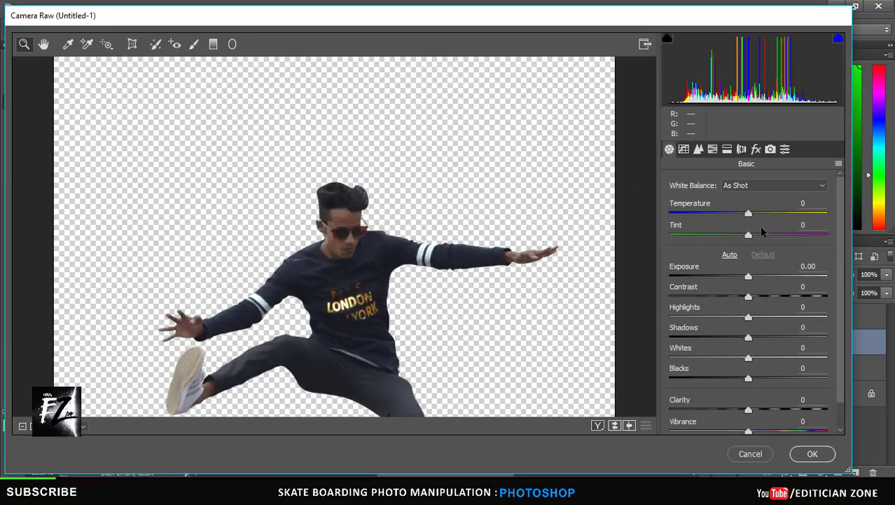
pyautogui.click(713, 149)
pyautogui.click(751, 201)
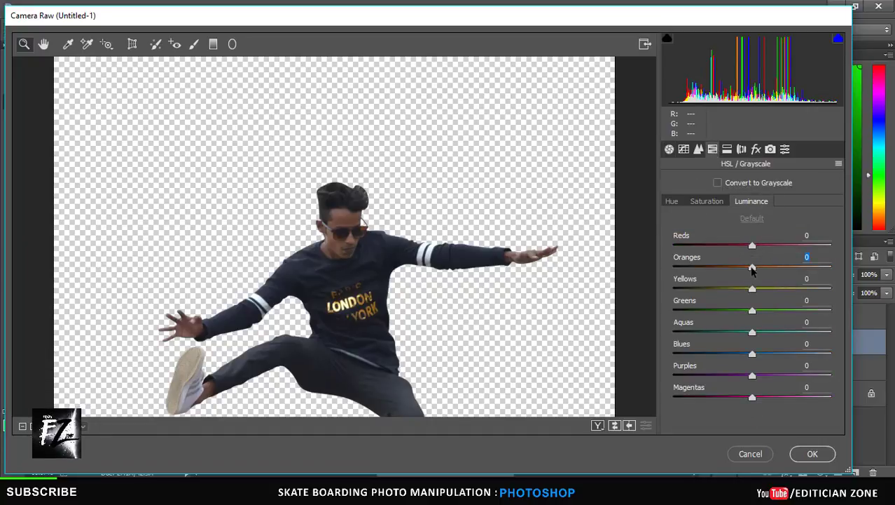
pyautogui.moveTo(752, 270); pyautogui.dragTo(830, 271)
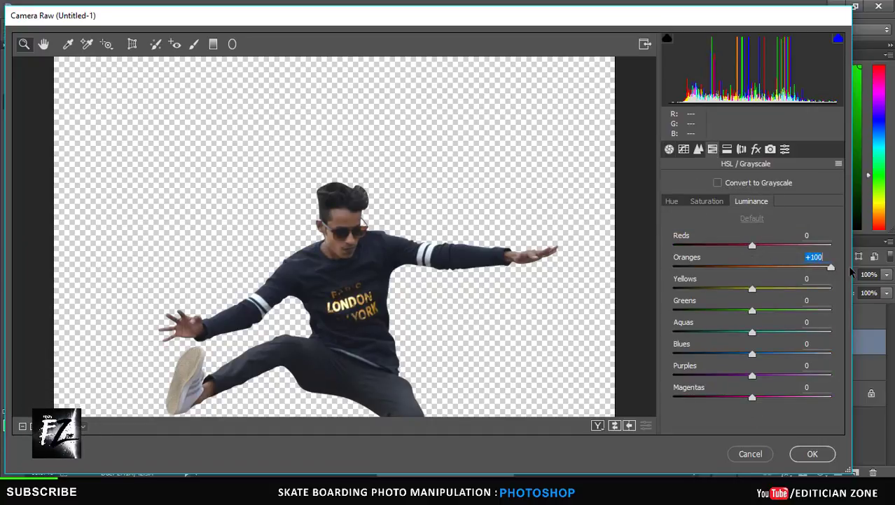
pyautogui.moveTo(753, 246); pyautogui.dragTo(773, 246)
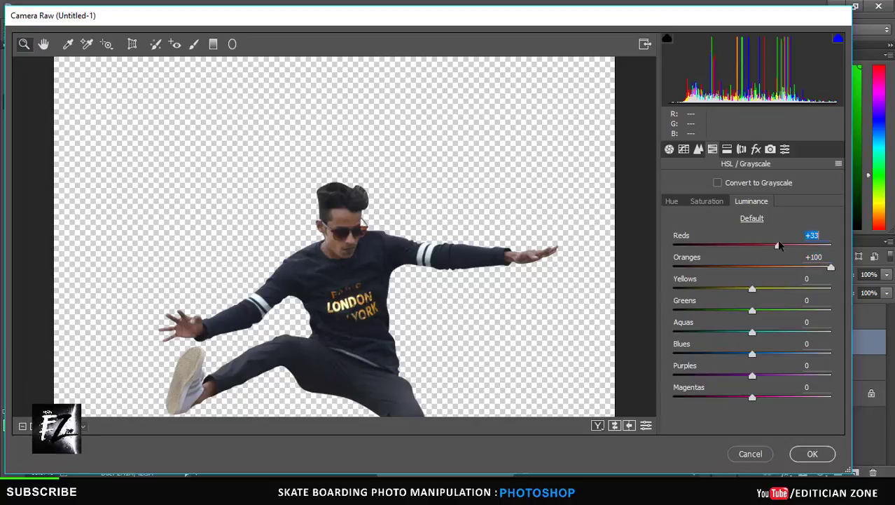
# Adjust the basic tones, set Reds luminance to +38 and Blacks to +13, and apply
pyautogui.click(670, 149)
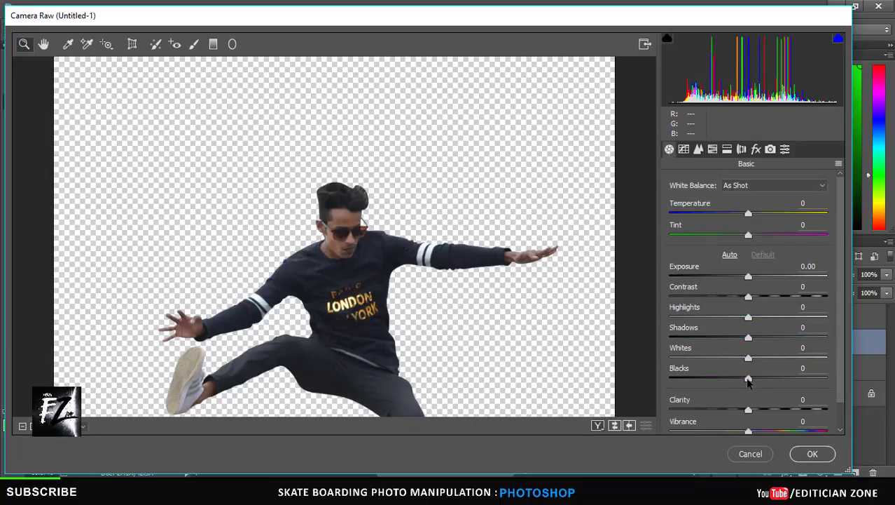
pyautogui.moveTo(749, 378)
pyautogui.mouseDown()
pyautogui.moveTo(734, 378)
pyautogui.moveTo(771, 358)
pyautogui.moveTo(783, 337)
pyautogui.moveTo(770, 318)
pyautogui.mouseUp()
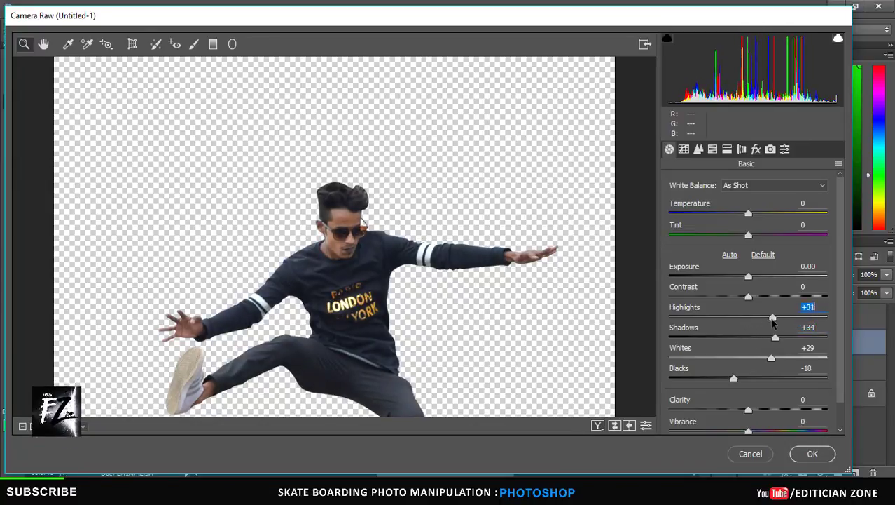
pyautogui.click(712, 149)
pyautogui.moveTo(776, 246); pyautogui.dragTo(782, 247)
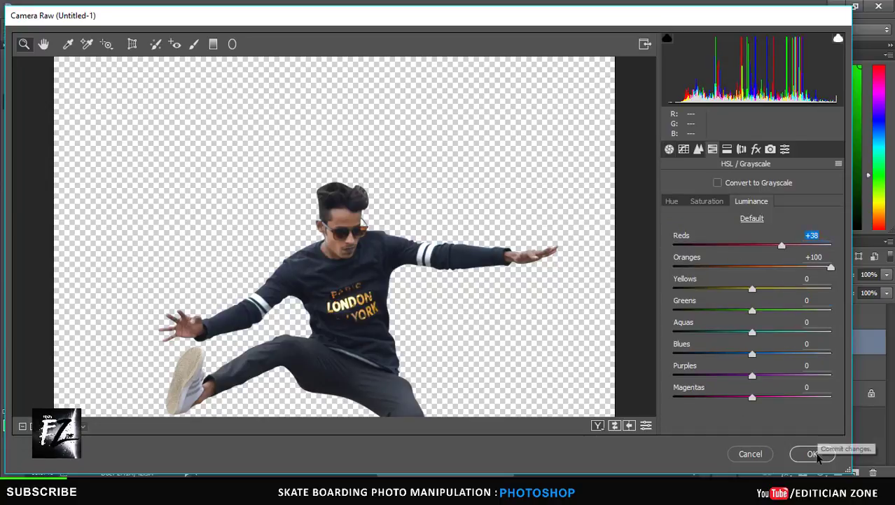
pyautogui.click(669, 148)
pyautogui.moveTo(731, 377); pyautogui.dragTo(747, 380)
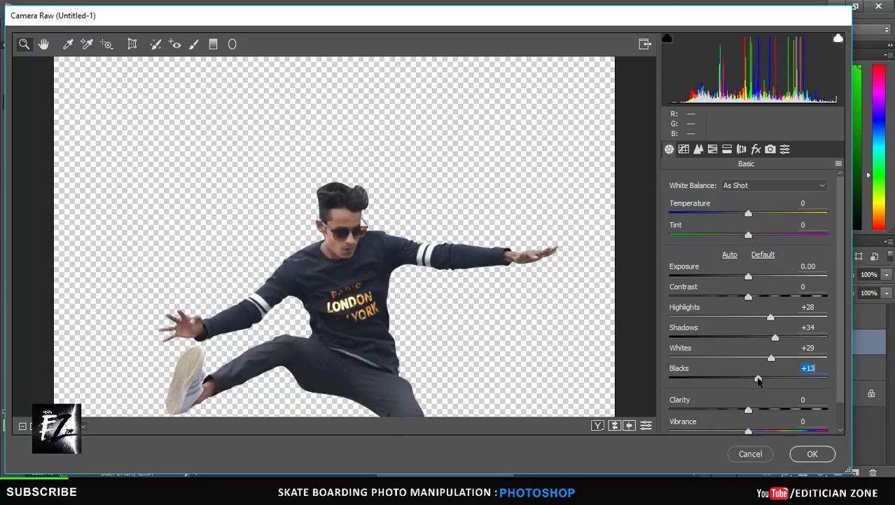
pyautogui.click(810, 456)
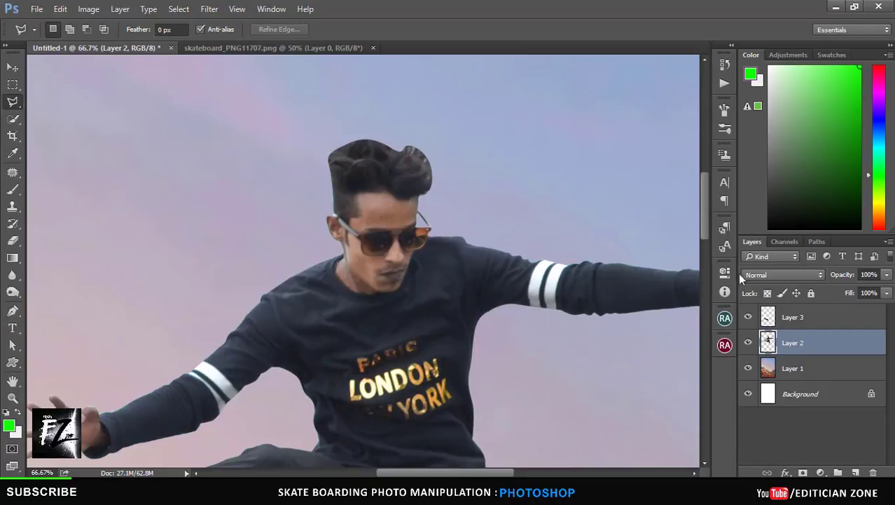
# Set up a small 13% Smudge brush and soften the hair and face edges
pyautogui.scroll(-1, 705, 208)
pyautogui.hotkey('ctrl', '+')
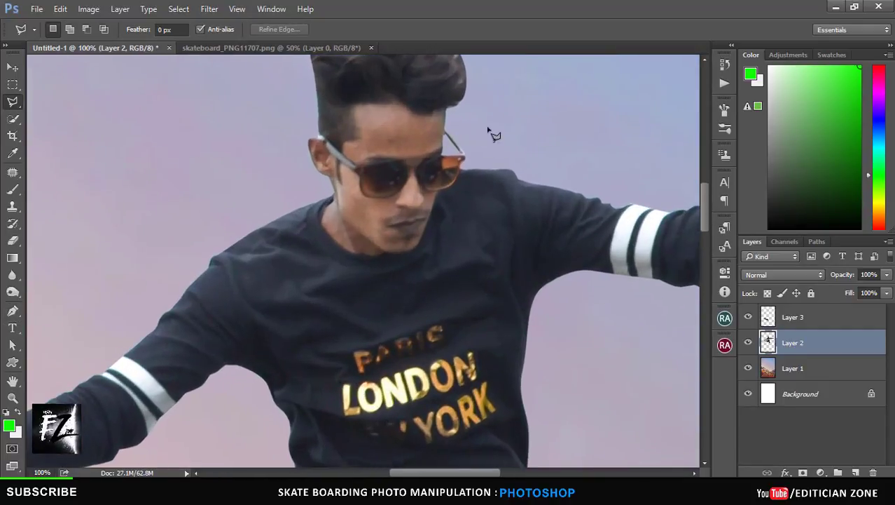
pyautogui.scroll(3, 704, 201)
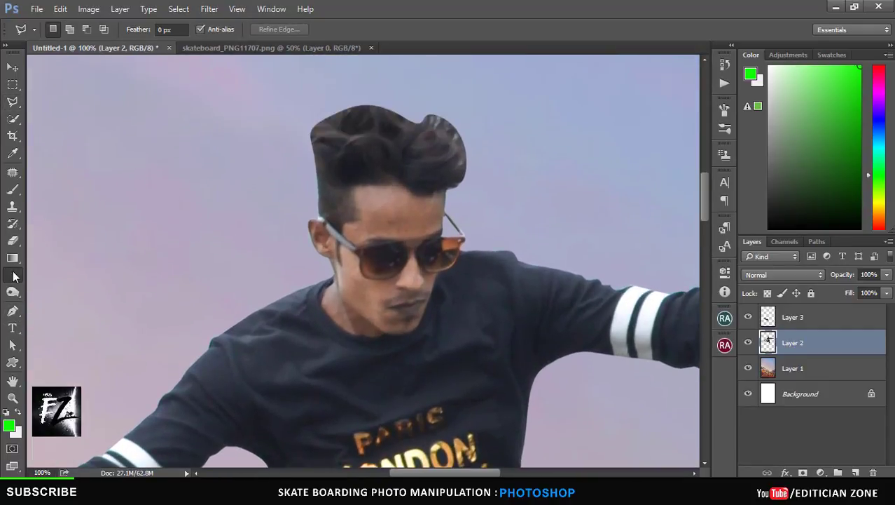
pyautogui.moveTo(13, 274); pyautogui.dragTo(80, 290)
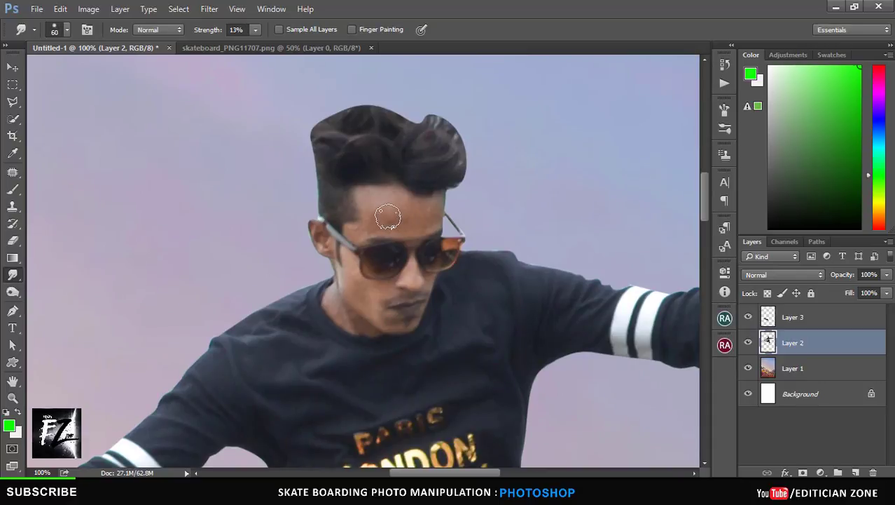
pyautogui.hotkey('ctrl', '+')
pyautogui.press('[')
pyautogui.press('[')
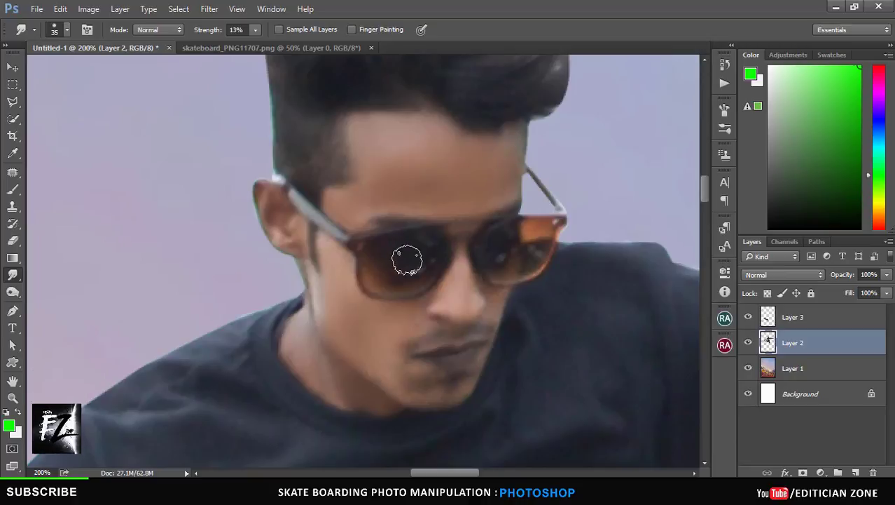
pyautogui.scroll(-5, 692, 197)
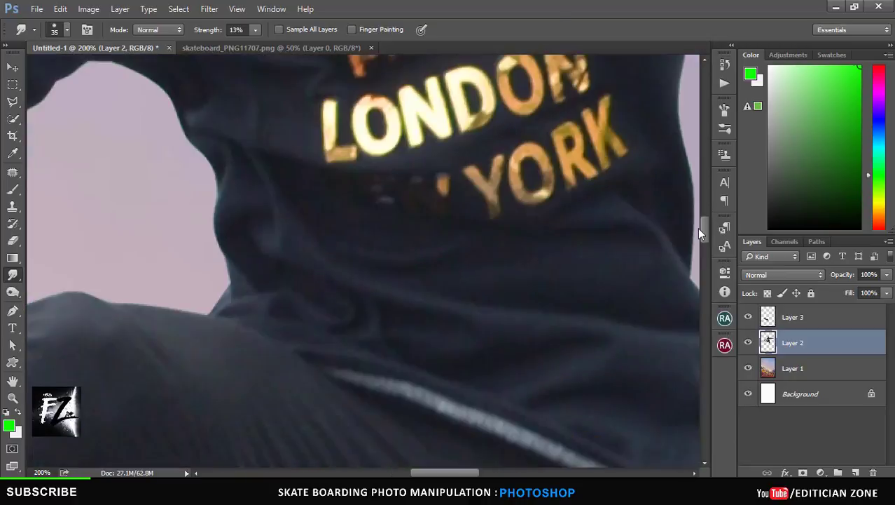
pyautogui.scroll(2, 691, 203)
pyautogui.scroll(-1, 689, 204)
pyautogui.scroll(-1, 620, 211)
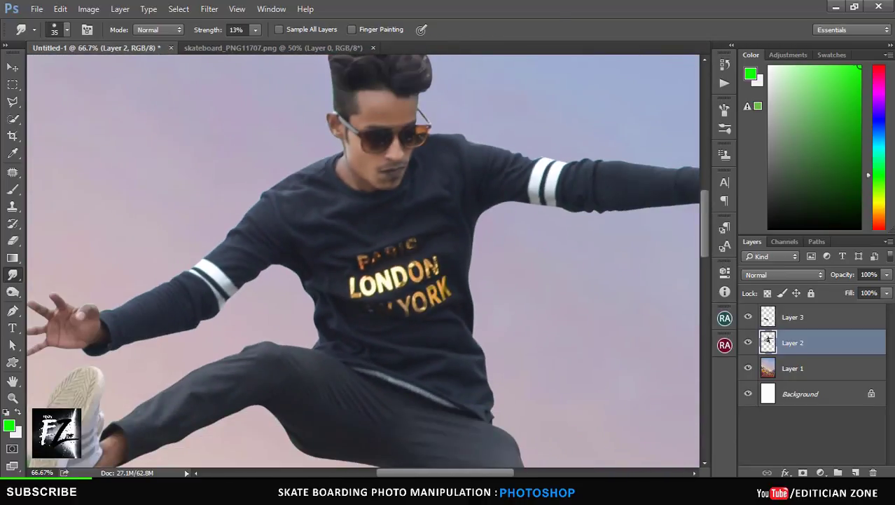
# Smudge the edges of the sleeves, hands and shoe
pyautogui.moveTo(423, 475); pyautogui.dragTo(384, 474)
pyautogui.scroll(-2, 702, 236)
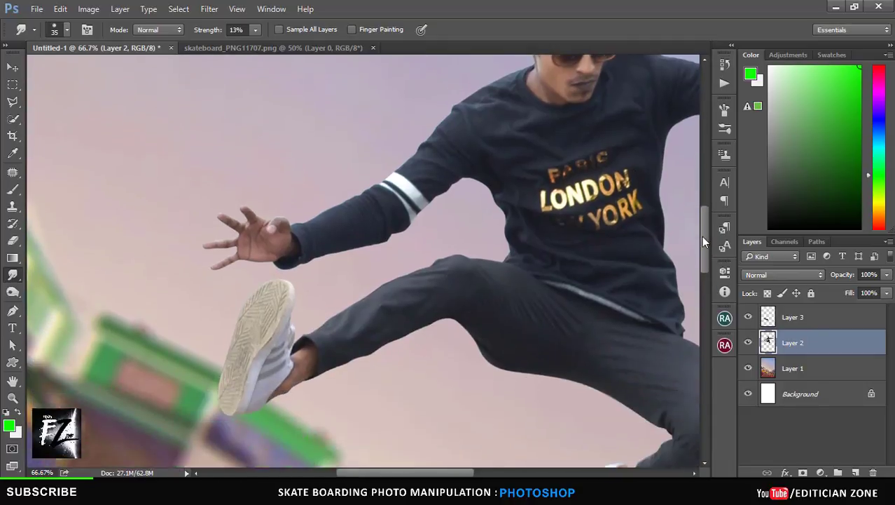
pyautogui.scroll(-2, 694, 245)
pyautogui.hotkey('ctrl', '+')
pyautogui.hotkey('ctrl', '+')
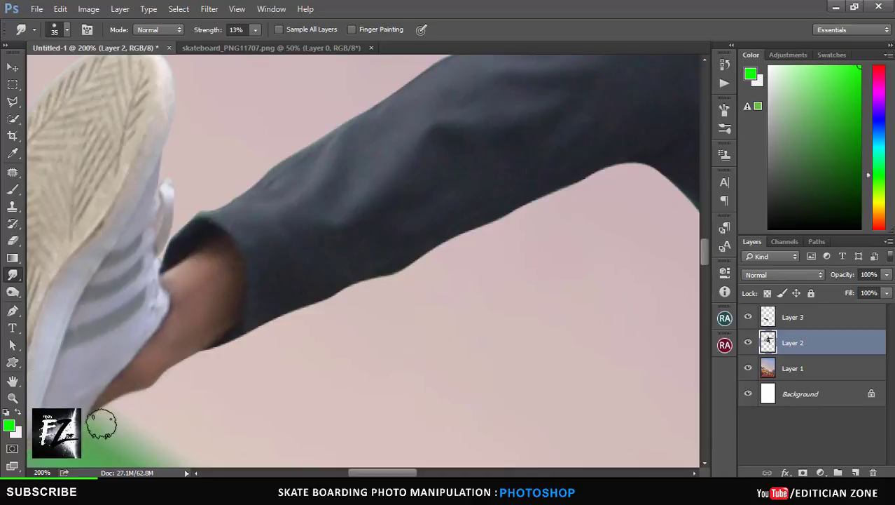
pyautogui.scroll(5, 701, 264)
pyautogui.moveTo(419, 473); pyautogui.dragTo(408, 474)
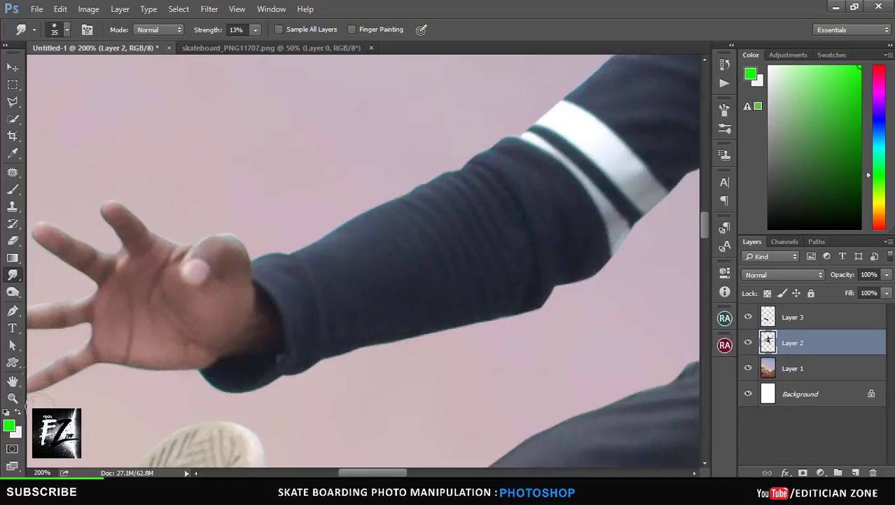
pyautogui.moveTo(395, 473); pyautogui.dragTo(540, 475)
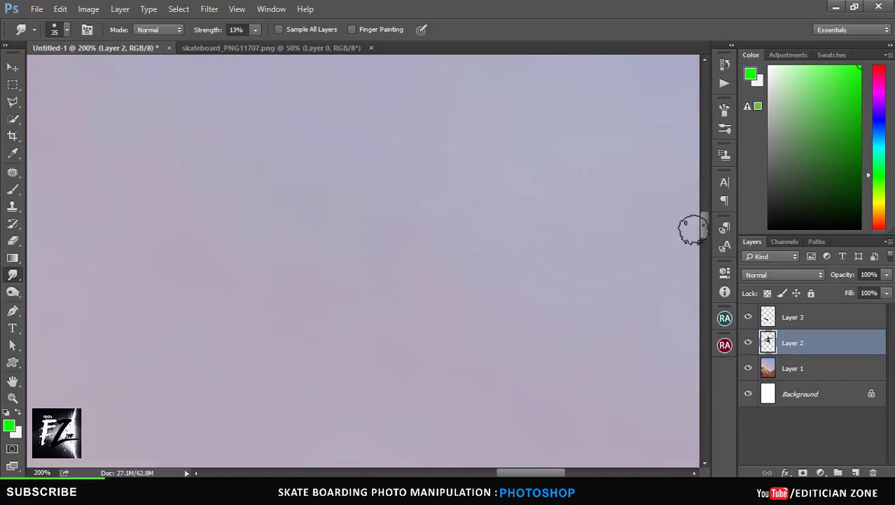
pyautogui.moveTo(705, 224); pyautogui.dragTo(702, 204)
pyautogui.moveTo(680, 243); pyautogui.dragTo(475, 293)
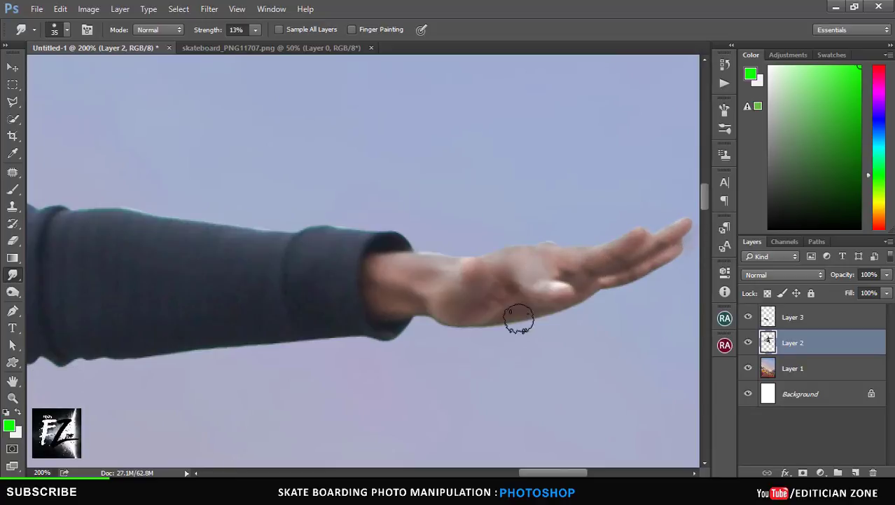
pyautogui.hotkey('ctrl', '-')
pyautogui.hotkey('ctrl', '-')
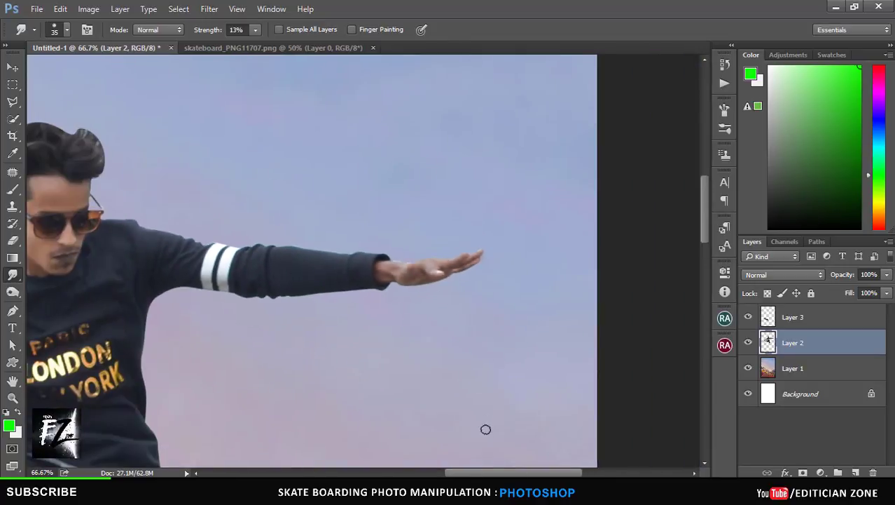
pyautogui.hscroll(-2, 486, 428)
pyautogui.hscroll(-3, 486, 429)
# Add a Levels layer masked to the man's head with midtones 1.18 and black point 16
pyautogui.press('m')
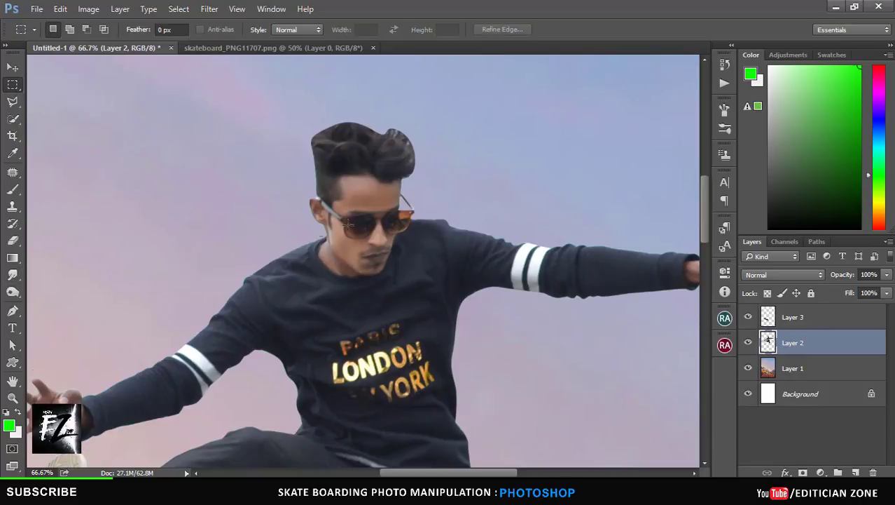
pyautogui.moveTo(296, 162)
pyautogui.mouseDown()
pyautogui.moveTo(420, 266)
pyautogui.moveTo(422, 286)
pyautogui.mouseUp()
pyautogui.click(789, 55)
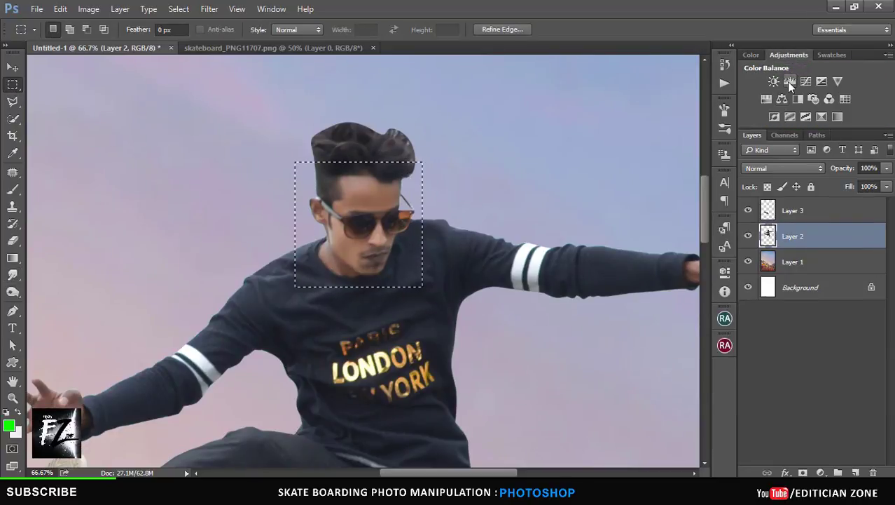
pyautogui.click(790, 82)
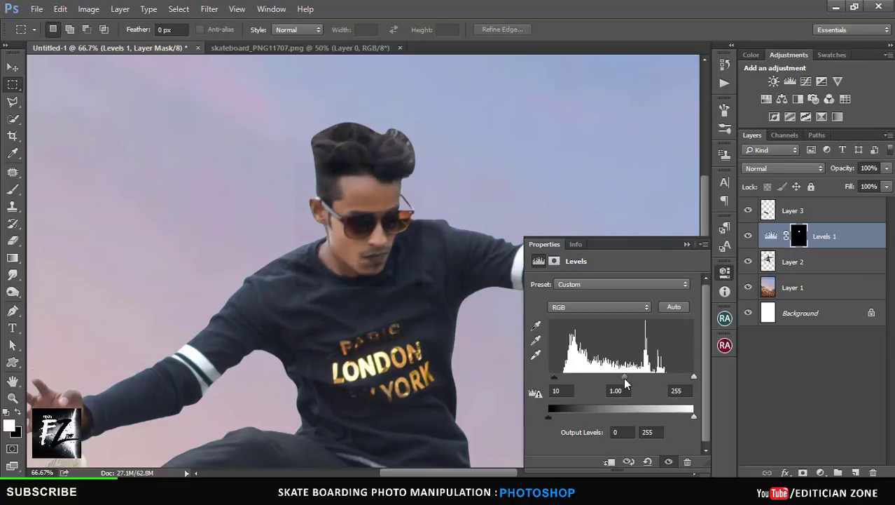
pyautogui.moveTo(626, 383); pyautogui.dragTo(617, 380)
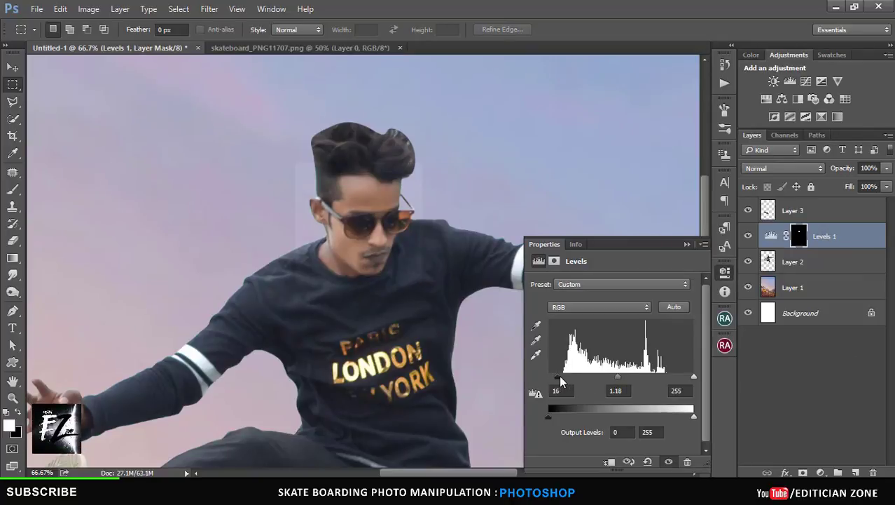
pyautogui.moveTo(555, 378); pyautogui.dragTo(559, 381)
pyautogui.click(688, 244)
pyautogui.click(13, 240)
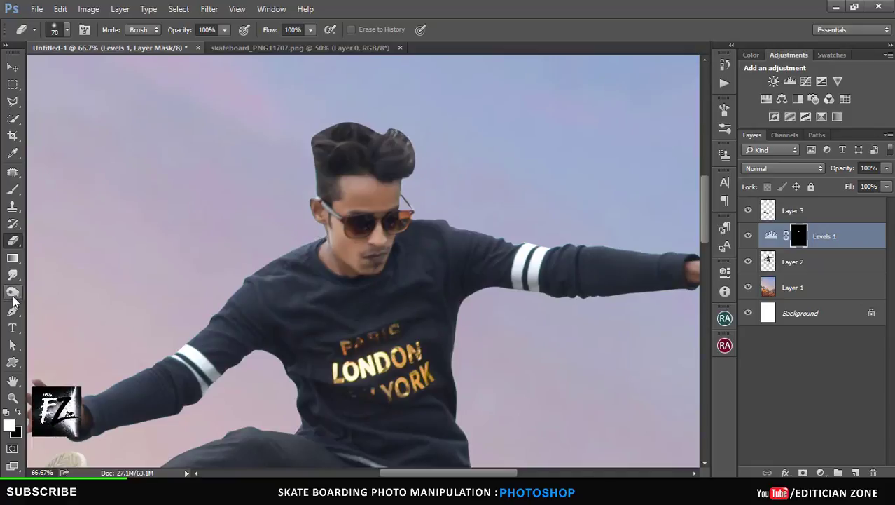
# Outline the stray hair tuft on Layer 2 and delete it
pyautogui.press('p')
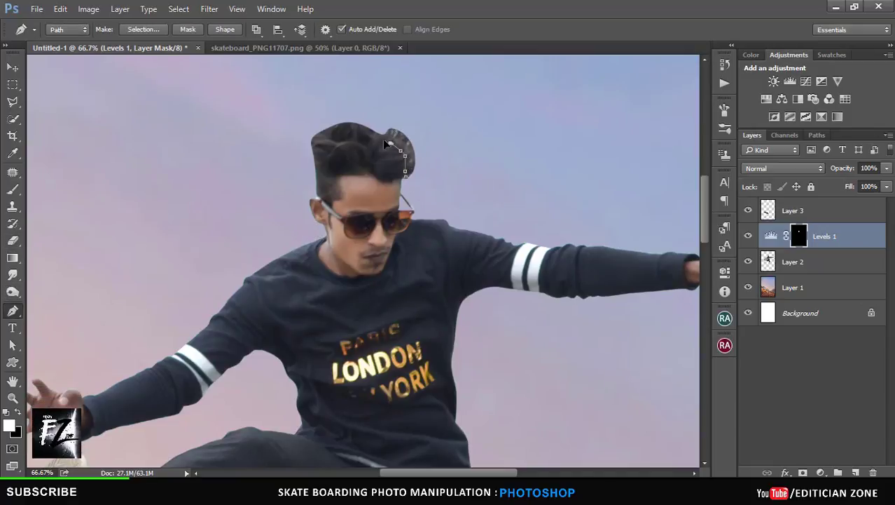
pyautogui.click(323, 145)
pyautogui.moveTo(446, 146); pyautogui.dragTo(452, 198)
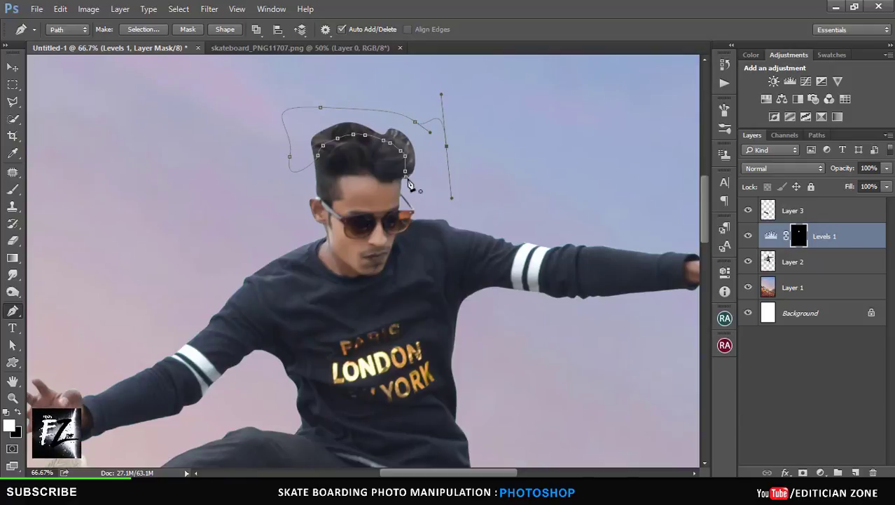
pyautogui.hotkey('ctrl', 'Return')
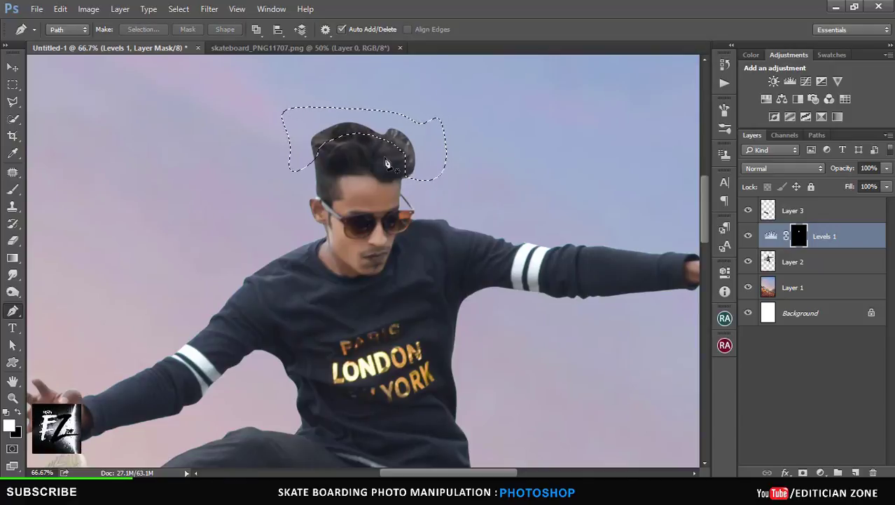
pyautogui.click(813, 262)
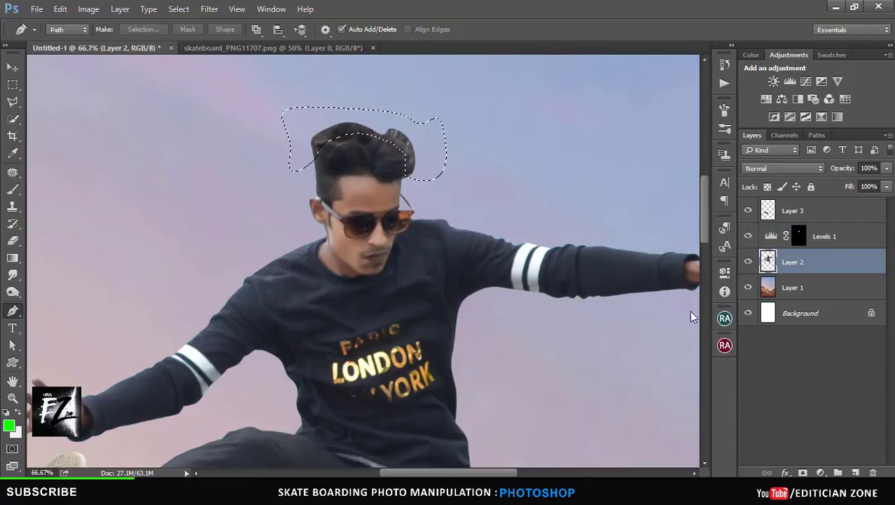
pyautogui.press('l')
pyautogui.rightClick(259, 129)
pyautogui.click(294, 136)
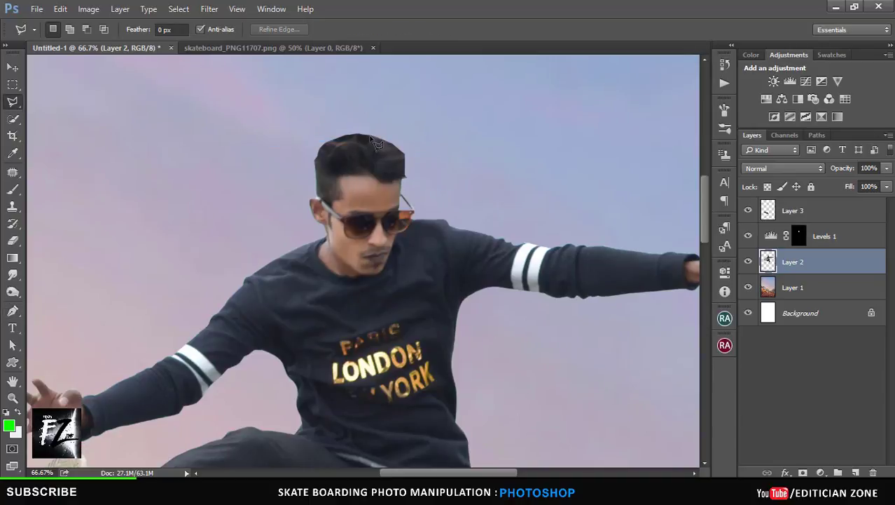
pyautogui.hotkey('ctrl', '+')
pyautogui.hotkey('ctrl', '+')
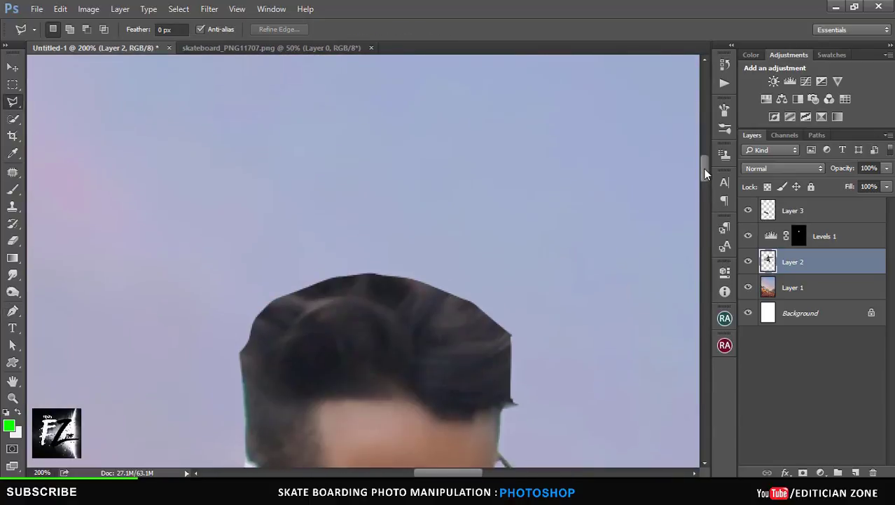
pyautogui.moveTo(704, 196); pyautogui.dragTo(705, 178)
# Switch to the Smudge tool and choose a brush shape
pyautogui.press('r')
pyautogui.rightClick(490, 265)
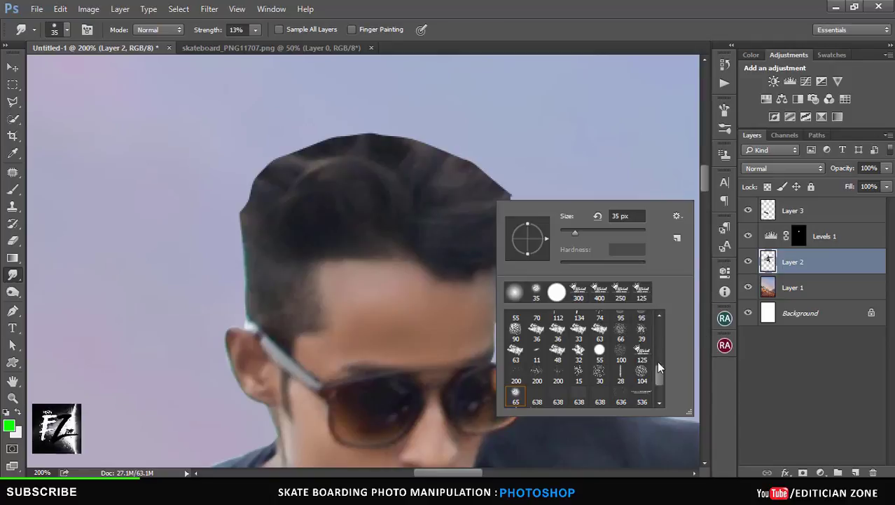
pyautogui.moveTo(657, 361); pyautogui.dragTo(661, 349)
pyautogui.click(621, 362)
# Using a small Smudge brush at 64% strength, pull spiky strands up from the top-right hair
pyautogui.press('Return')
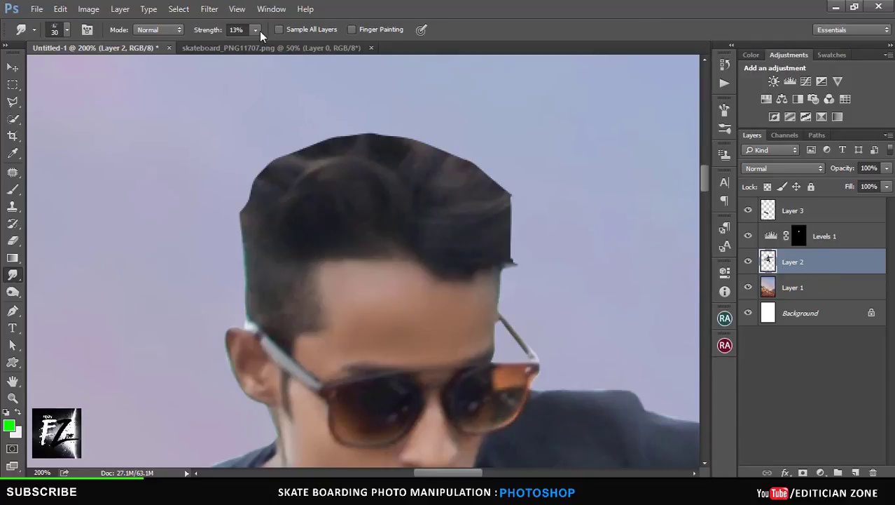
pyautogui.moveTo(294, 47); pyautogui.dragTo(290, 48)
pyautogui.moveTo(503, 261)
pyautogui.mouseDown()
pyautogui.moveTo(522, 193)
pyautogui.moveTo(510, 136)
pyautogui.mouseUp()
pyautogui.moveTo(480, 207); pyautogui.dragTo(491, 143)
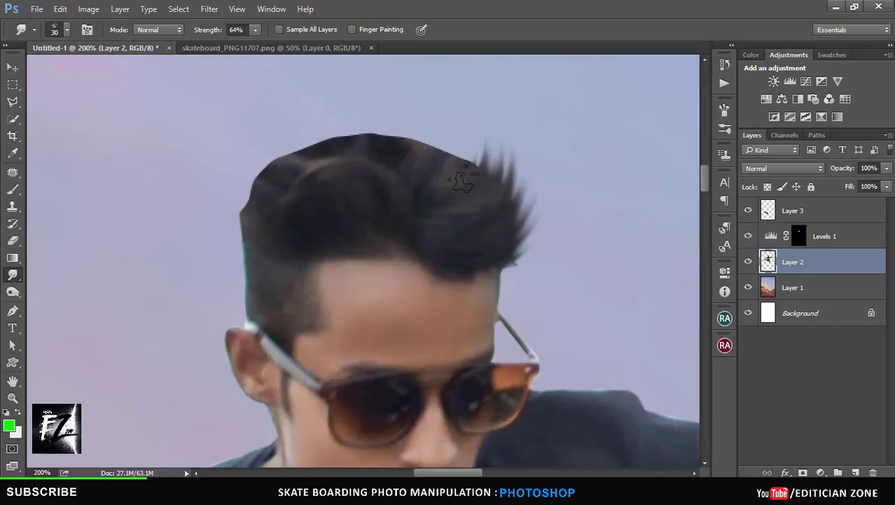
pyautogui.moveTo(469, 186); pyautogui.dragTo(484, 129)
pyautogui.moveTo(438, 188); pyautogui.dragTo(442, 133)
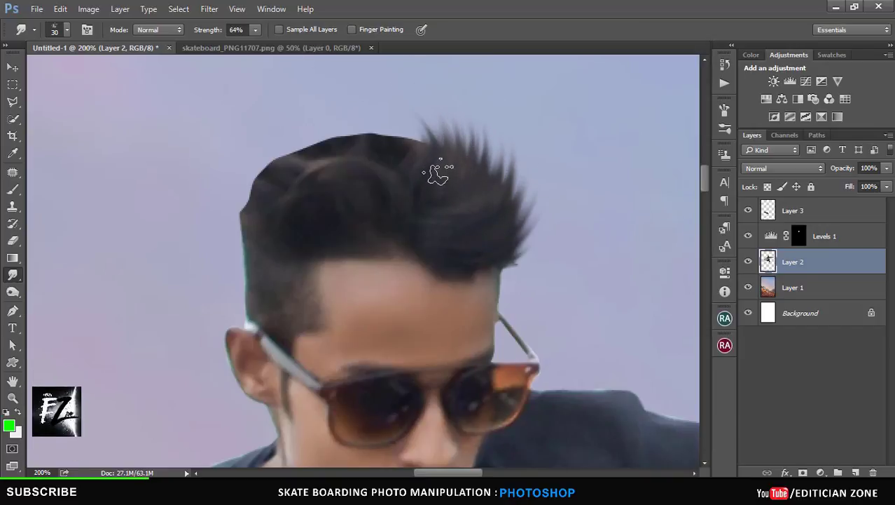
pyautogui.moveTo(431, 172)
pyautogui.mouseDown()
pyautogui.moveTo(424, 112)
pyautogui.moveTo(403, 116)
pyautogui.mouseUp()
pyautogui.moveTo(409, 158); pyautogui.dragTo(382, 115)
pyautogui.moveTo(381, 150); pyautogui.dragTo(326, 125)
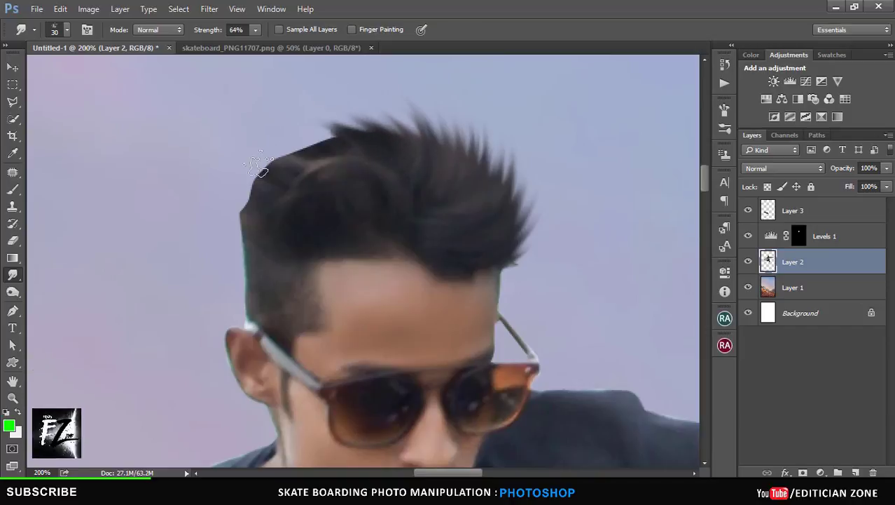
# Spike the upper-left hair strands upward
pyautogui.moveTo(246, 269); pyautogui.dragTo(235, 161)
pyautogui.moveTo(272, 189); pyautogui.dragTo(246, 146)
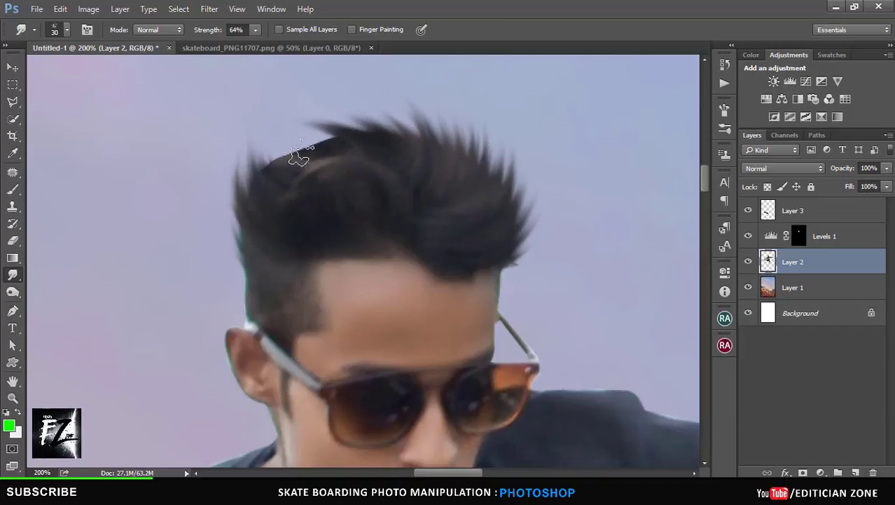
pyautogui.moveTo(267, 219)
pyautogui.mouseDown()
pyautogui.moveTo(235, 165)
pyautogui.moveTo(245, 151)
pyautogui.mouseUp()
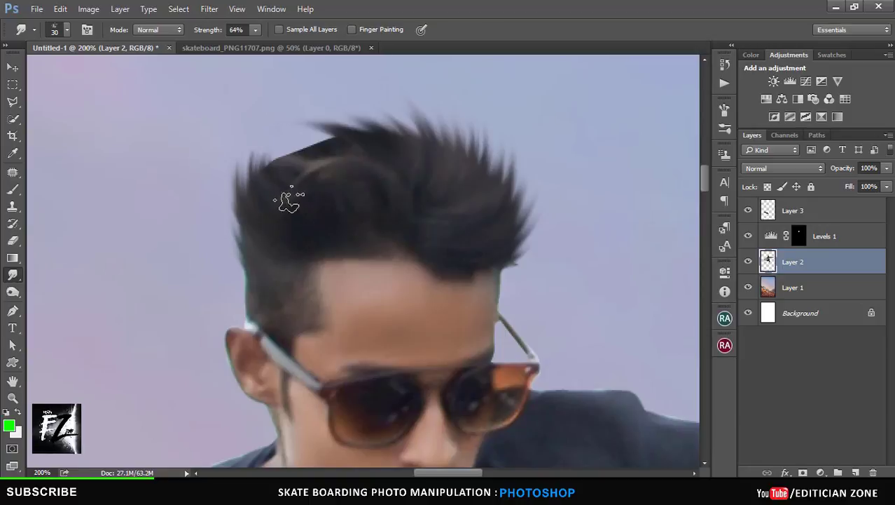
pyautogui.moveTo(292, 199); pyautogui.dragTo(267, 136)
pyautogui.moveTo(342, 162); pyautogui.dragTo(280, 125)
pyautogui.moveTo(308, 158); pyautogui.dragTo(270, 127)
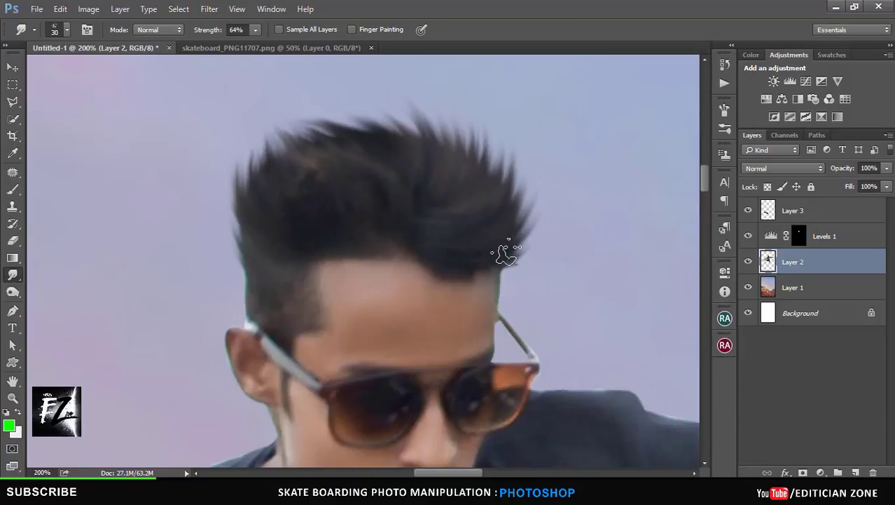
# Lift the right-side hair into tall upward spikes
pyautogui.moveTo(503, 251); pyautogui.dragTo(541, 200)
pyautogui.moveTo(522, 231)
pyautogui.mouseDown()
pyautogui.moveTo(533, 168)
pyautogui.moveTo(505, 154)
pyautogui.mouseUp()
pyautogui.moveTo(508, 218); pyautogui.dragTo(494, 137)
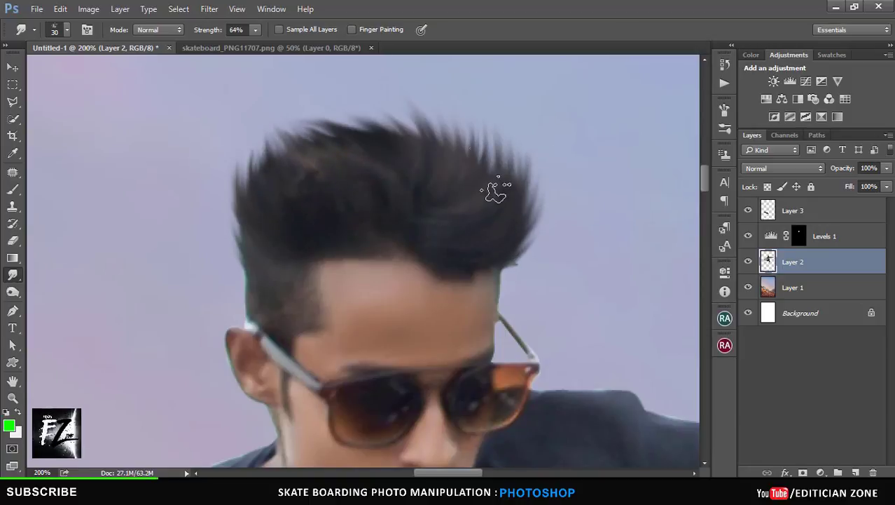
pyautogui.moveTo(501, 186); pyautogui.dragTo(487, 137)
pyautogui.moveTo(480, 165)
pyautogui.mouseDown()
pyautogui.moveTo(466, 126)
pyautogui.moveTo(365, 124)
pyautogui.moveTo(330, 112)
pyautogui.mouseUp()
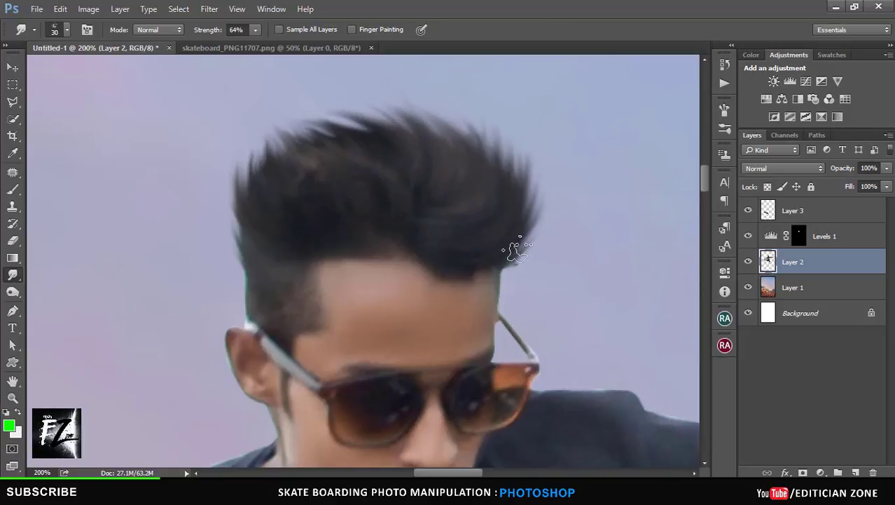
pyautogui.moveTo(518, 236)
pyautogui.mouseDown()
pyautogui.moveTo(536, 178)
pyautogui.moveTo(504, 166)
pyautogui.moveTo(480, 126)
pyautogui.moveTo(449, 105)
pyautogui.mouseUp()
# Raise the top and top-left hair edge into higher strands and even out its outline
pyautogui.moveTo(422, 155); pyautogui.dragTo(396, 106)
pyautogui.moveTo(369, 148)
pyautogui.mouseDown()
pyautogui.moveTo(361, 101)
pyautogui.moveTo(322, 112)
pyautogui.mouseUp()
pyautogui.moveTo(308, 151); pyautogui.dragTo(280, 119)
pyautogui.moveTo(330, 137); pyautogui.dragTo(302, 126)
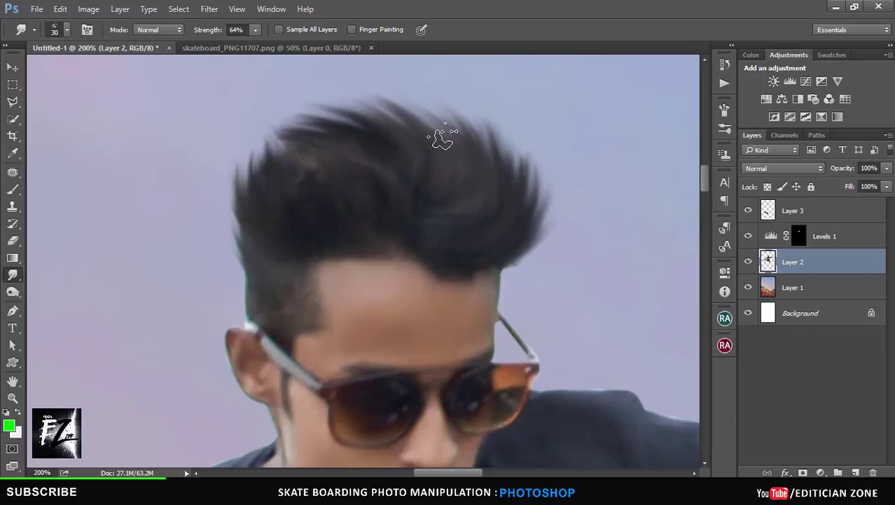
pyautogui.moveTo(326, 168); pyautogui.dragTo(274, 137)
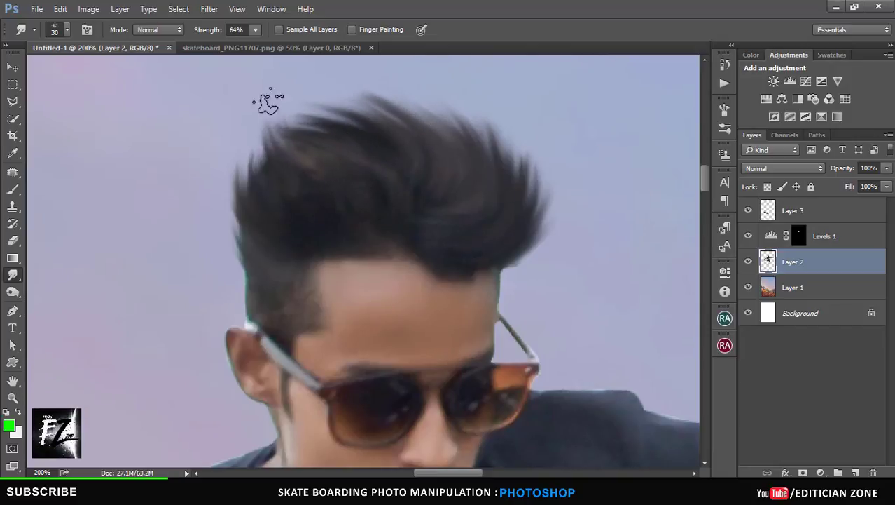
pyautogui.moveTo(336, 131); pyautogui.dragTo(276, 129)
pyautogui.moveTo(300, 175); pyautogui.dragTo(269, 130)
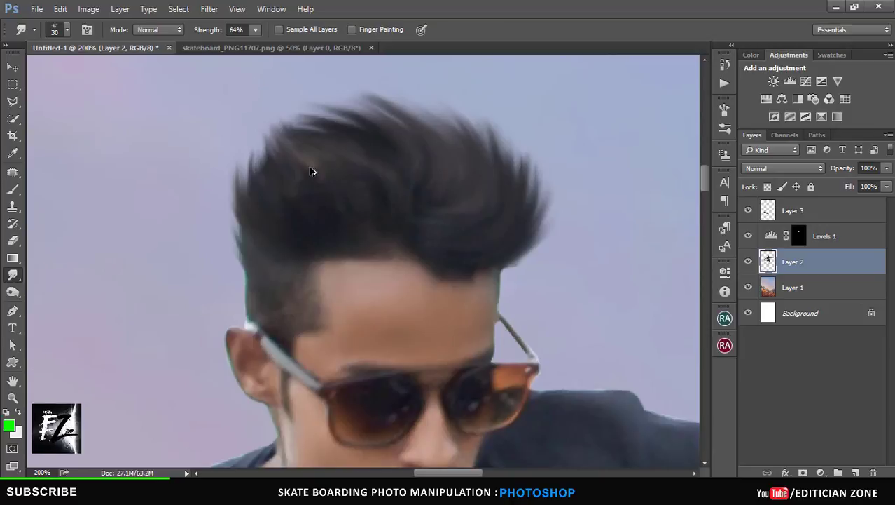
pyautogui.moveTo(314, 172); pyautogui.dragTo(265, 137)
pyautogui.moveTo(371, 135); pyautogui.dragTo(301, 105)
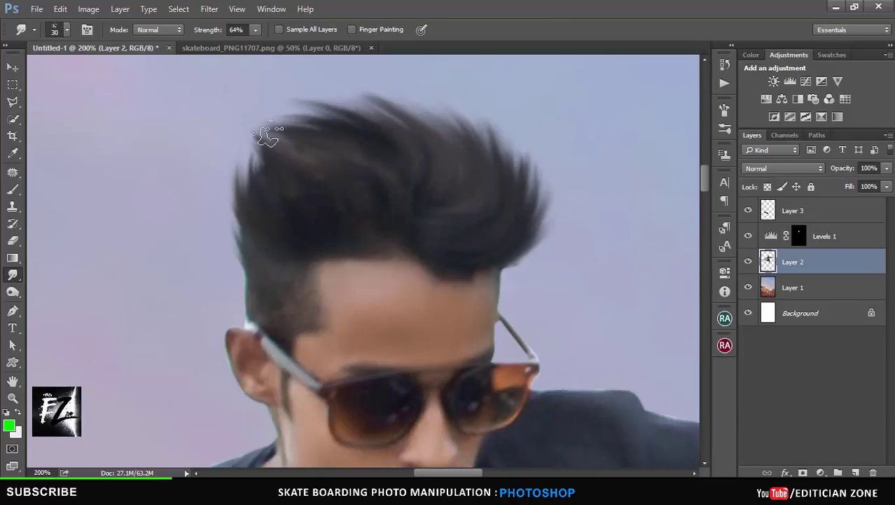
pyautogui.moveTo(420, 150); pyautogui.dragTo(334, 114)
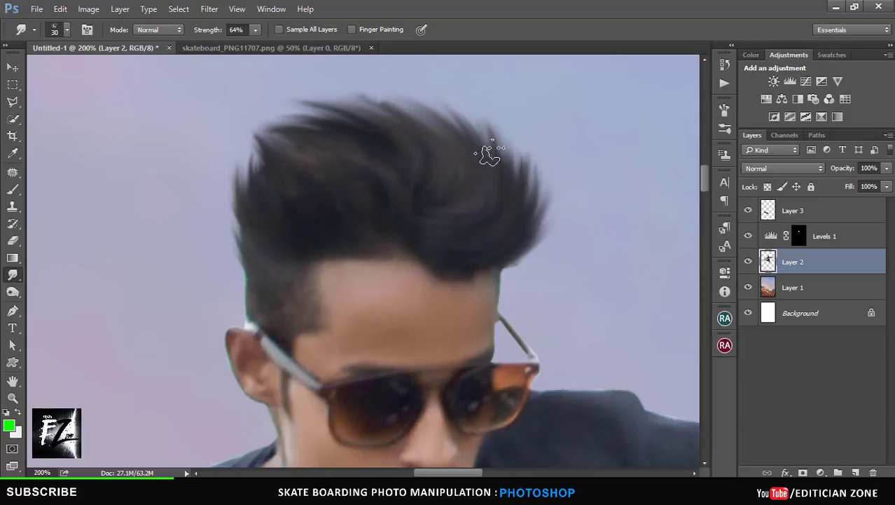
pyautogui.moveTo(486, 143); pyautogui.dragTo(336, 105)
pyautogui.moveTo(413, 134); pyautogui.dragTo(309, 112)
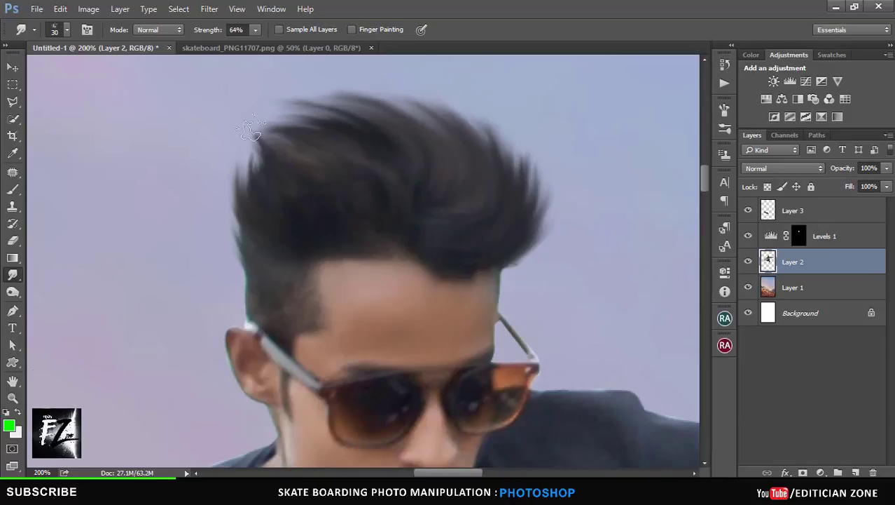
# Sweep the right and left hair edges up and outward, then zoom out
pyautogui.moveTo(536, 244)
pyautogui.mouseDown()
pyautogui.moveTo(530, 190)
pyautogui.moveTo(485, 152)
pyautogui.moveTo(466, 111)
pyautogui.mouseUp()
pyautogui.moveTo(532, 196); pyautogui.dragTo(534, 176)
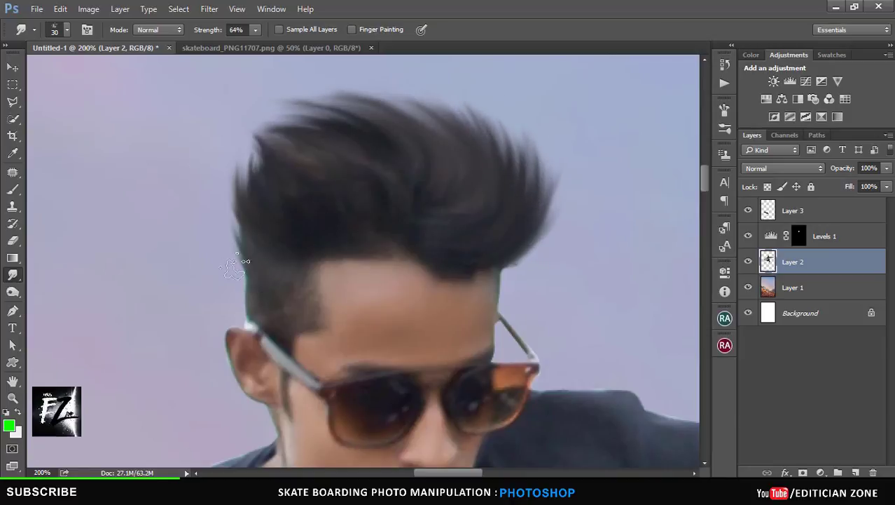
pyautogui.moveTo(256, 294)
pyautogui.mouseDown()
pyautogui.moveTo(242, 266)
pyautogui.moveTo(240, 206)
pyautogui.mouseUp()
pyautogui.moveTo(249, 266); pyautogui.dragTo(250, 167)
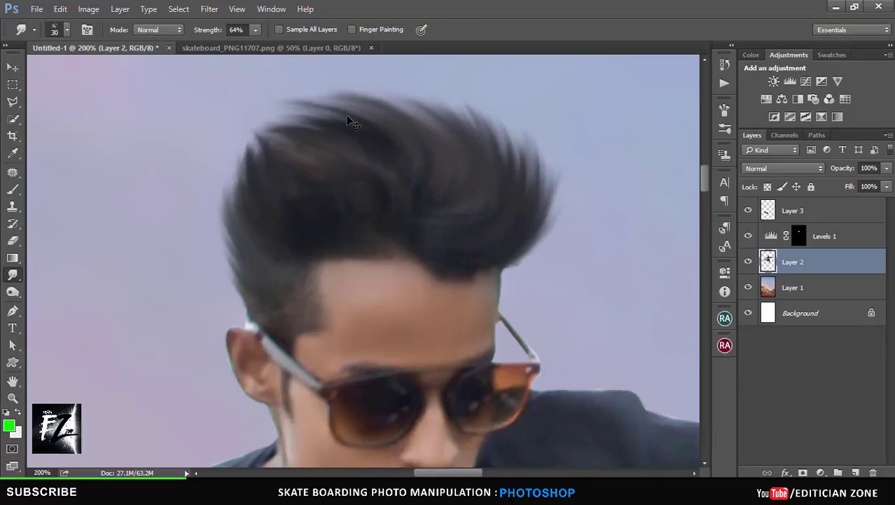
pyautogui.hotkey('ctrl', '-')
pyautogui.hotkey('ctrl', '-')
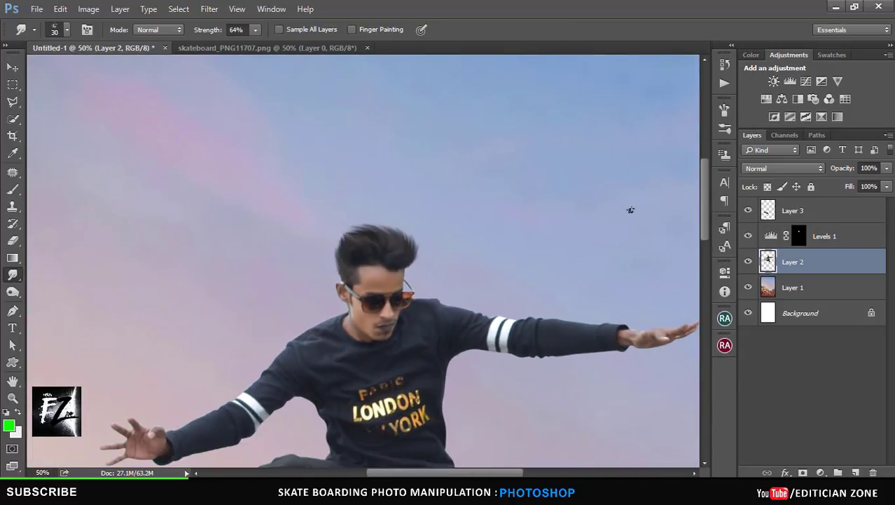
# Add a Selective Color layer clipped to Layer 2, adjusting black, yellow, cyan and magenta in Yellows
pyautogui.moveTo(706, 207)
pyautogui.mouseDown()
pyautogui.moveTo(707, 239)
pyautogui.moveTo(703, 231)
pyautogui.mouseUp()
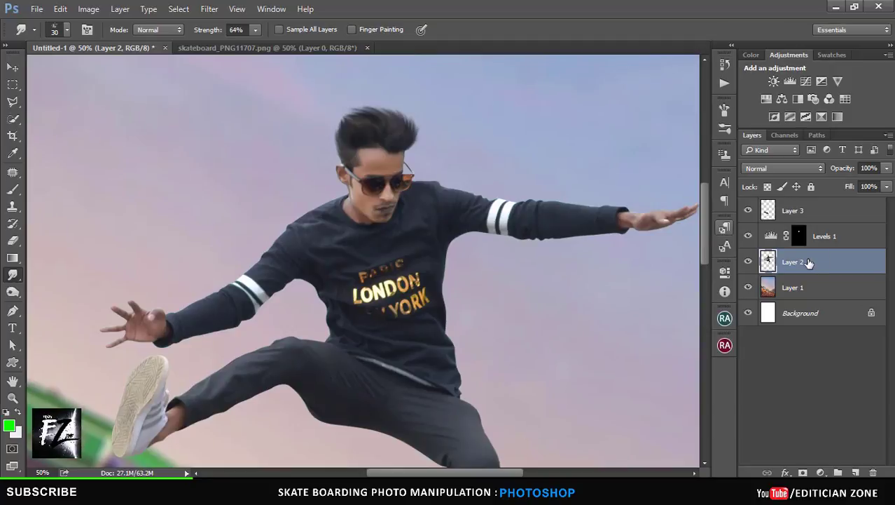
pyautogui.click(838, 116)
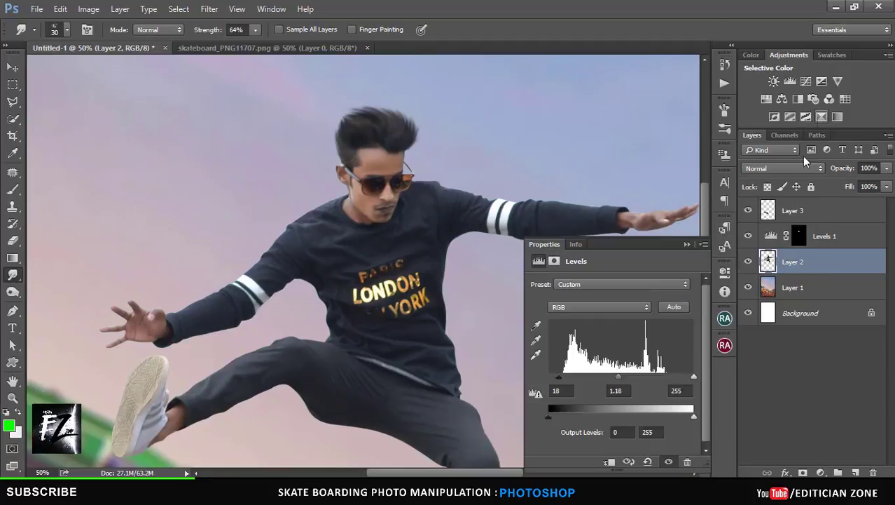
pyautogui.click(611, 463)
pyautogui.click(593, 300)
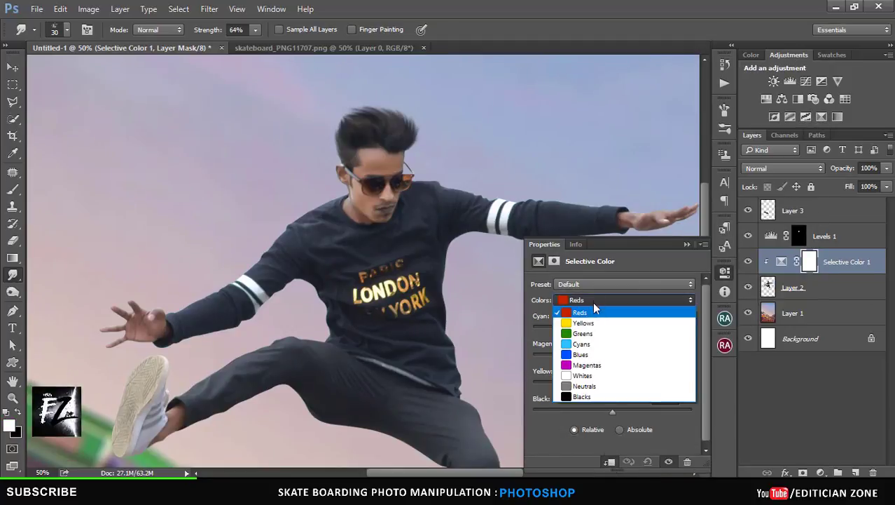
pyautogui.click(597, 322)
pyautogui.moveTo(651, 410); pyautogui.dragTo(564, 410)
pyautogui.moveTo(611, 384); pyautogui.dragTo(568, 384)
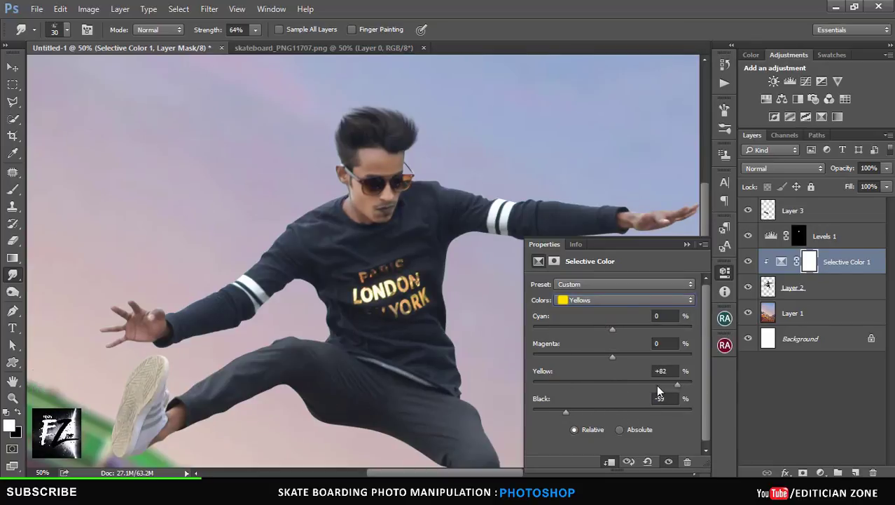
pyautogui.moveTo(657, 384)
pyautogui.mouseDown()
pyautogui.moveTo(612, 384)
pyautogui.moveTo(588, 358)
pyautogui.moveTo(630, 359)
pyautogui.moveTo(608, 362)
pyautogui.mouseUp()
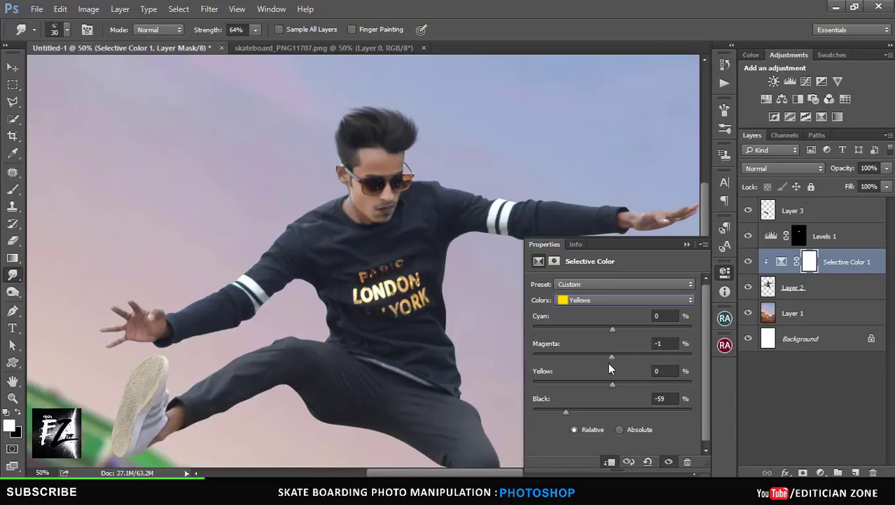
# In the Reds, bring cyan near zero and adjust black
pyautogui.click(623, 299)
pyautogui.click(582, 309)
pyautogui.moveTo(610, 327); pyautogui.dragTo(559, 325)
pyautogui.moveTo(639, 329)
pyautogui.mouseDown()
pyautogui.moveTo(595, 330)
pyautogui.moveTo(613, 328)
pyautogui.mouseUp()
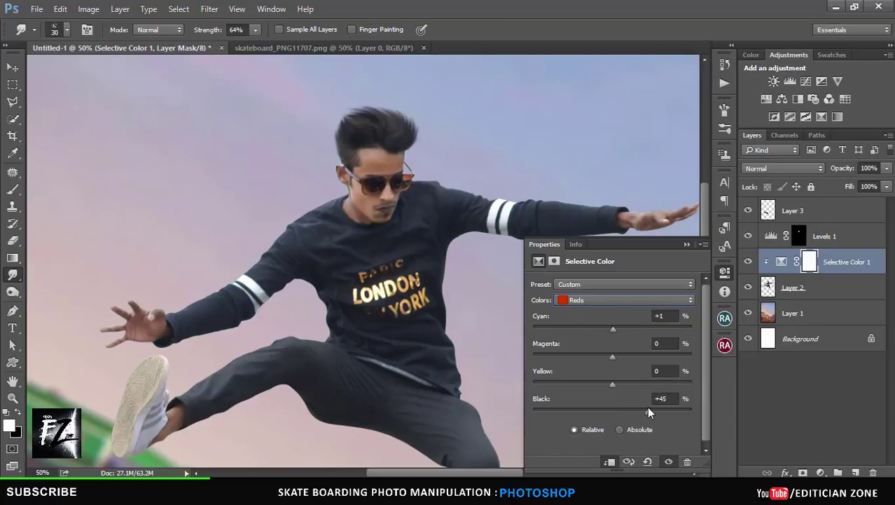
pyautogui.moveTo(612, 412)
pyautogui.mouseDown()
pyautogui.moveTo(581, 413)
pyautogui.moveTo(593, 414)
pyautogui.mouseUp()
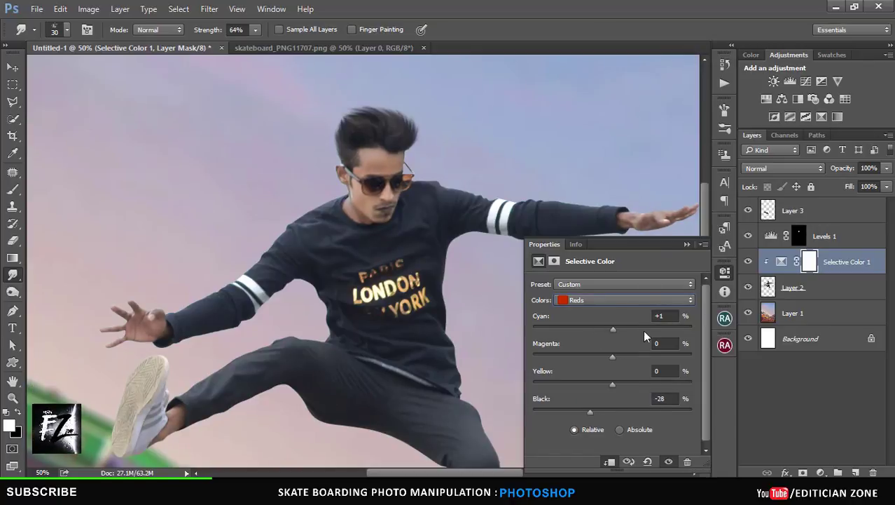
pyautogui.click(687, 244)
# Zoom out and scroll to show the whole jumper and skateboard
pyautogui.hotkey('ctrl', '-')
pyautogui.scroll(1, 705, 258)
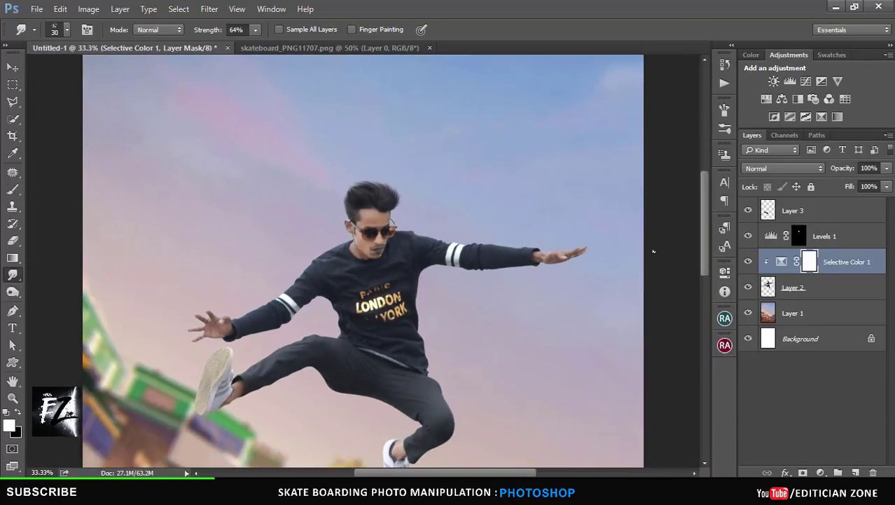
pyautogui.scroll(-3, 707, 261)
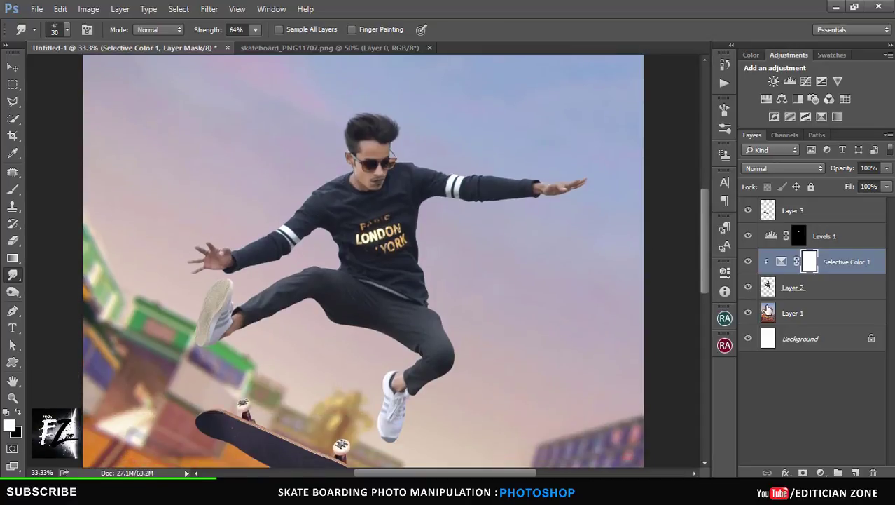
# Select Layer 2, switch to the Blur tool, and zoom in on the shoe tip
pyautogui.click(809, 298)
pyautogui.rightClick(12, 275)
pyautogui.click(46, 268)
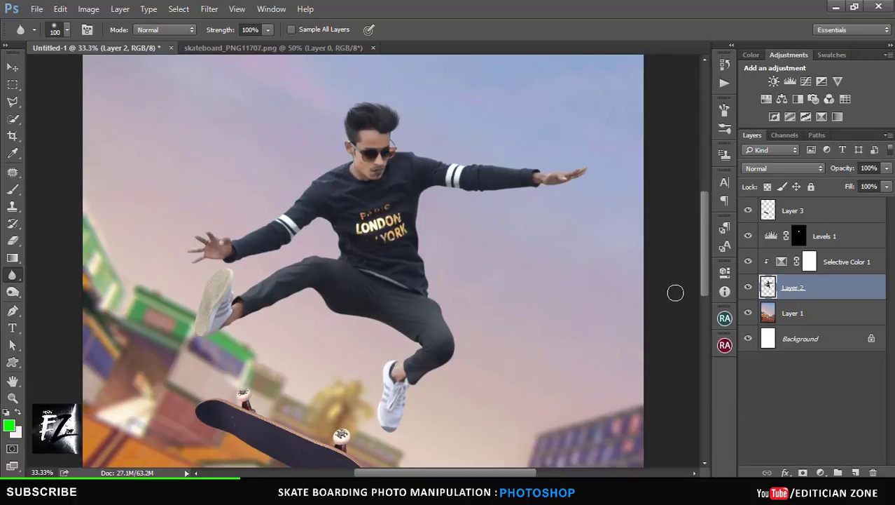
pyautogui.moveTo(704, 238)
pyautogui.mouseDown()
pyautogui.moveTo(704, 308)
pyautogui.moveTo(706, 292)
pyautogui.mouseUp()
pyautogui.hotkey('ctrl', '+')
pyautogui.hotkey('ctrl', '+')
pyautogui.hotkey('ctrl', '+')
pyautogui.scroll(5, 710, 292)
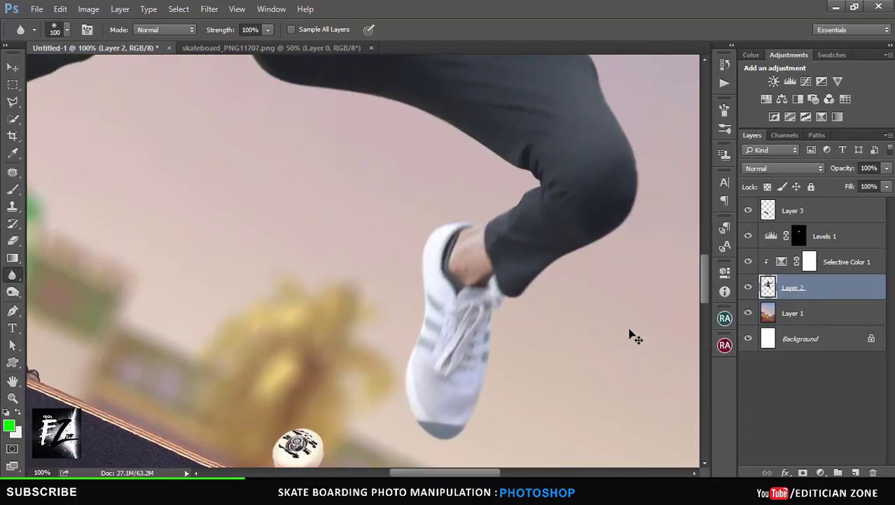
pyautogui.hotkey('ctrl', '+')
pyautogui.scroll(-1, 705, 291)
pyautogui.scroll(-3, 705, 291)
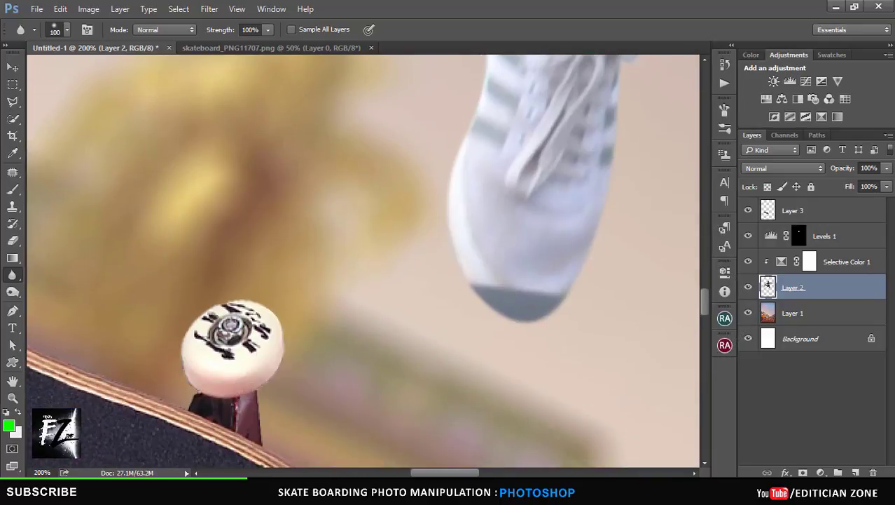
# Clone light shoe colour over the grey toe sole and clean up its bottom edge
pyautogui.click(12, 206)
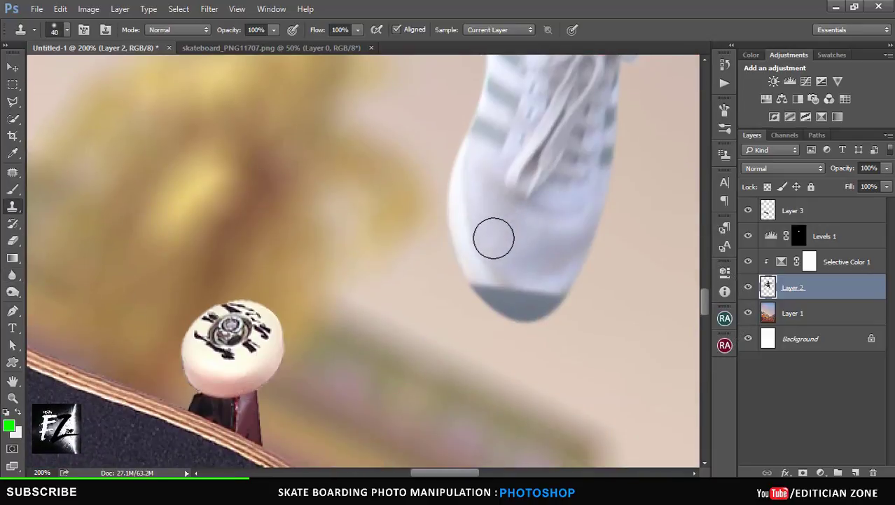
pyautogui.moveTo(483, 254)
pyautogui.mouseDown()
pyautogui.moveTo(502, 286)
pyautogui.moveTo(490, 274)
pyautogui.moveTo(546, 285)
pyautogui.moveTo(528, 299)
pyautogui.mouseUp()
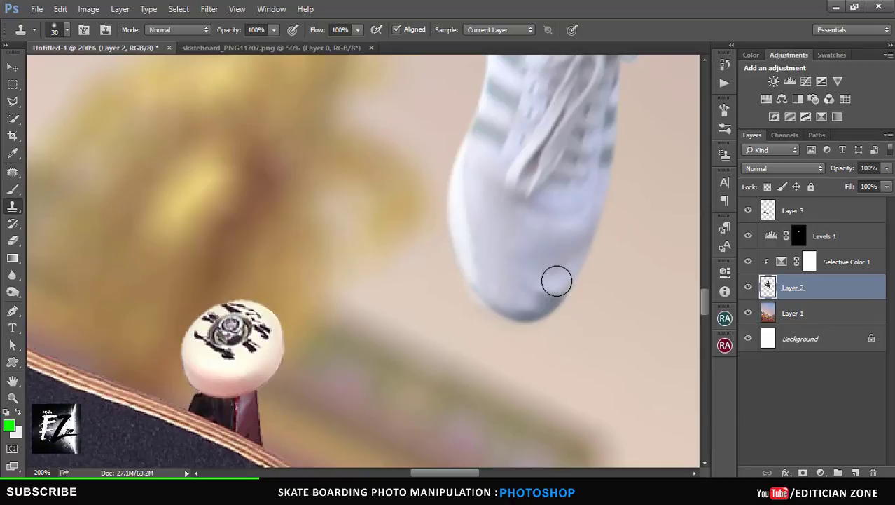
pyautogui.moveTo(537, 302); pyautogui.dragTo(509, 301)
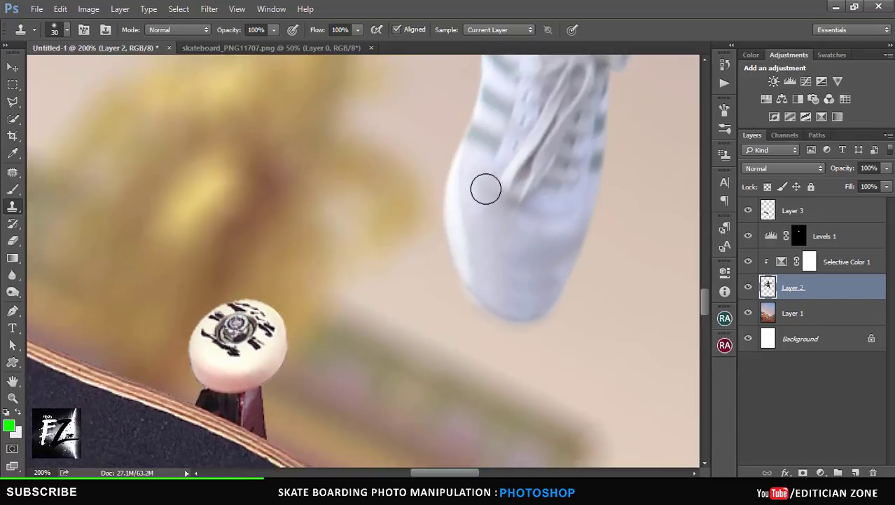
pyautogui.scroll(-2, 485, 188)
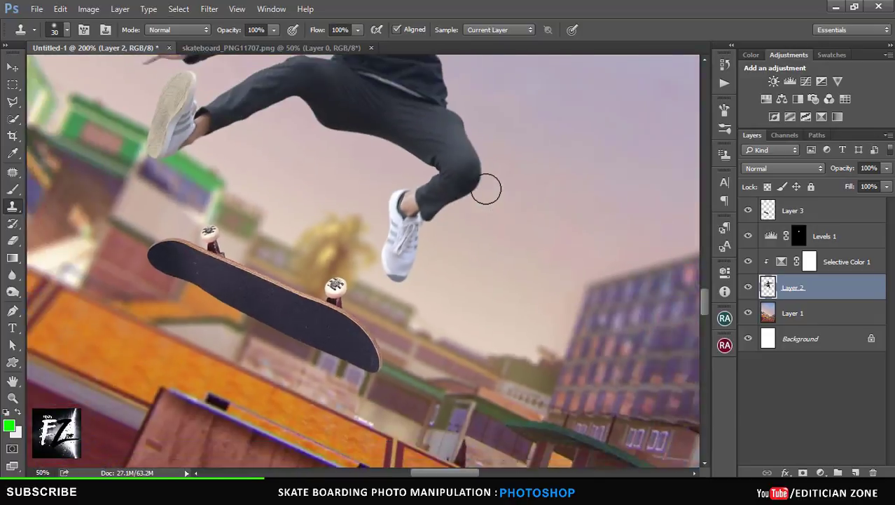
pyautogui.scroll(-2, 480, 176)
pyautogui.scroll(-2, 484, 190)
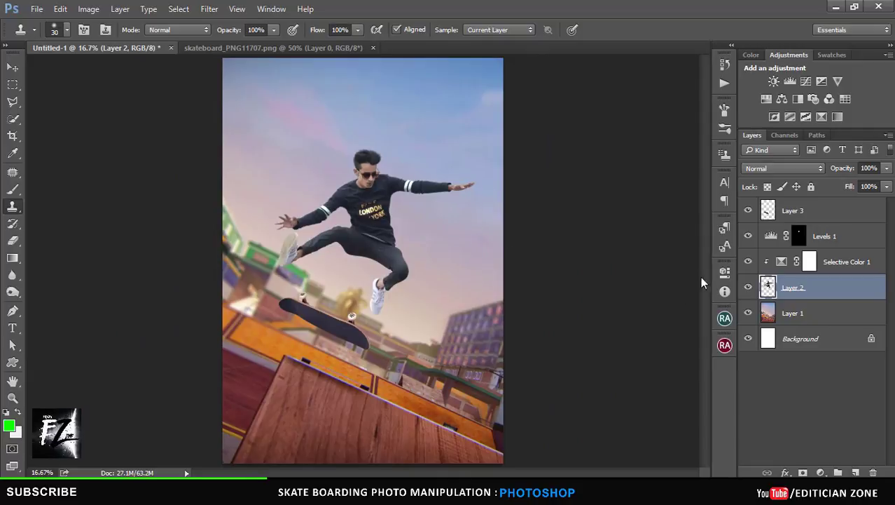
pyautogui.scroll(-1, 400, 209)
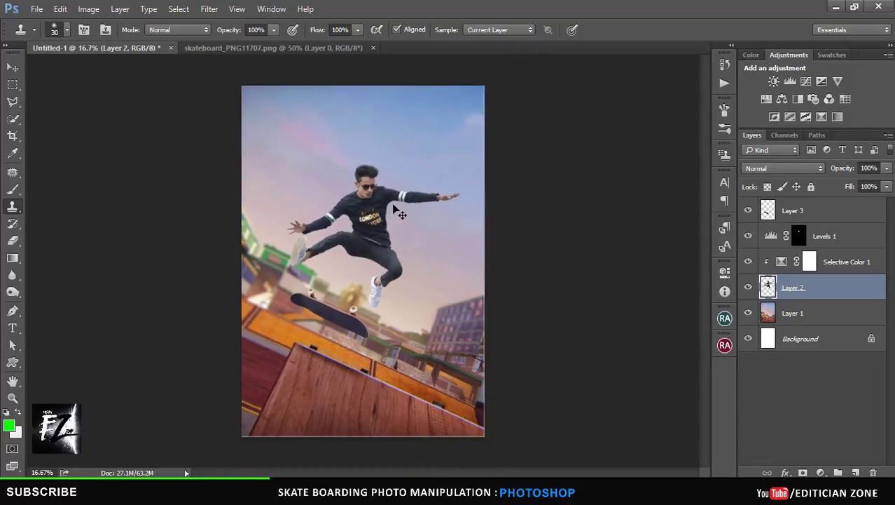
# Add a Selective Color layer above Layer 1, reducing cyan and adding yellow in the Reds
pyautogui.click(821, 323)
pyautogui.scroll(1, 381, 128)
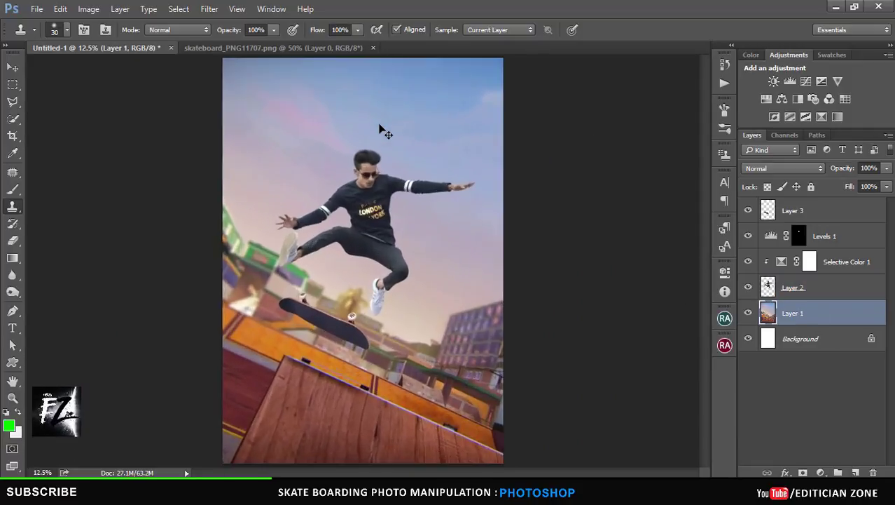
pyautogui.click(823, 118)
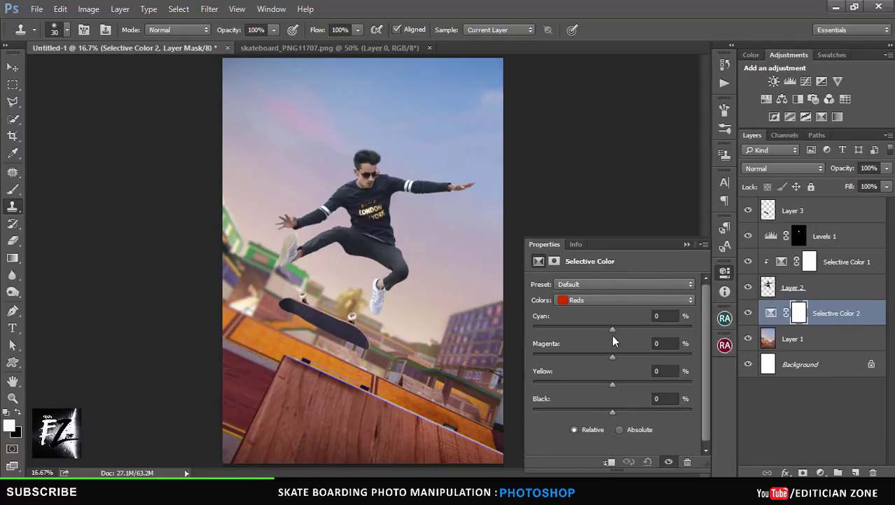
pyautogui.moveTo(562, 329); pyautogui.dragTo(578, 329)
pyautogui.moveTo(612, 357); pyautogui.dragTo(630, 357)
pyautogui.moveTo(670, 357); pyautogui.dragTo(638, 358)
pyautogui.moveTo(613, 385)
pyautogui.mouseDown()
pyautogui.moveTo(642, 384)
pyautogui.moveTo(573, 411)
pyautogui.moveTo(601, 410)
pyautogui.mouseUp()
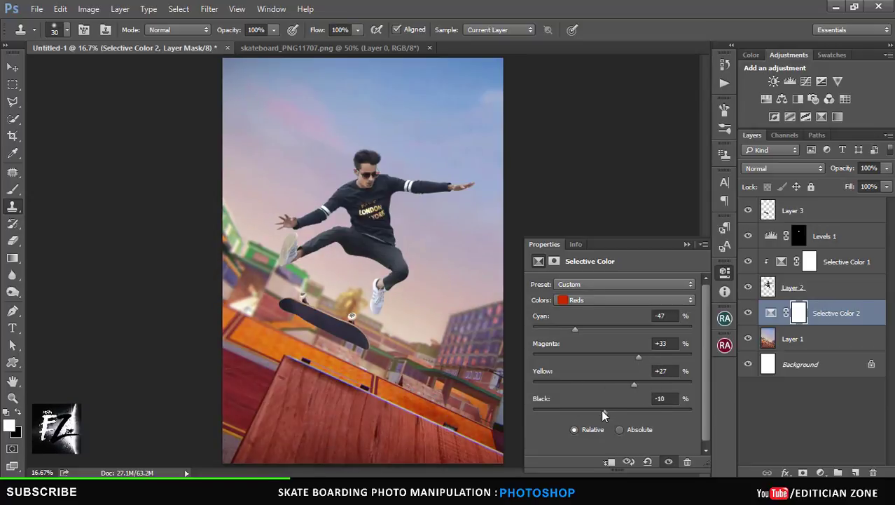
# In the Yellows, remove cyan and magenta, add yellow, and reduce black
pyautogui.click(588, 302)
pyautogui.click(591, 320)
pyautogui.moveTo(612, 329); pyautogui.dragTo(637, 328)
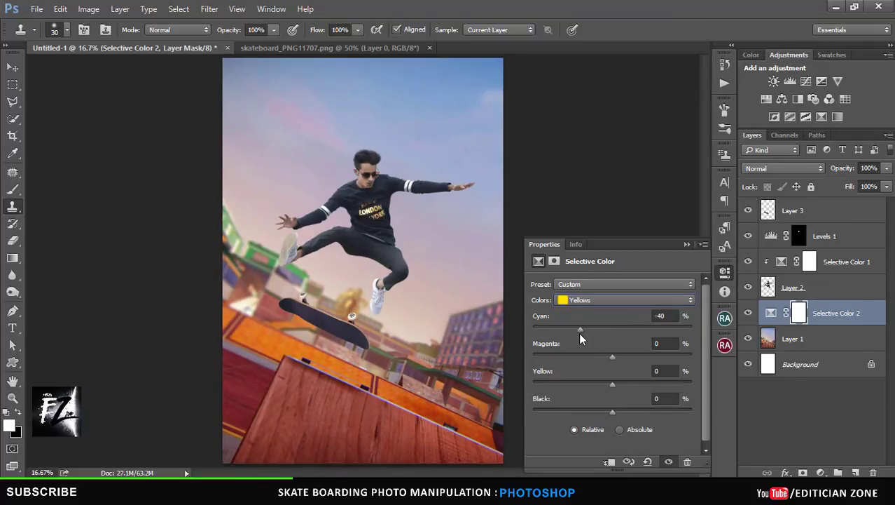
pyautogui.moveTo(552, 329); pyautogui.dragTo(585, 329)
pyautogui.moveTo(612, 357); pyautogui.dragTo(583, 356)
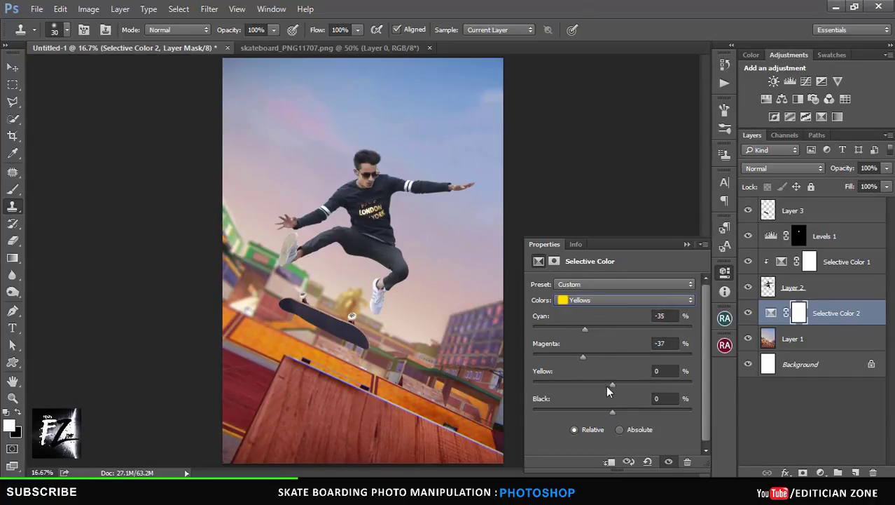
pyautogui.moveTo(638, 384); pyautogui.dragTo(636, 383)
pyautogui.moveTo(613, 412); pyautogui.dragTo(592, 412)
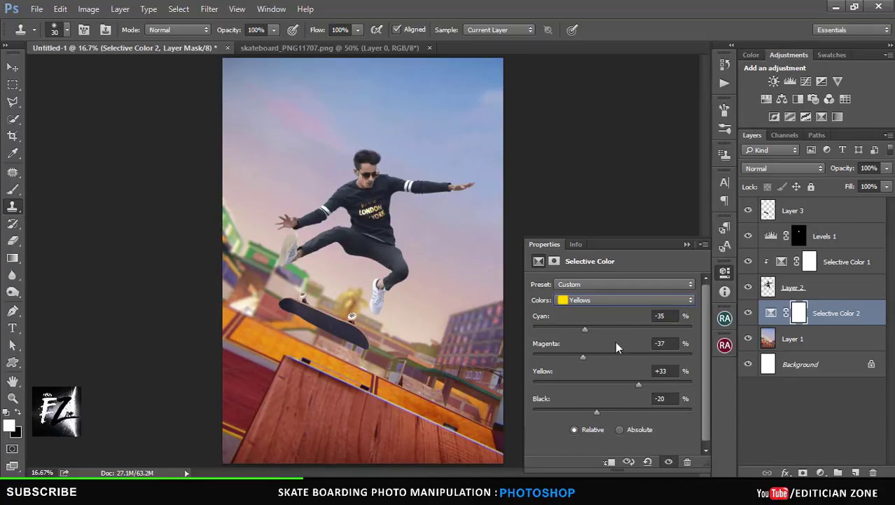
pyautogui.click(624, 299)
pyautogui.click(576, 310)
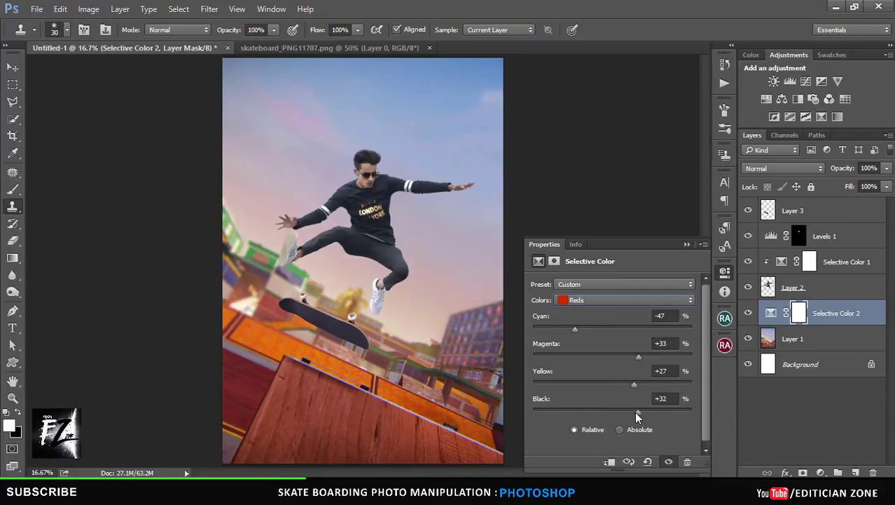
# In the Greens, remove magenta and add yellow and some black
pyautogui.click(584, 300)
pyautogui.click(594, 335)
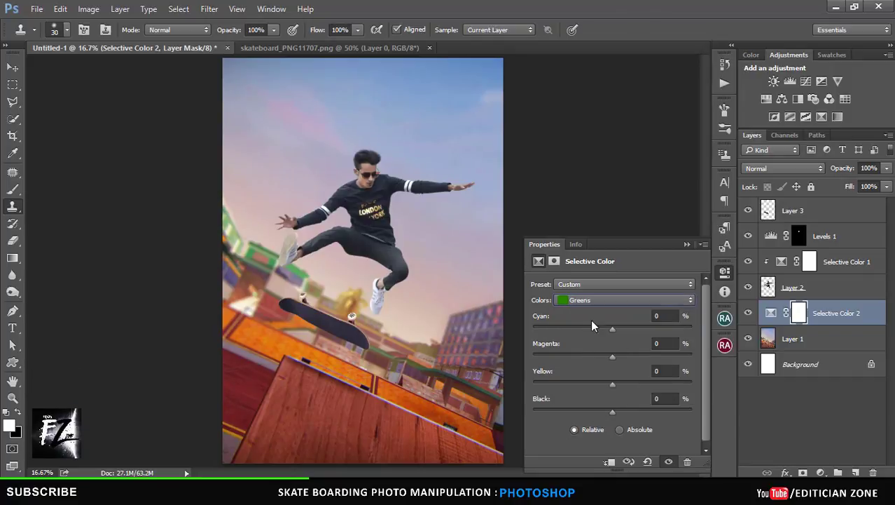
pyautogui.moveTo(613, 354)
pyautogui.mouseDown()
pyautogui.moveTo(550, 353)
pyautogui.moveTo(585, 358)
pyautogui.mouseUp()
pyautogui.moveTo(549, 386); pyautogui.dragTo(665, 385)
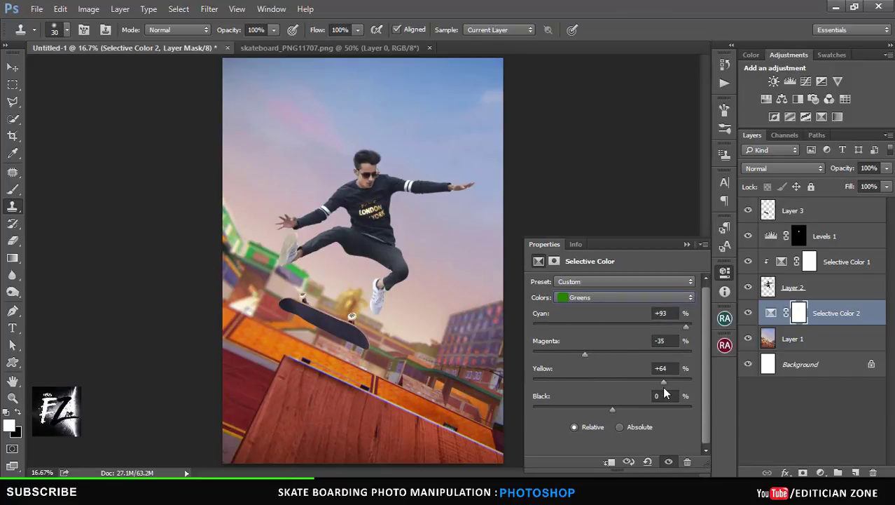
pyautogui.moveTo(614, 408); pyautogui.dragTo(688, 410)
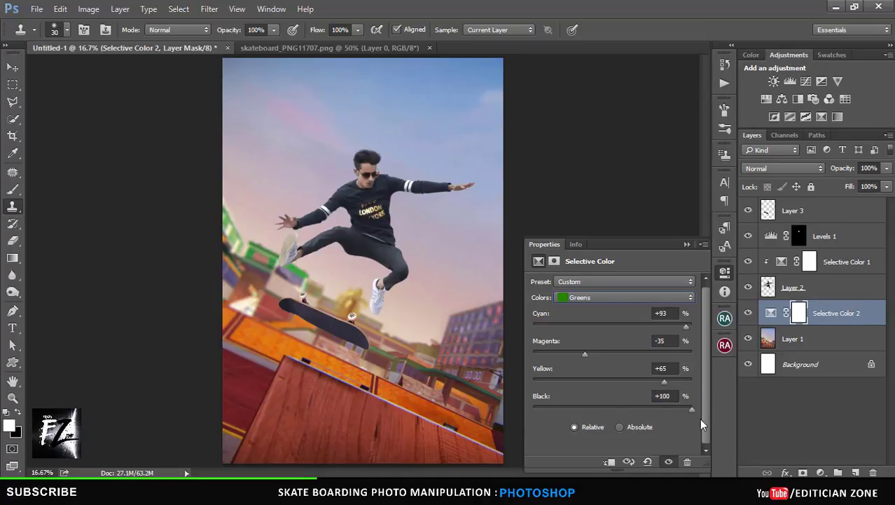
pyautogui.click(648, 409)
# In the Cyans, push cyan to maximum, remove magenta and yellow, and add black
pyautogui.click(610, 297)
pyautogui.click(605, 344)
pyautogui.moveTo(612, 326)
pyautogui.mouseDown()
pyautogui.moveTo(550, 325)
pyautogui.moveTo(695, 335)
pyautogui.mouseUp()
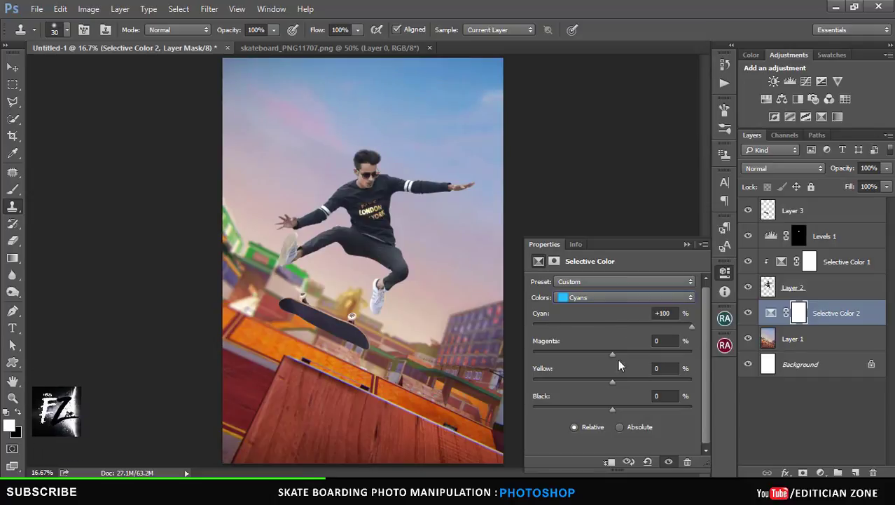
pyautogui.moveTo(613, 354)
pyautogui.mouseDown()
pyautogui.moveTo(569, 357)
pyautogui.moveTo(617, 356)
pyautogui.moveTo(590, 353)
pyautogui.mouseUp()
pyautogui.moveTo(613, 381); pyautogui.dragTo(671, 378)
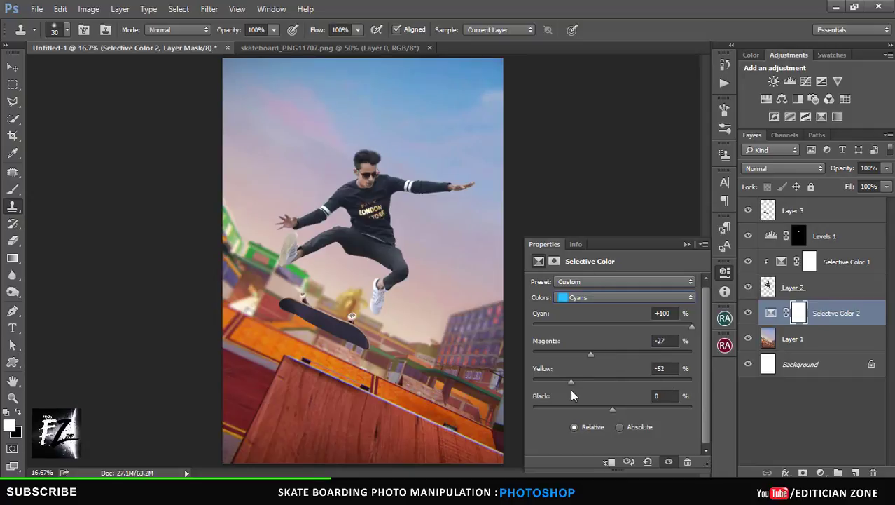
pyautogui.moveTo(613, 410)
pyautogui.mouseDown()
pyautogui.moveTo(702, 410)
pyautogui.moveTo(671, 410)
pyautogui.mouseUp()
# In the Blues, add cyan, remove magenta, and add a little black
pyautogui.click(594, 298)
pyautogui.click(593, 347)
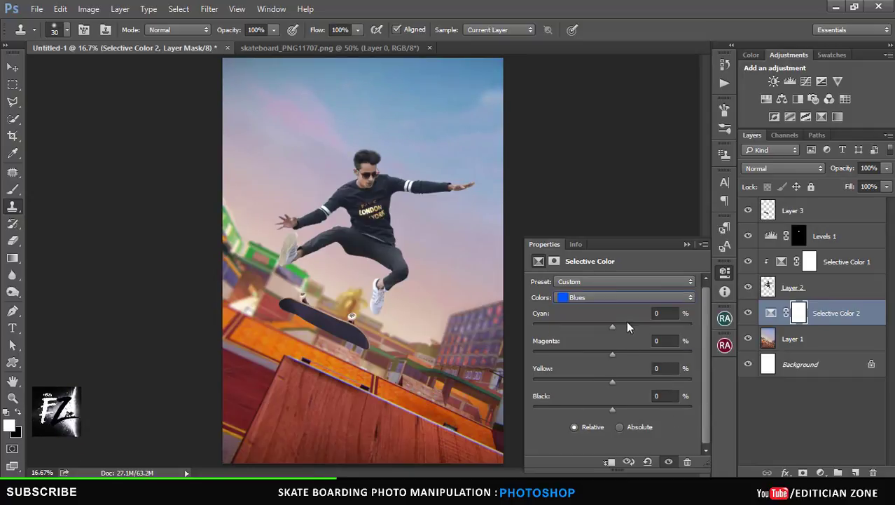
pyautogui.moveTo(613, 326)
pyautogui.mouseDown()
pyautogui.moveTo(554, 325)
pyautogui.moveTo(686, 340)
pyautogui.mouseUp()
pyautogui.moveTo(612, 356)
pyautogui.mouseDown()
pyautogui.moveTo(664, 350)
pyautogui.moveTo(587, 355)
pyautogui.mouseUp()
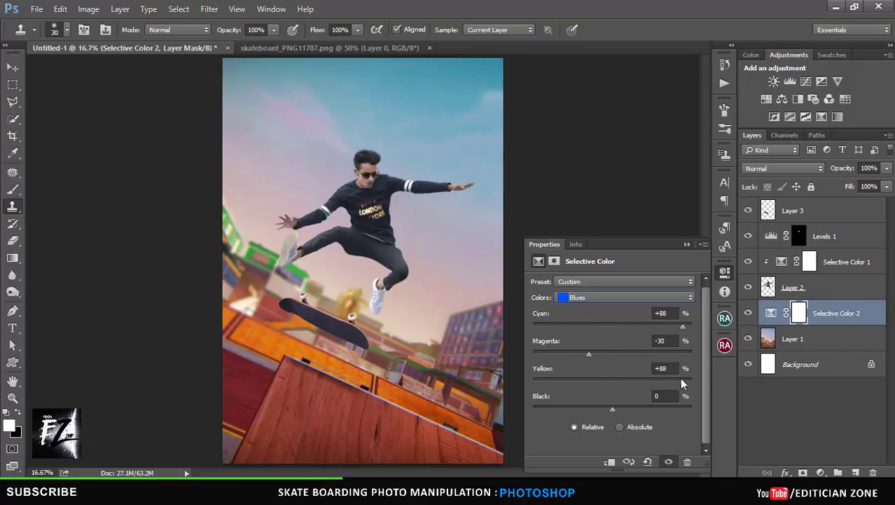
pyautogui.moveTo(608, 409)
pyautogui.mouseDown()
pyautogui.moveTo(641, 407)
pyautogui.moveTo(596, 409)
pyautogui.mouseUp()
# In the Magentas, remove cyan and all magenta, then fine-tune yellow and black
pyautogui.click(610, 297)
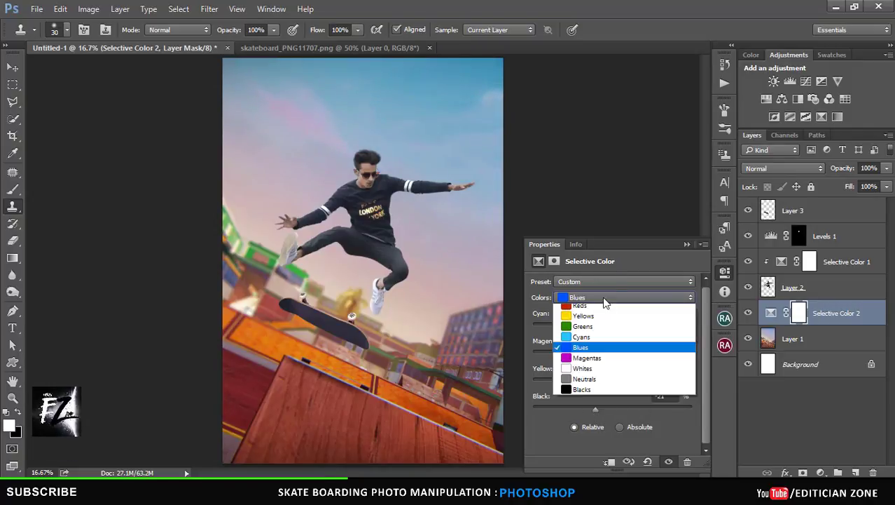
pyautogui.click(621, 363)
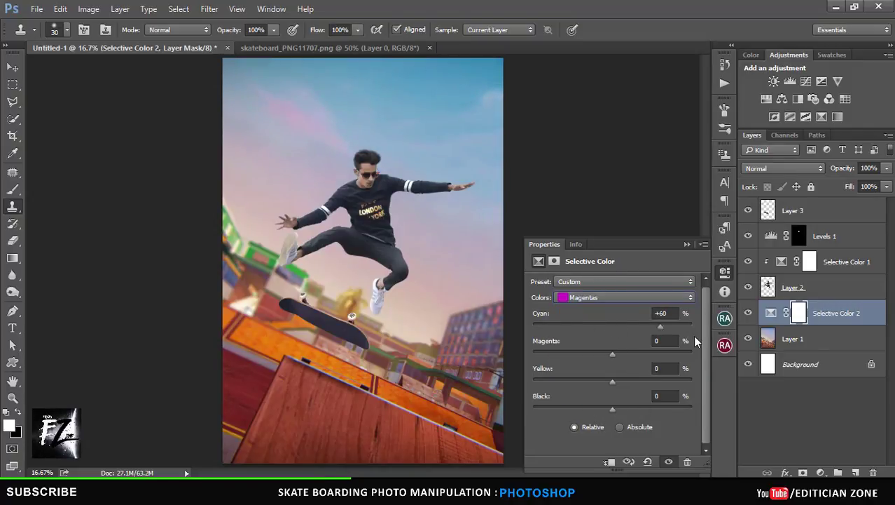
pyautogui.moveTo(693, 335); pyautogui.dragTo(491, 335)
pyautogui.moveTo(611, 352)
pyautogui.mouseDown()
pyautogui.moveTo(677, 354)
pyautogui.moveTo(530, 363)
pyautogui.mouseUp()
pyautogui.moveTo(687, 353); pyautogui.dragTo(533, 354)
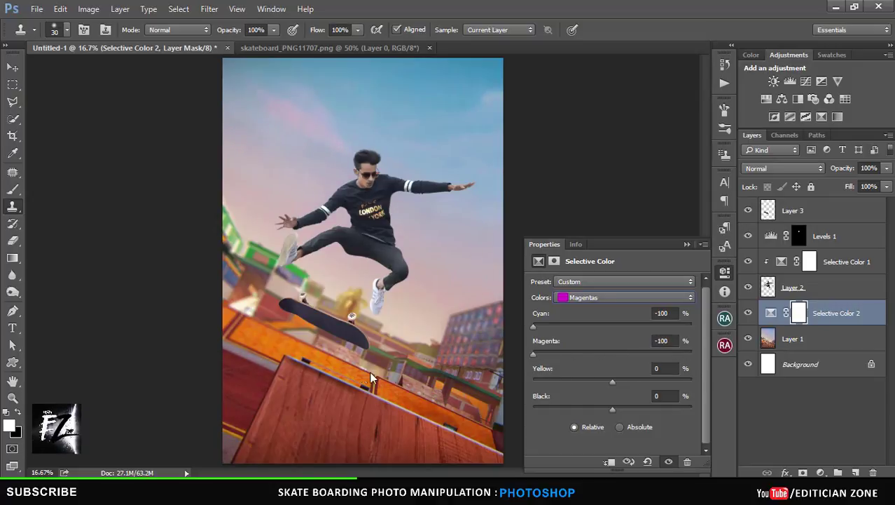
pyautogui.moveTo(634, 409)
pyautogui.mouseDown()
pyautogui.moveTo(620, 409)
pyautogui.moveTo(620, 382)
pyautogui.mouseUp()
# Create a new empty layer and choose a soft peach paint colour
pyautogui.click(686, 244)
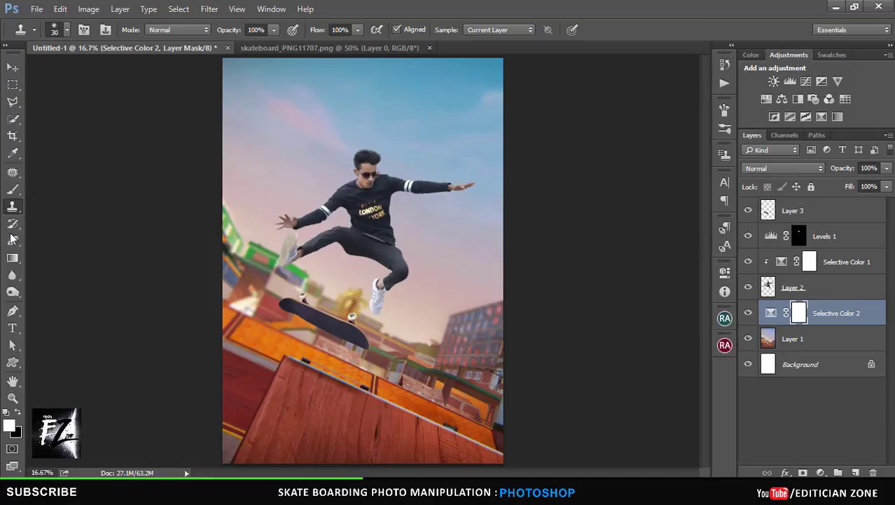
pyautogui.click(13, 189)
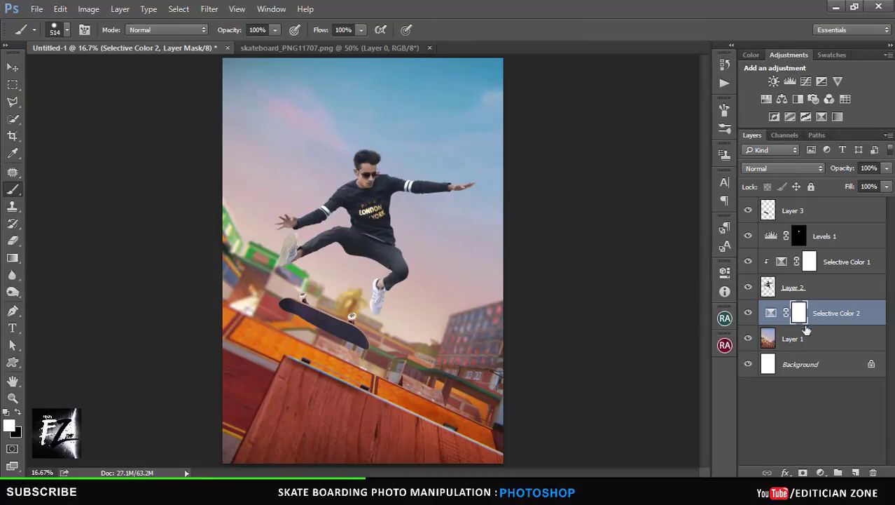
pyautogui.click(855, 471)
pyautogui.click(752, 55)
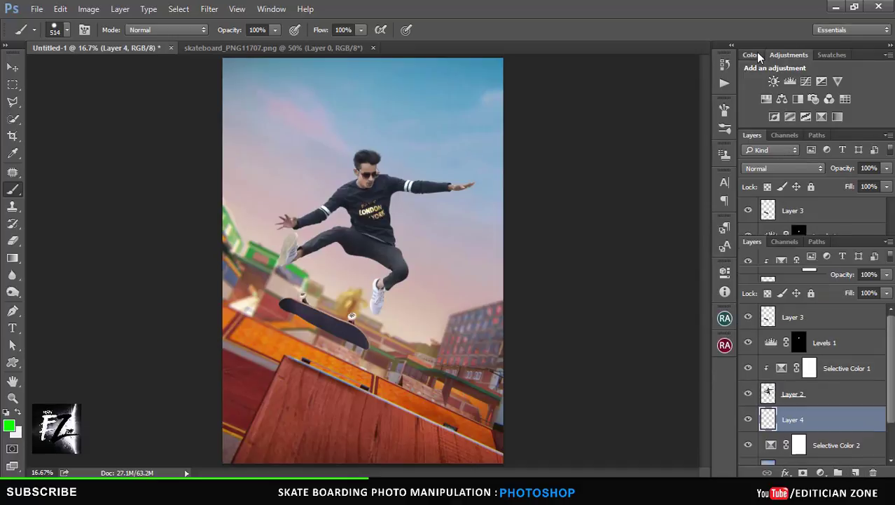
pyautogui.keyDown('alt'); pyautogui.click(357, 294); pyautogui.keyUp('alt')
pyautogui.moveTo(803, 103); pyautogui.dragTo(792, 94)
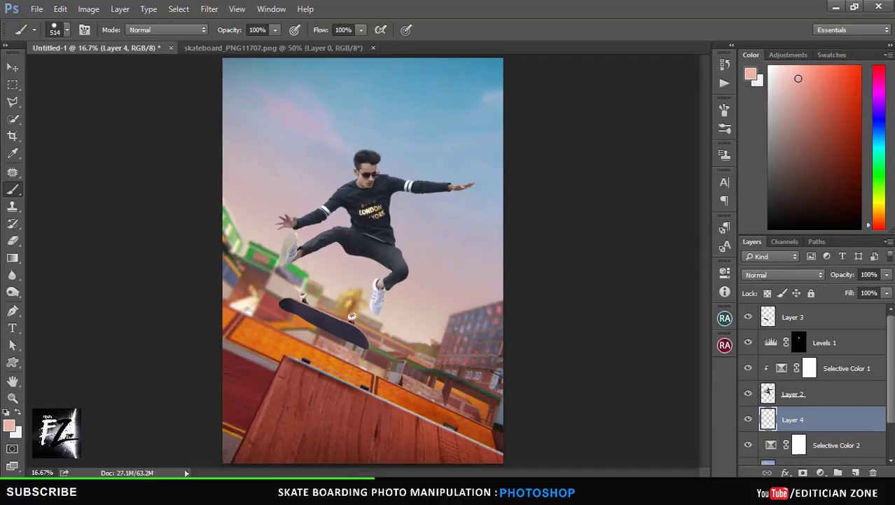
pyautogui.moveTo(879, 225); pyautogui.dragTo(879, 204)
pyautogui.moveTo(802, 95)
pyautogui.mouseDown()
pyautogui.moveTo(796, 104)
pyautogui.moveTo(795, 77)
pyautogui.mouseUp()
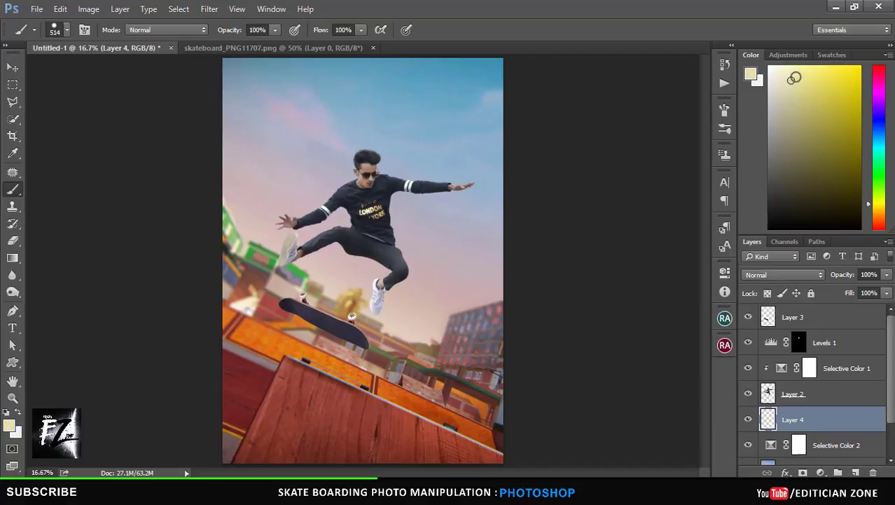
pyautogui.keyDown('alt'); pyautogui.click(424, 322); pyautogui.keyUp('alt')
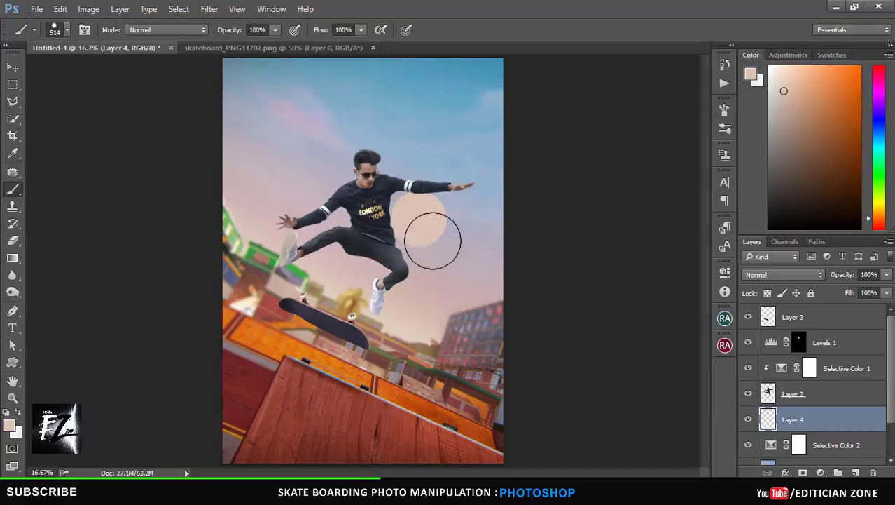
# Paint a large soft peach glow in the sky and scale it up
pyautogui.rightClick(456, 172)
pyautogui.click(405, 180)
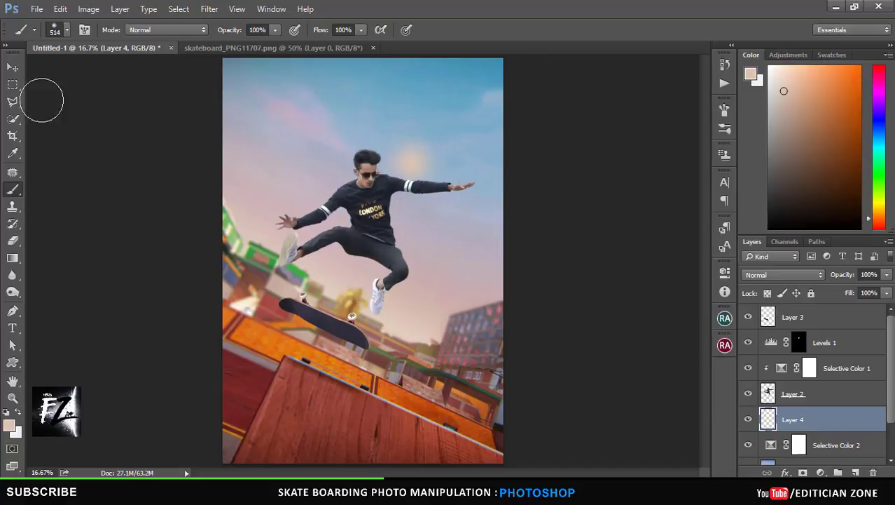
pyautogui.press('v')
pyautogui.hotkey('ctrl', 't')
pyautogui.moveTo(454, 204)
pyautogui.mouseDown()
pyautogui.moveTo(537, 303)
pyautogui.moveTo(612, 446)
pyautogui.mouseUp()
# Set the glow layer to Screen blending at 77% fill and apply the scaling
pyautogui.click(885, 296)
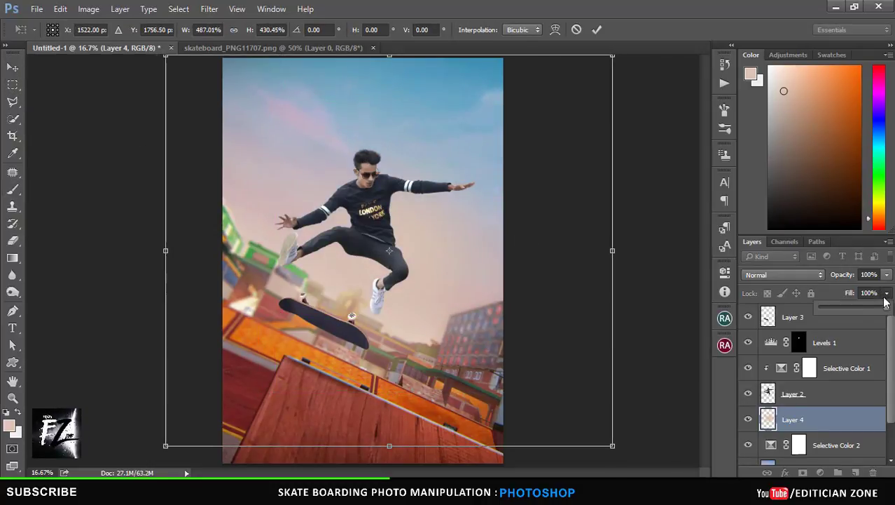
pyautogui.click(788, 274)
pyautogui.click(789, 274)
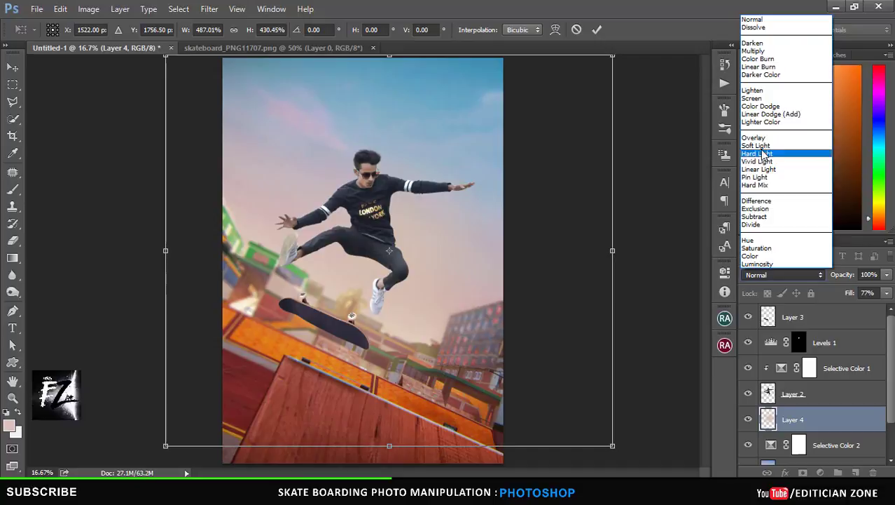
pyautogui.click(760, 94)
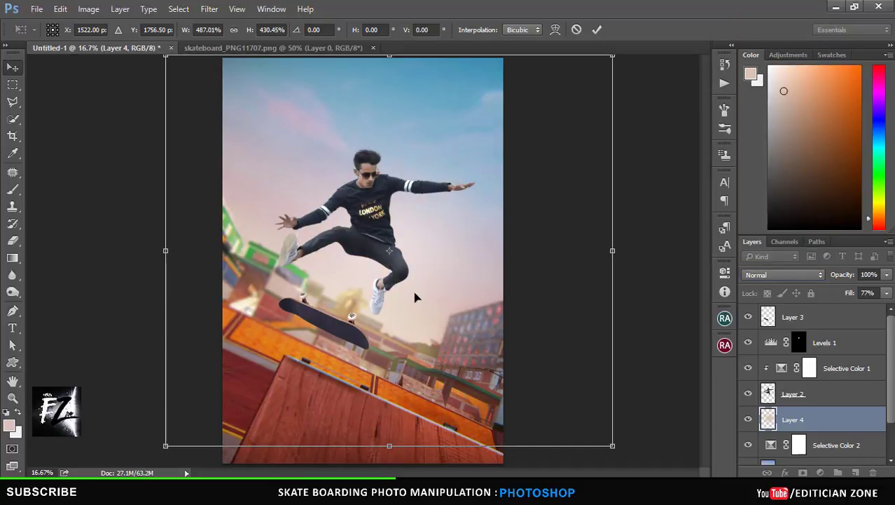
pyautogui.press('Return')
# Reposition the glow, stretch it slightly upward, and commit
pyautogui.moveTo(415, 297); pyautogui.dragTo(442, 326)
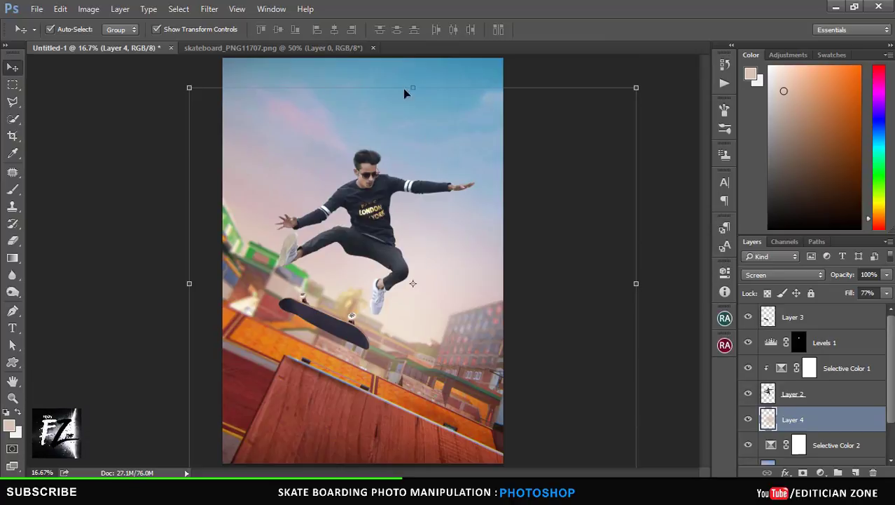
pyautogui.moveTo(413, 88); pyautogui.dragTo(413, 69)
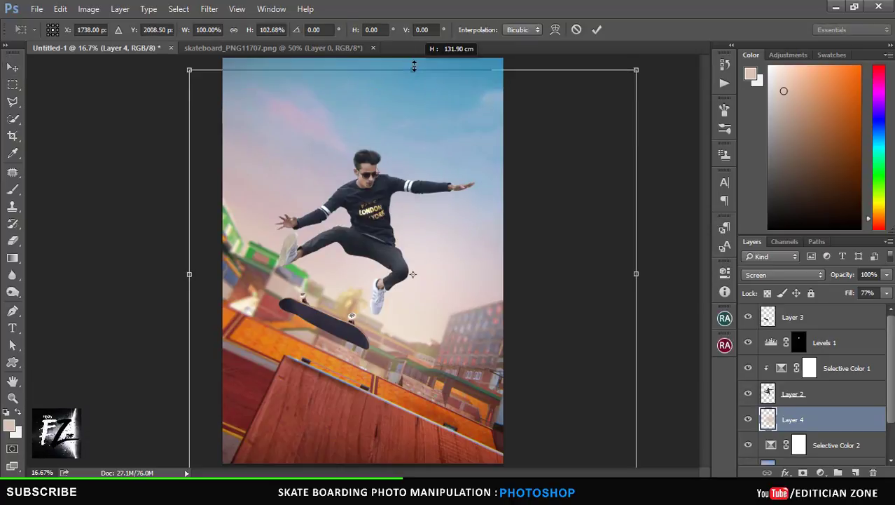
pyautogui.press('Return')
pyautogui.click(128, 288)
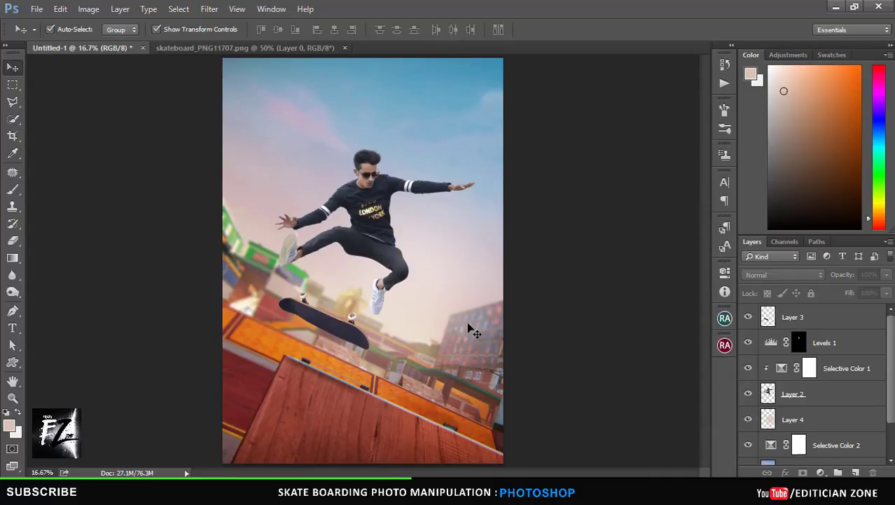
# Select the skatepark background Layer 1 and open the Camera Raw Filter
pyautogui.scroll(-3, 827, 421)
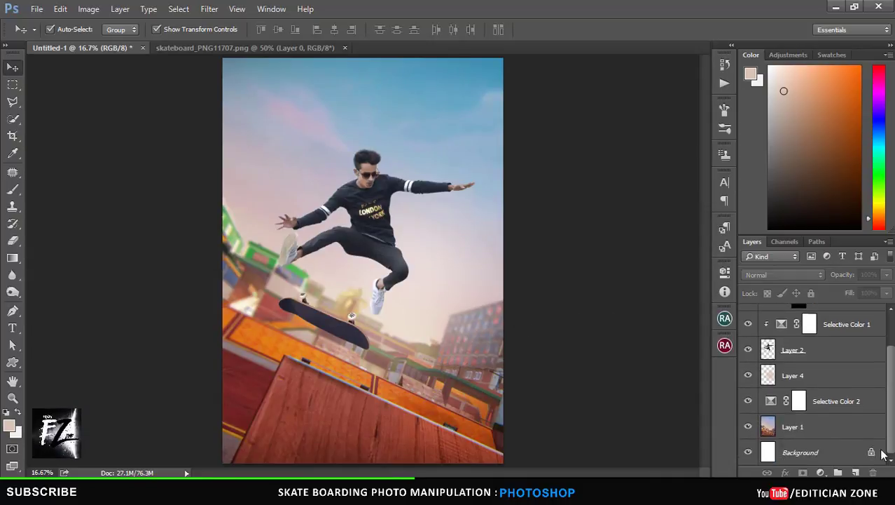
pyautogui.click(823, 439)
pyautogui.click(210, 8)
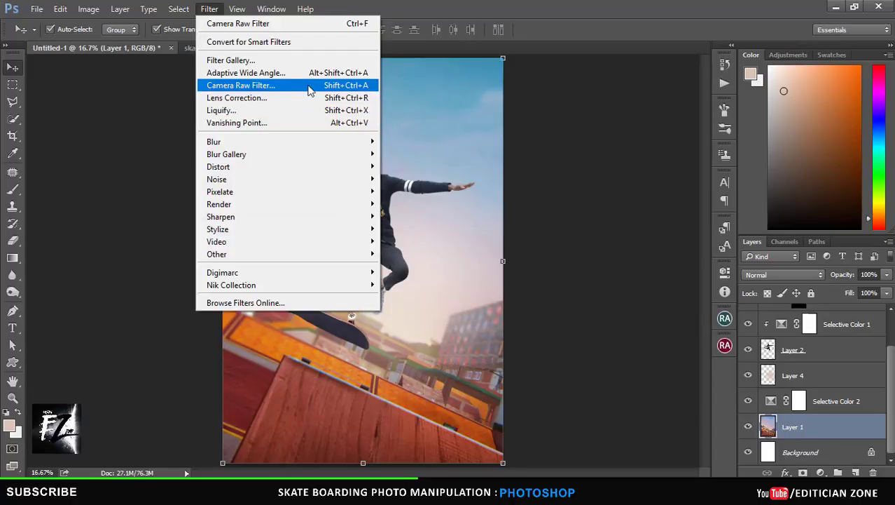
pyautogui.click(309, 87)
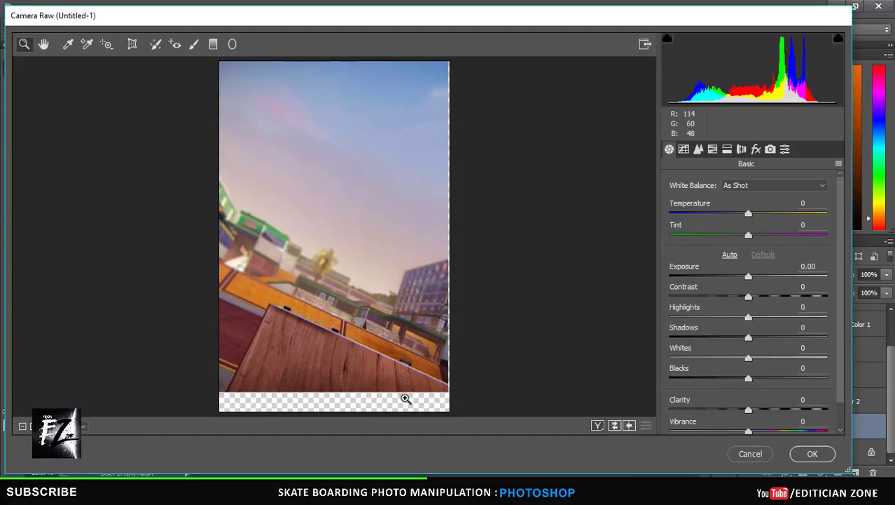
# In HSL saturation, boost greens to +95, yellows to +44, oranges to +61 and raise reds
pyautogui.click(700, 148)
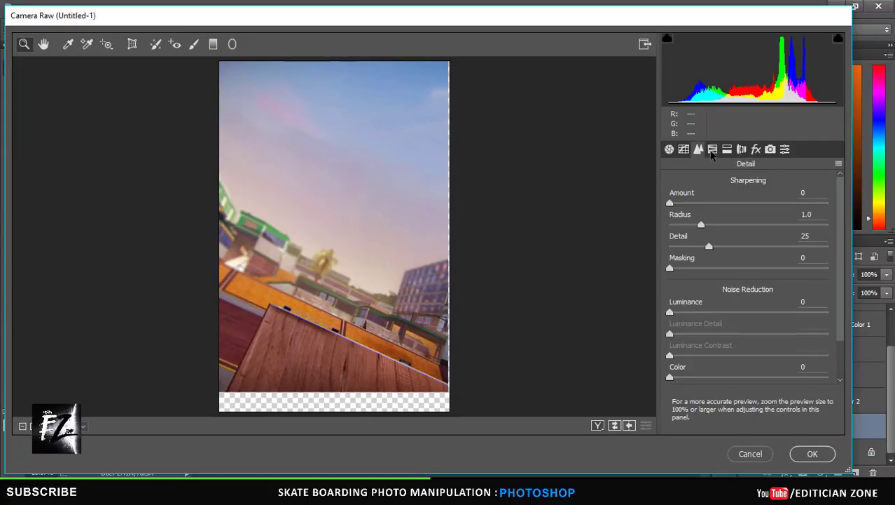
pyautogui.click(712, 149)
pyautogui.click(707, 201)
pyautogui.moveTo(752, 309); pyautogui.dragTo(827, 309)
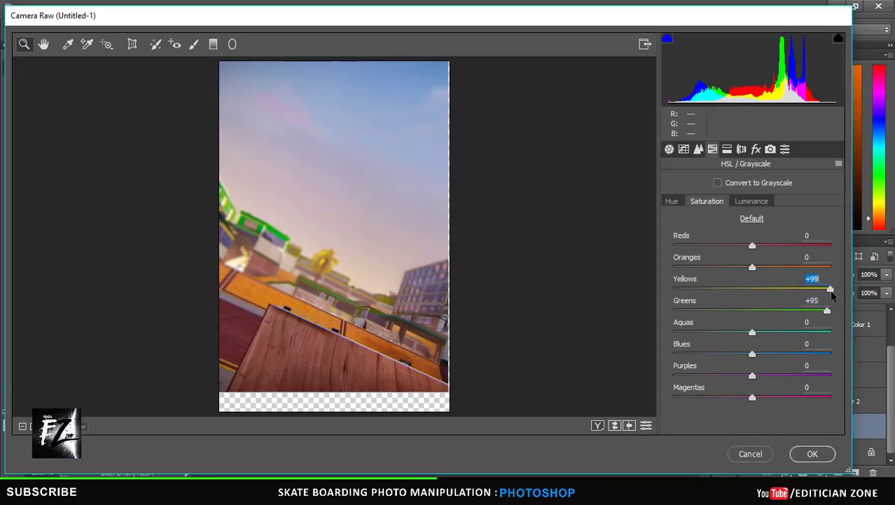
pyautogui.click(787, 289)
pyautogui.moveTo(752, 267)
pyautogui.mouseDown()
pyautogui.moveTo(845, 278)
pyautogui.moveTo(800, 267)
pyautogui.mouseUp()
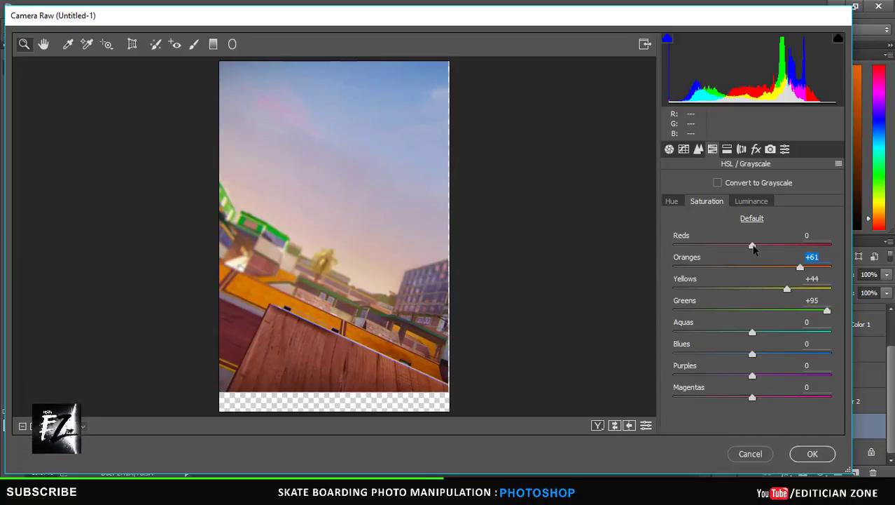
pyautogui.moveTo(753, 245)
pyautogui.mouseDown()
pyautogui.moveTo(787, 245)
pyautogui.moveTo(762, 246)
pyautogui.mouseUp()
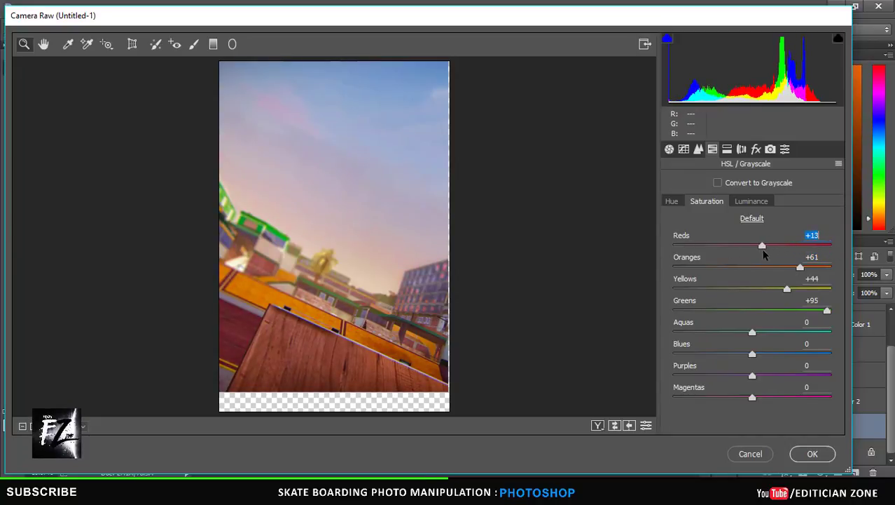
# Raise the saturation of blues, aquas and purples for a richer sky
pyautogui.click(669, 149)
pyautogui.click(712, 149)
pyautogui.moveTo(753, 353); pyautogui.dragTo(831, 363)
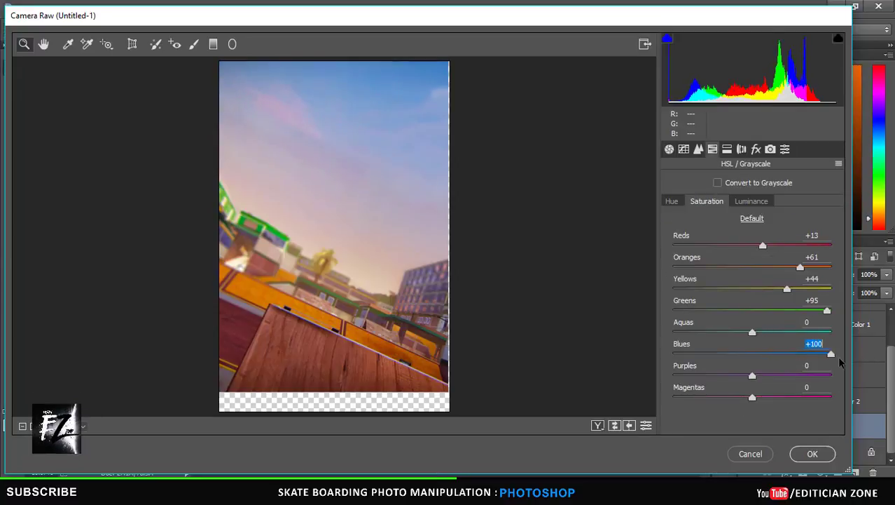
pyautogui.moveTo(809, 332); pyautogui.dragTo(776, 331)
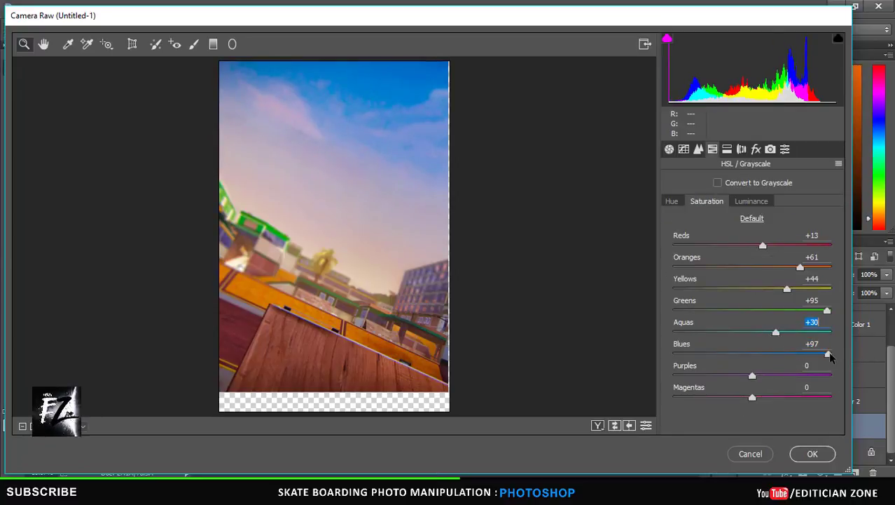
pyautogui.moveTo(829, 353)
pyautogui.mouseDown()
pyautogui.moveTo(757, 353)
pyautogui.moveTo(815, 356)
pyautogui.mouseUp()
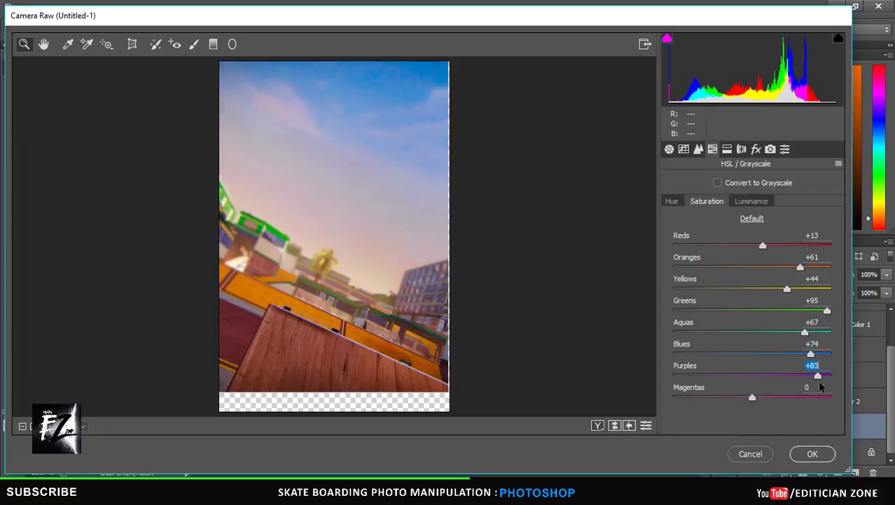
pyautogui.moveTo(752, 377); pyautogui.dragTo(731, 376)
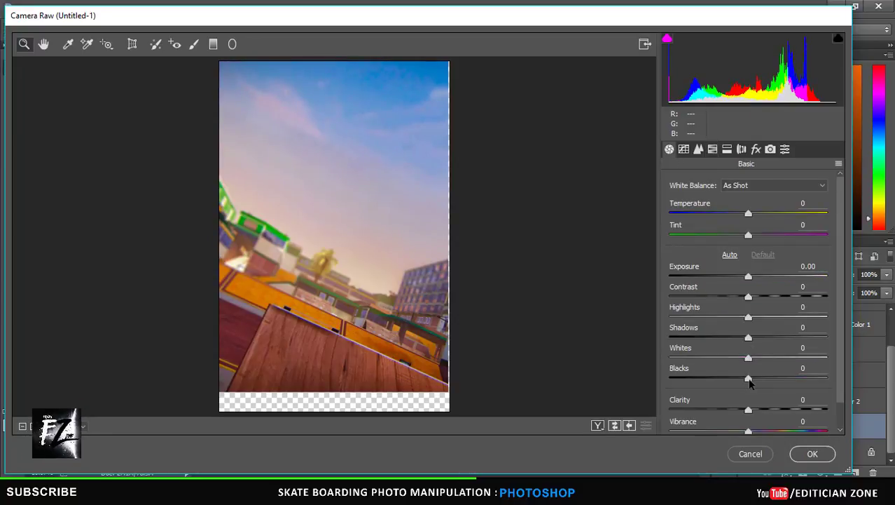
# Lift the whites and shadows and apply the Camera Raw filter
pyautogui.moveTo(749, 378)
pyautogui.mouseDown()
pyautogui.moveTo(762, 378)
pyautogui.moveTo(768, 358)
pyautogui.moveTo(750, 377)
pyautogui.mouseUp()
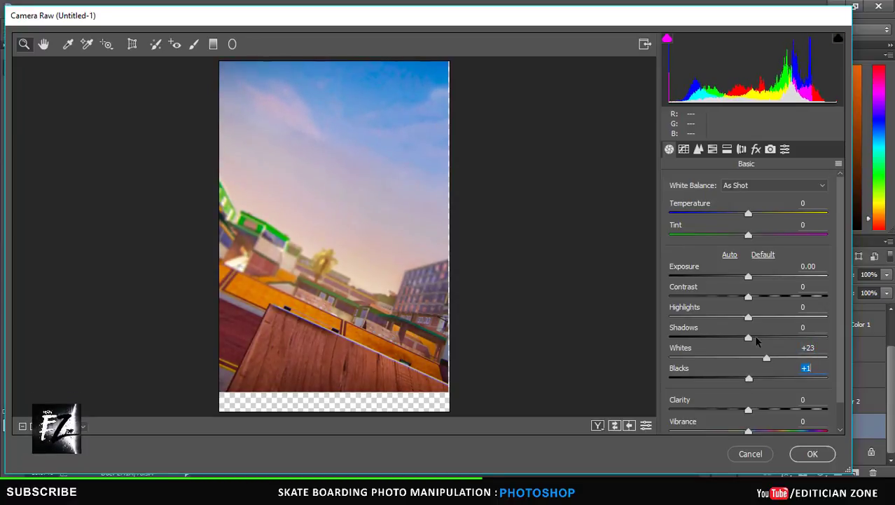
pyautogui.moveTo(749, 337); pyautogui.dragTo(766, 338)
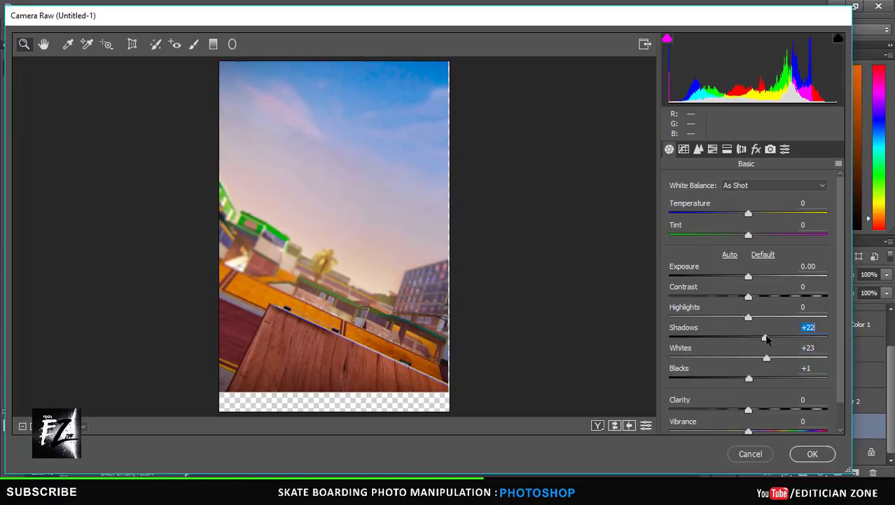
pyautogui.click(813, 453)
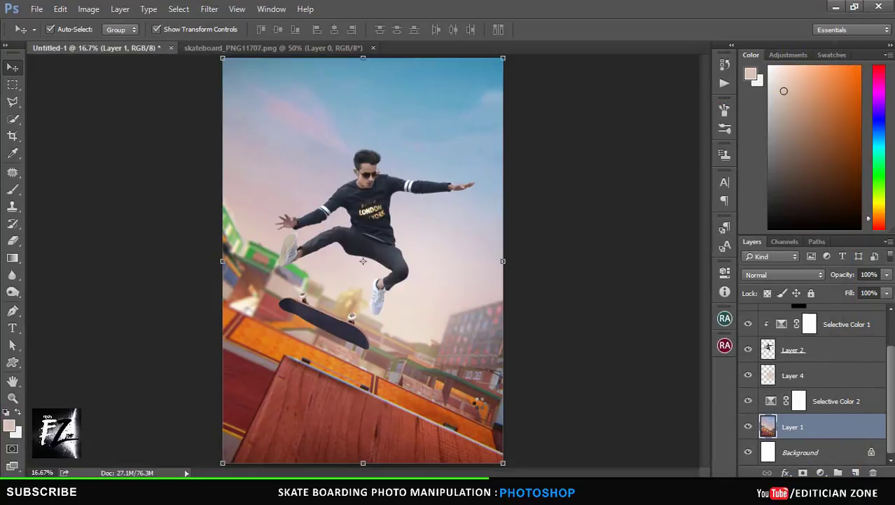
# Zoom in on the jumping man and duplicate his Layer 2 as Layer 2 copy
pyautogui.click(520, 354)
pyautogui.hotkey('ctrl', '+')
pyautogui.hotkey('ctrl', '+')
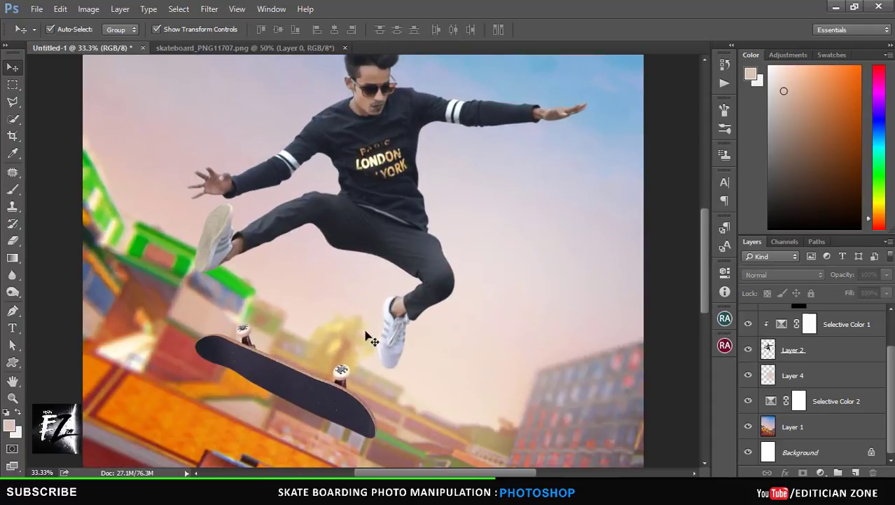
pyautogui.moveTo(706, 294); pyautogui.dragTo(706, 276)
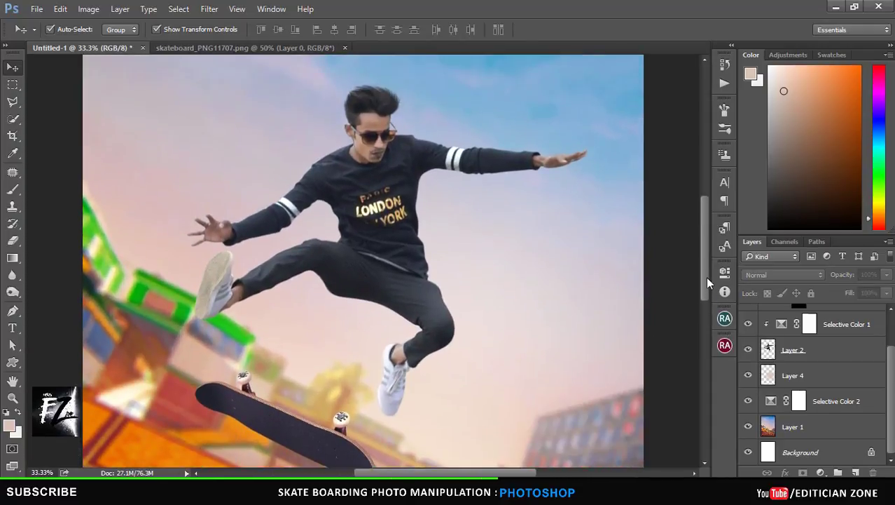
pyautogui.click(805, 359)
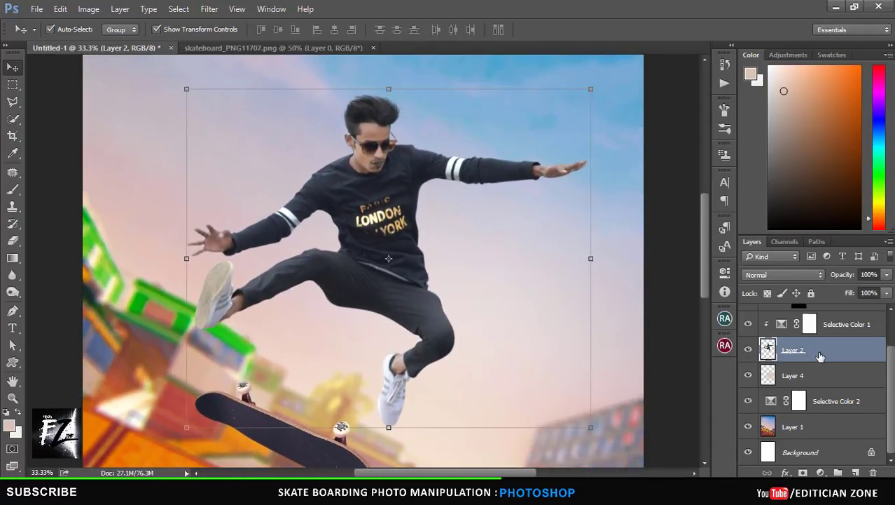
pyautogui.hotkey('ctrl', 'j')
pyautogui.click(815, 378)
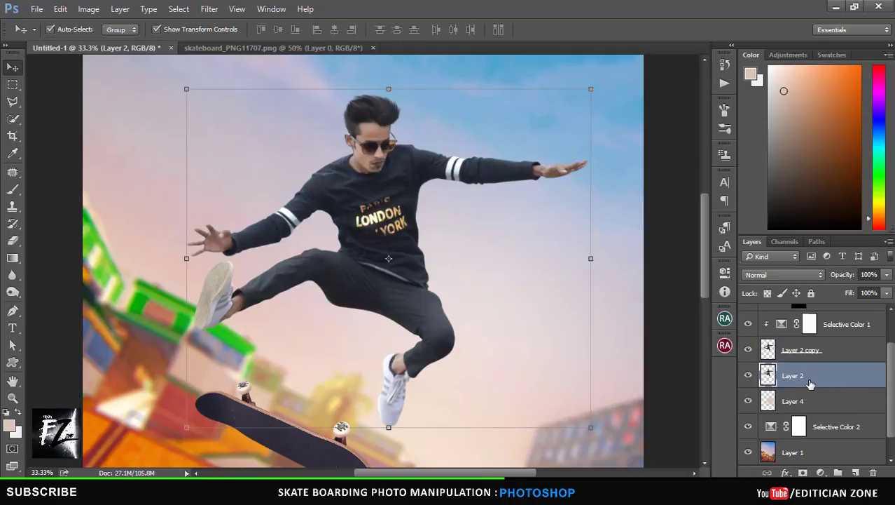
pyautogui.click(208, 9)
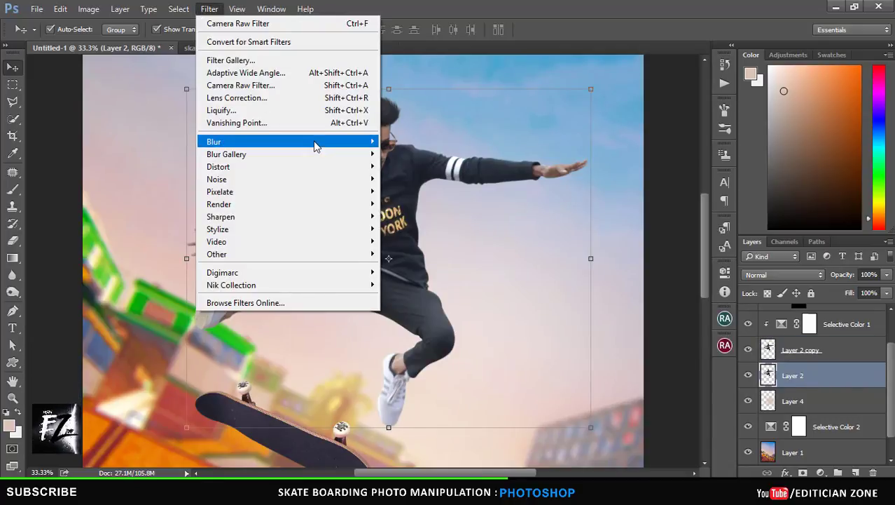
# Apply a Motion Blur of -24° angle and 62 pixels distance to Layer 2
pyautogui.click(429, 214)
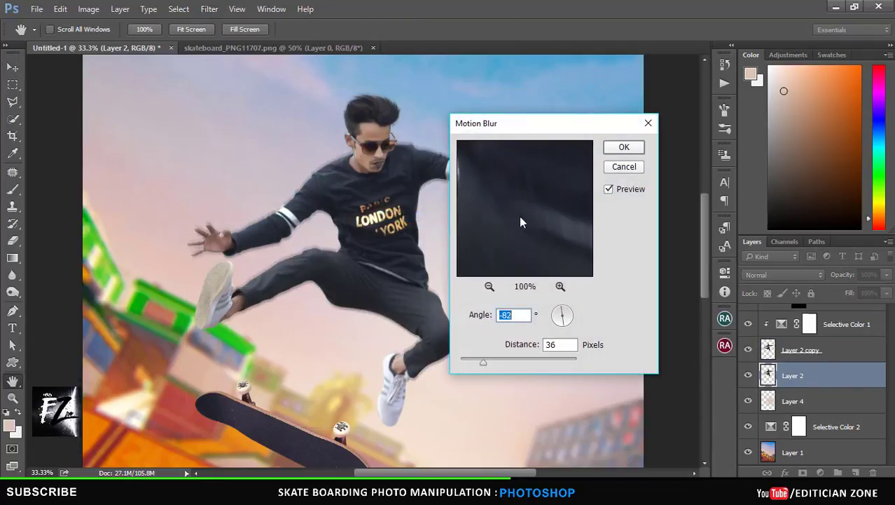
pyautogui.click(570, 314)
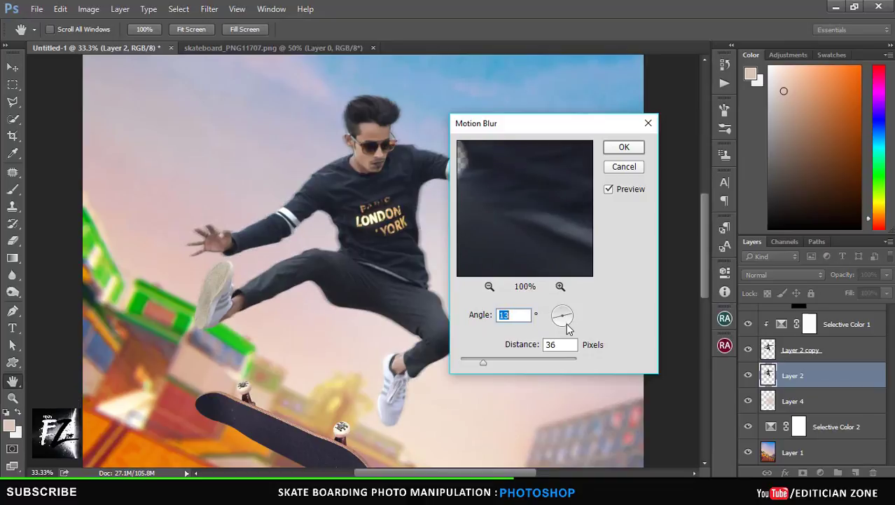
pyautogui.click(568, 328)
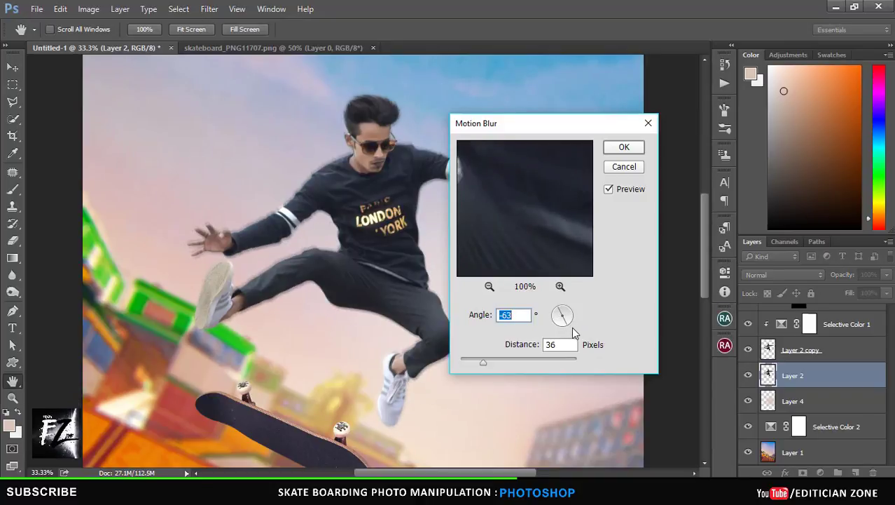
pyautogui.moveTo(484, 362); pyautogui.dragTo(489, 363)
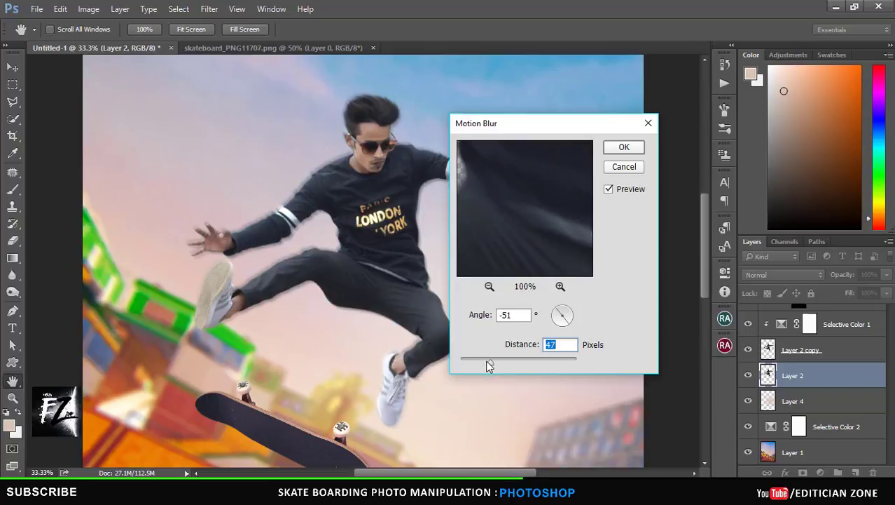
pyautogui.moveTo(489, 364); pyautogui.dragTo(502, 366)
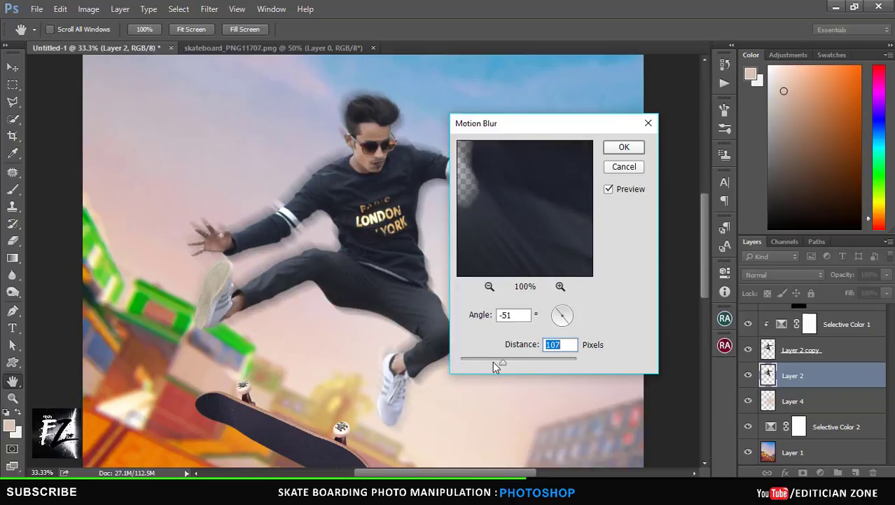
pyautogui.click(495, 364)
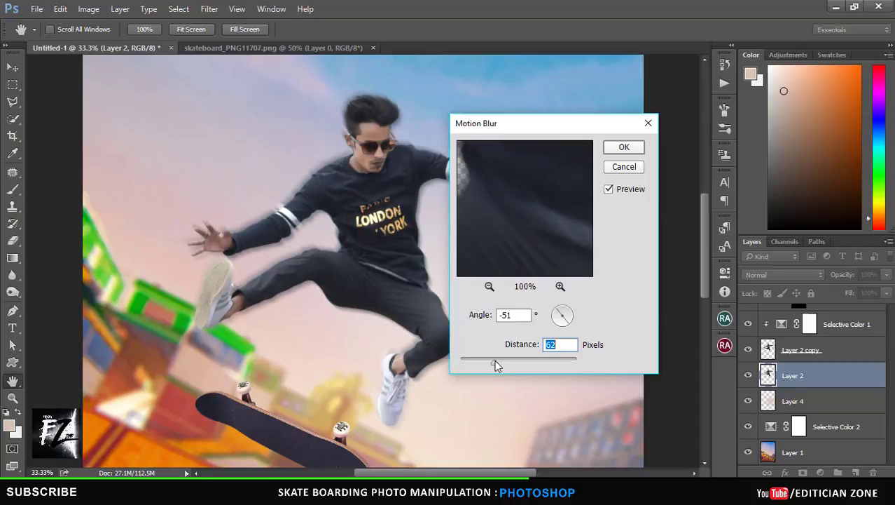
pyautogui.moveTo(475, 133); pyautogui.dragTo(632, 135)
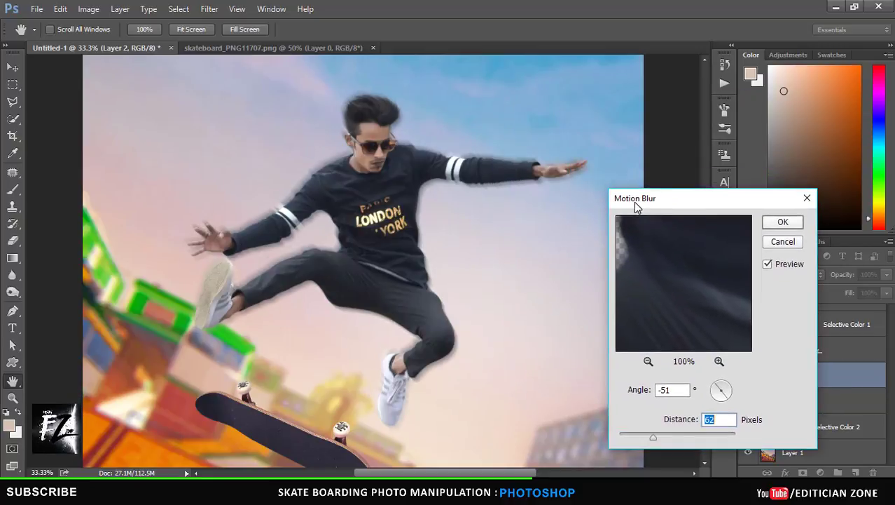
pyautogui.moveTo(728, 324); pyautogui.dragTo(724, 322)
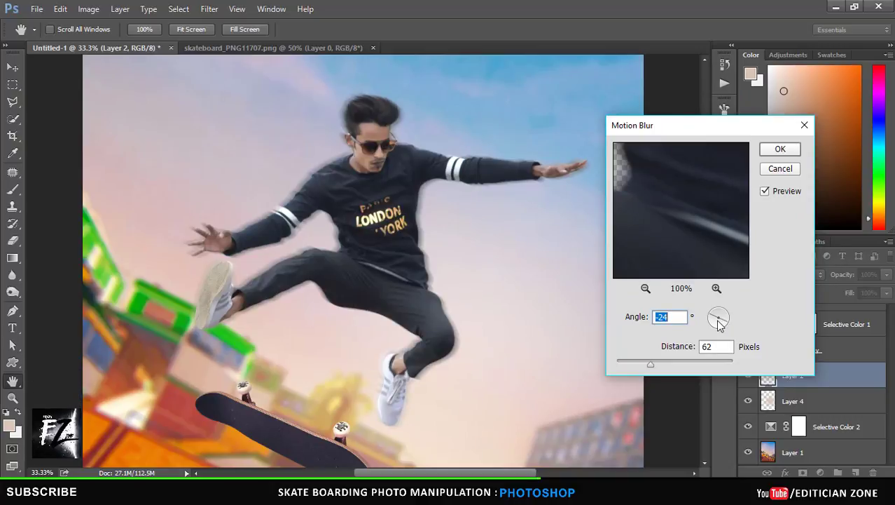
pyautogui.click(776, 149)
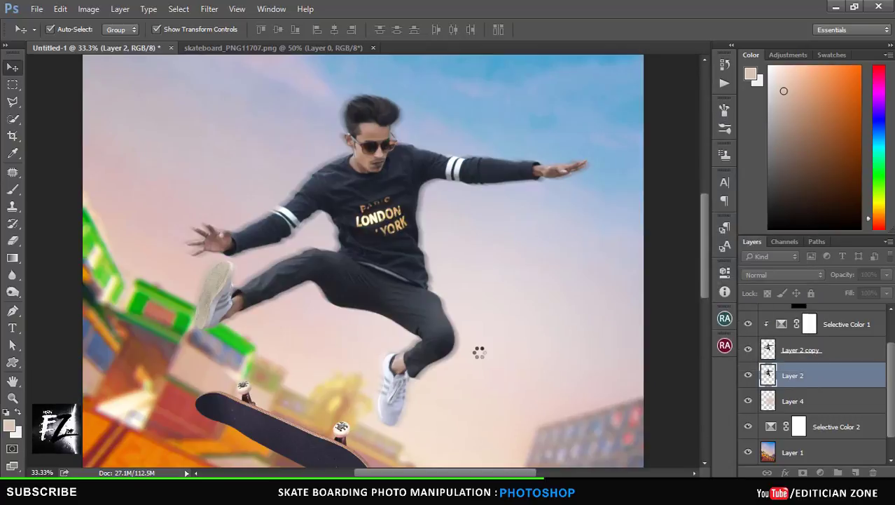
# Add a white mask to Layer 2 and set a smaller black brush at 61% opacity
pyautogui.click(803, 474)
pyautogui.hotkey('ctrl', 'z')
pyautogui.click(803, 473)
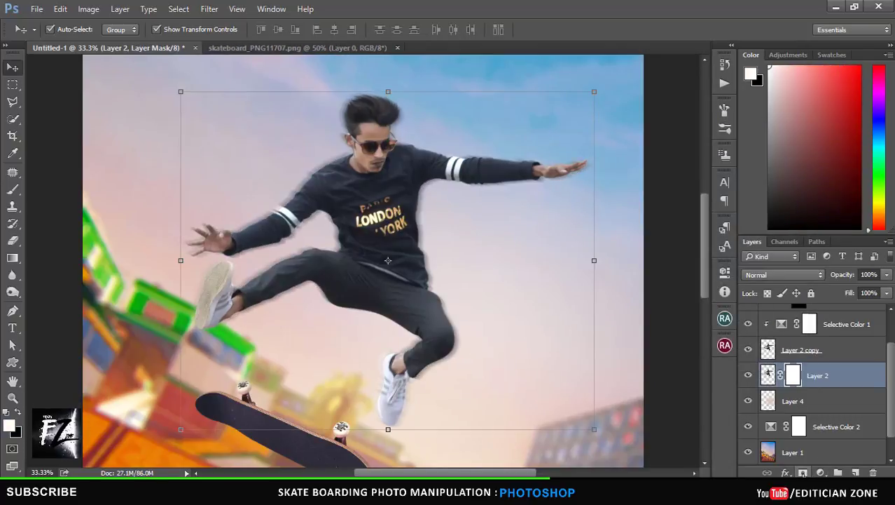
pyautogui.press('x')
pyautogui.press('b')
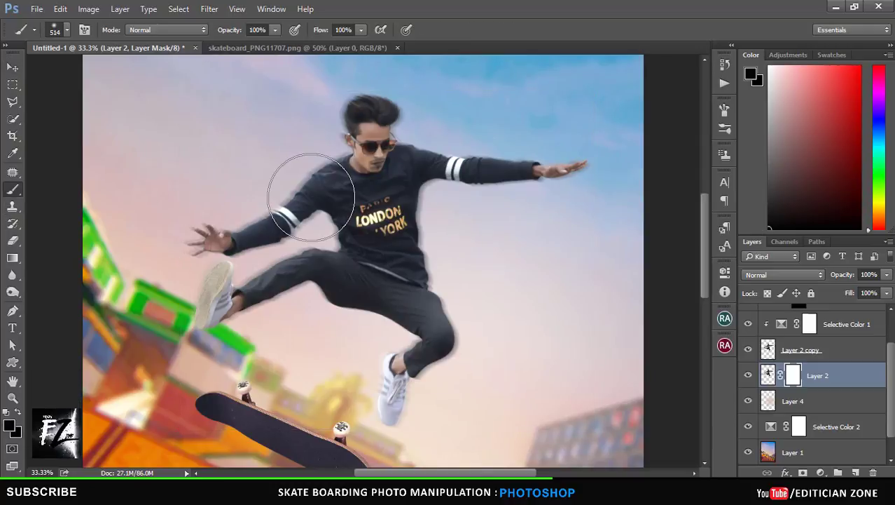
pyautogui.press('[')
pyautogui.press('[')
pyautogui.press('[')
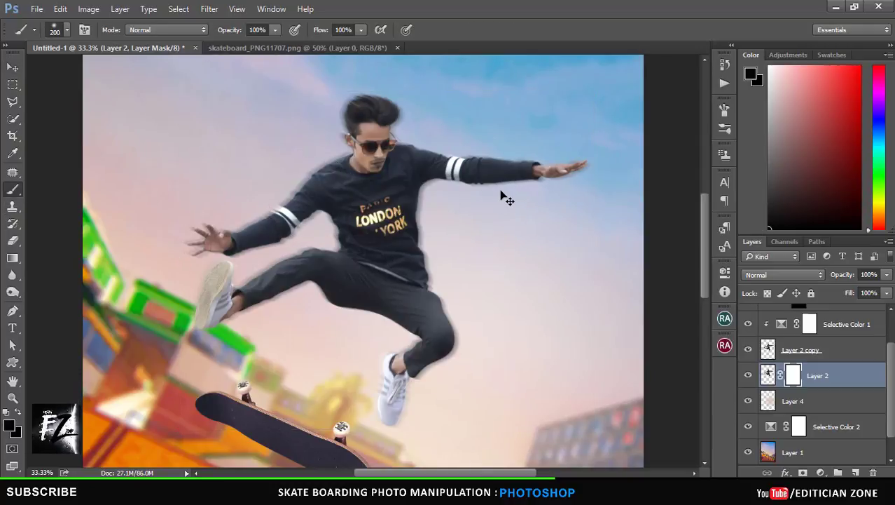
pyautogui.hotkey('ctrl', '+')
pyautogui.scroll(-1, 671, 153)
pyautogui.press('[')
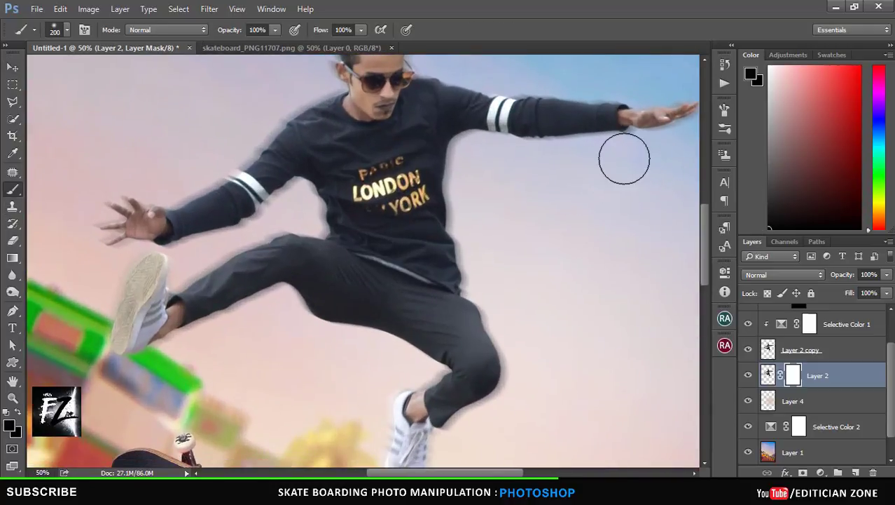
pyautogui.click(275, 30)
pyautogui.click(611, 160)
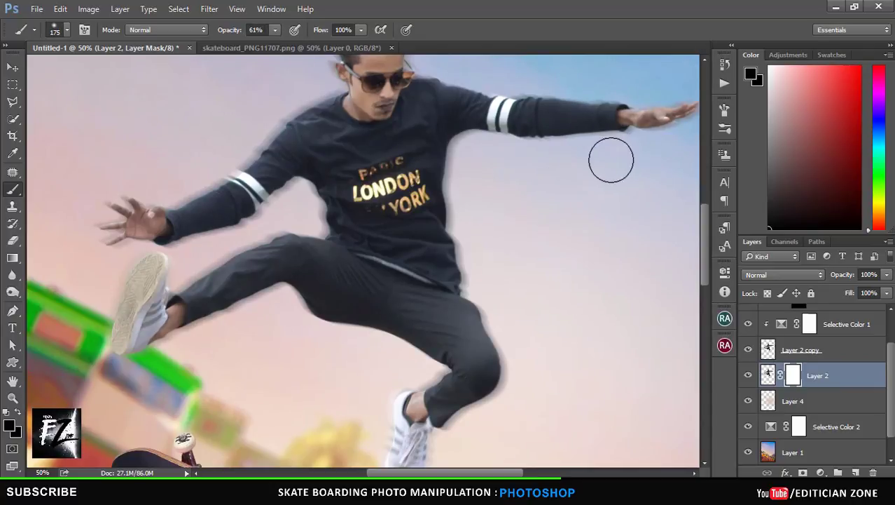
# Mask the blur off the man's arm, torso, legs, hair and face, then duplicate Layer 3 twice
pyautogui.moveTo(496, 151)
pyautogui.mouseDown()
pyautogui.moveTo(473, 155)
pyautogui.moveTo(479, 263)
pyautogui.mouseUp()
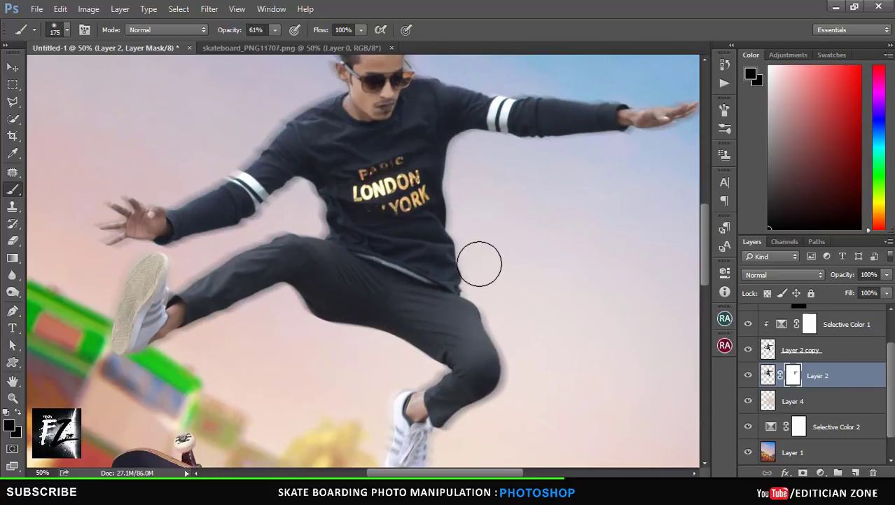
pyautogui.moveTo(461, 175)
pyautogui.mouseDown()
pyautogui.moveTo(464, 296)
pyautogui.moveTo(524, 358)
pyautogui.moveTo(516, 340)
pyautogui.mouseUp()
pyautogui.moveTo(496, 403); pyautogui.dragTo(473, 420)
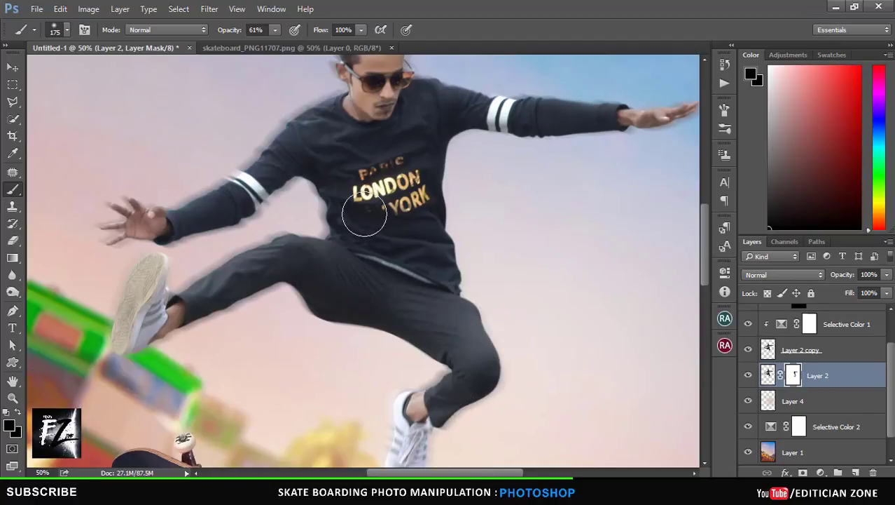
pyautogui.scroll(3, 409, 184)
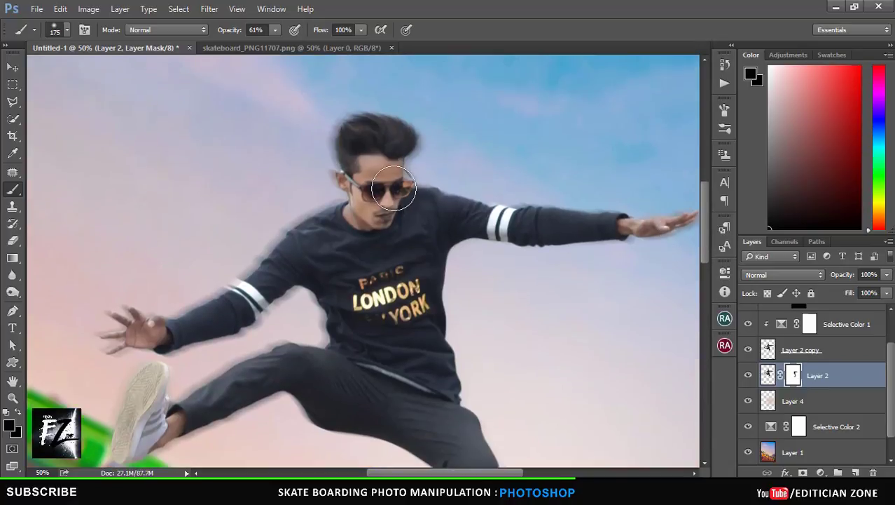
pyautogui.moveTo(393, 157)
pyautogui.mouseDown()
pyautogui.moveTo(370, 129)
pyautogui.moveTo(350, 150)
pyautogui.moveTo(353, 189)
pyautogui.mouseUp()
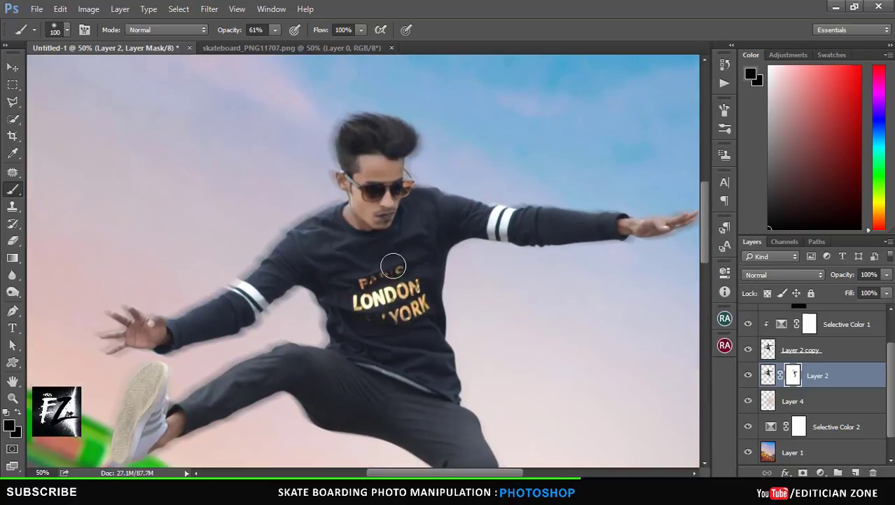
pyautogui.hotkey('ctrl', '-')
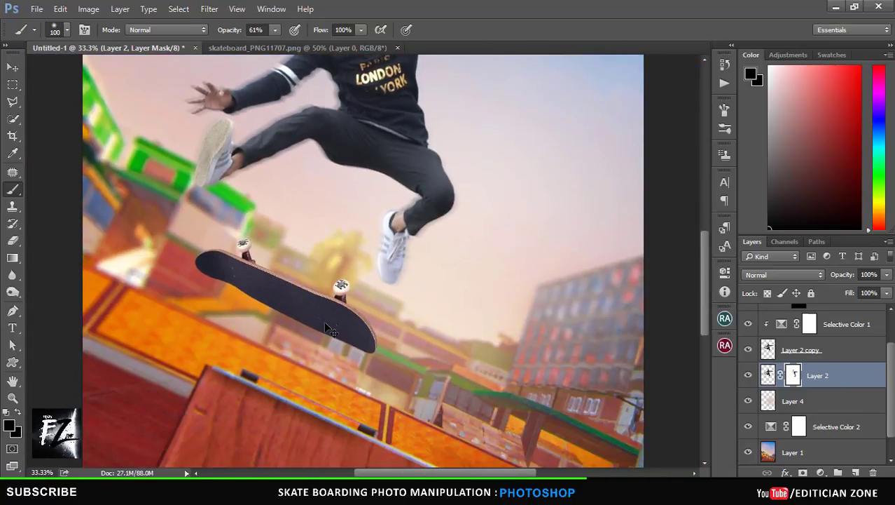
pyautogui.hotkey('ctrl', 'j')
pyautogui.hotkey('ctrl', 'j')
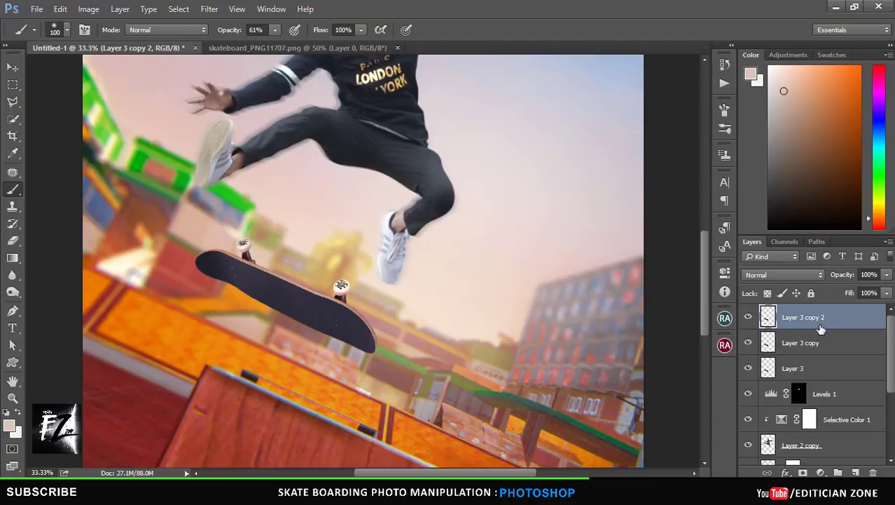
# Apply a Motion Blur of -67° angle and 131 pixels to the original Layer 3
pyautogui.click(806, 369)
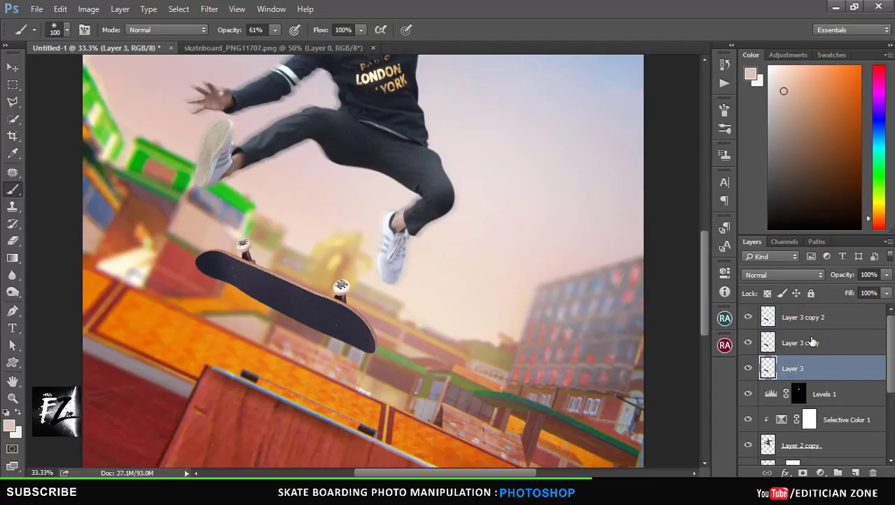
pyautogui.click(803, 343)
pyautogui.click(748, 343)
pyautogui.click(749, 342)
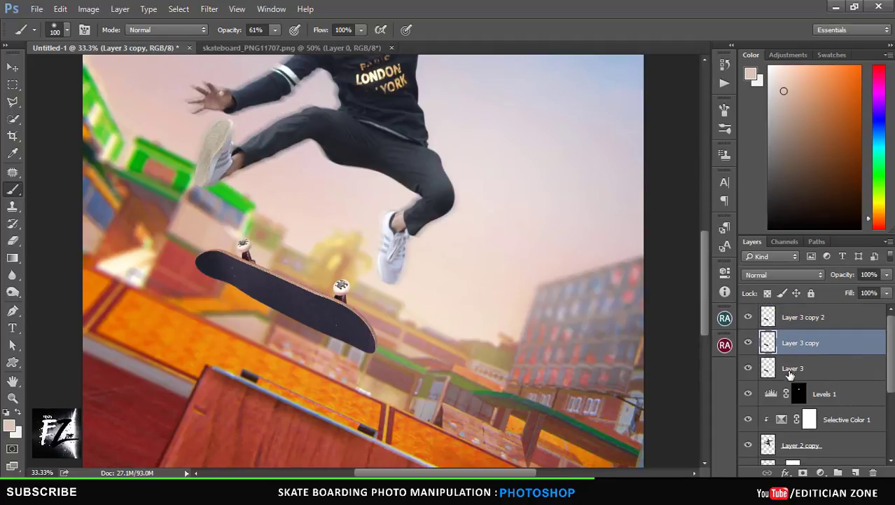
pyautogui.click(806, 368)
pyautogui.click(212, 9)
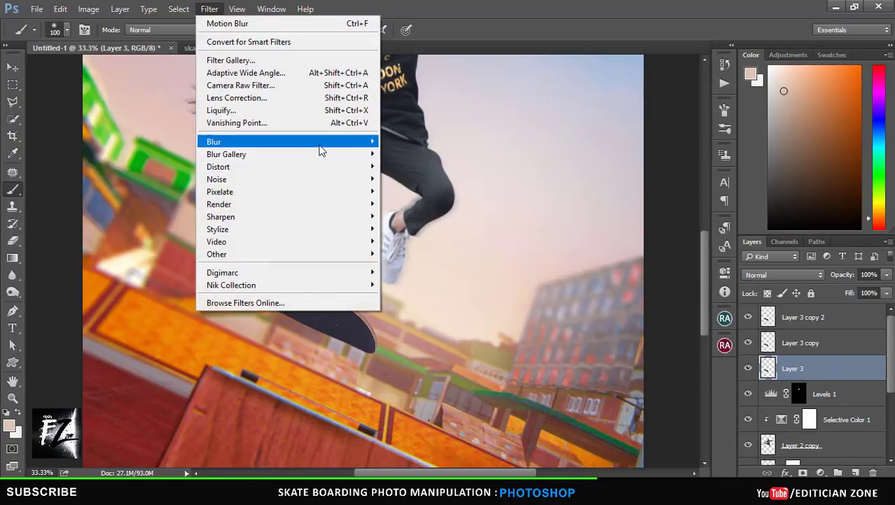
pyautogui.moveTo(287, 142)
pyautogui.click(414, 216)
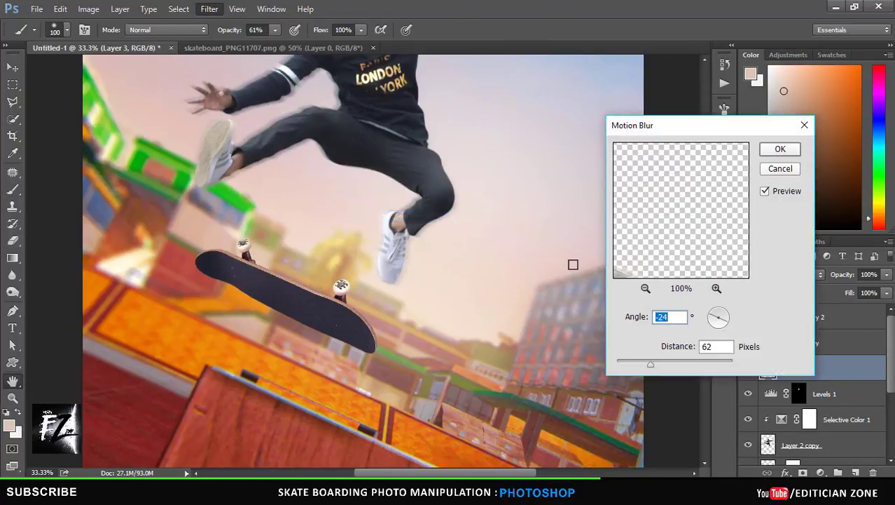
pyautogui.click(724, 331)
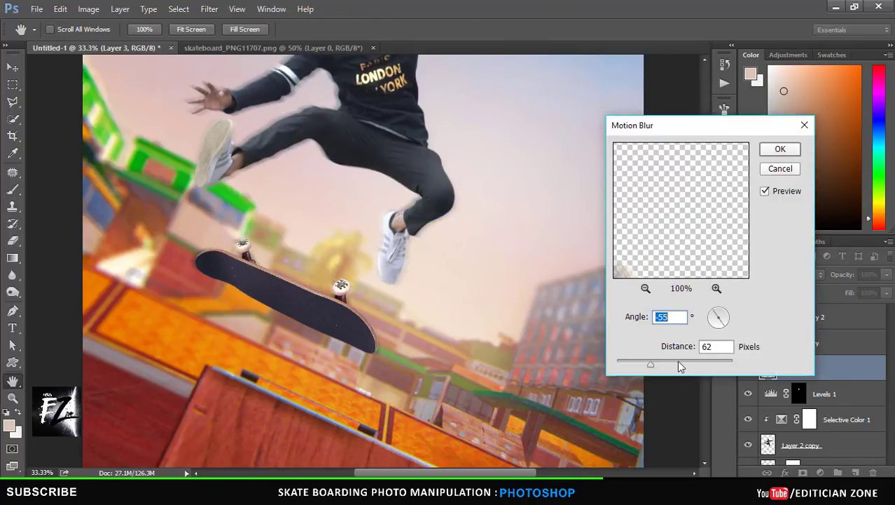
pyautogui.moveTo(651, 364); pyautogui.dragTo(668, 363)
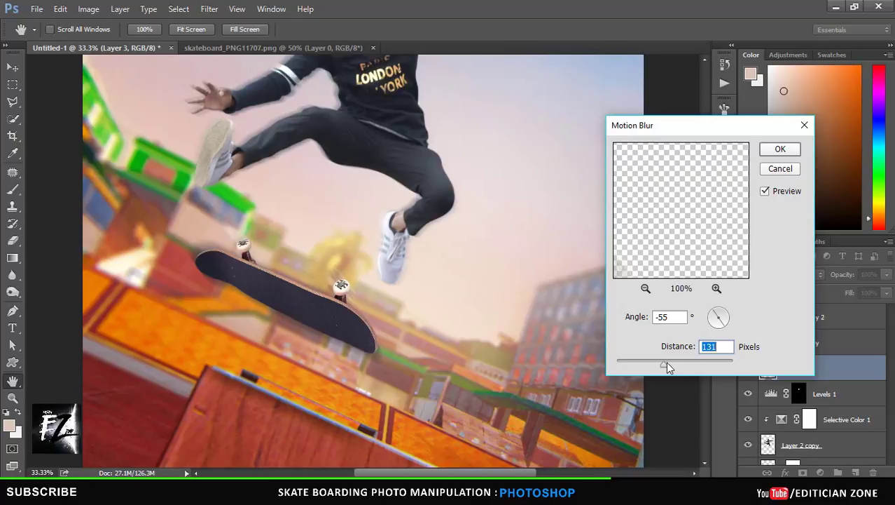
pyautogui.click(720, 331)
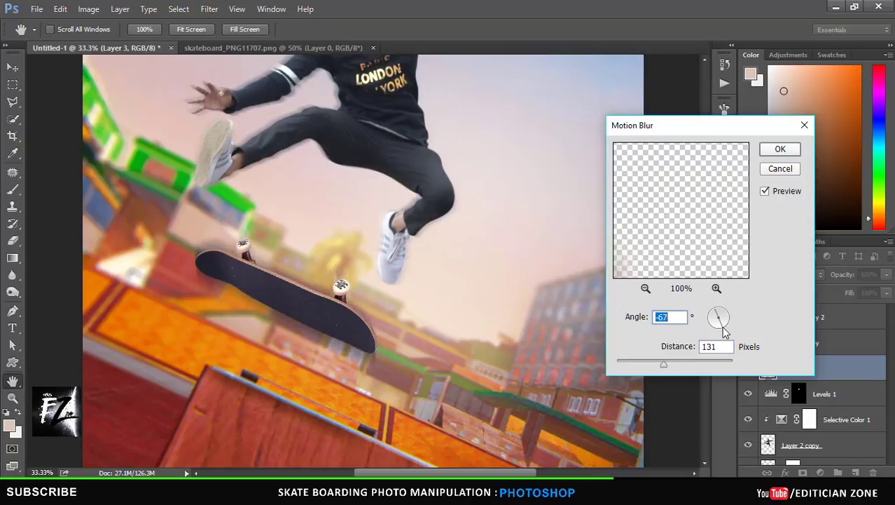
pyautogui.click(724, 332)
pyautogui.click(780, 150)
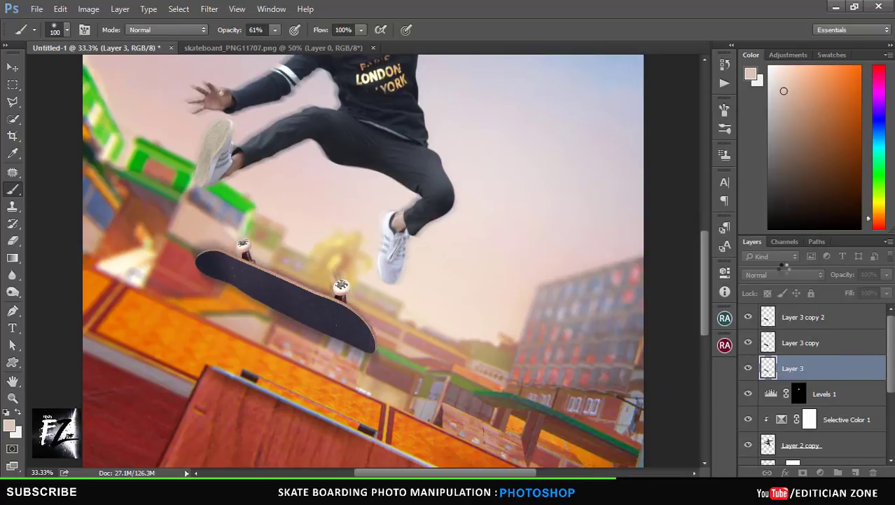
# Apply a Motion Blur of -67° and 47 pixels to Layer 3 copy 2
pyautogui.click(804, 316)
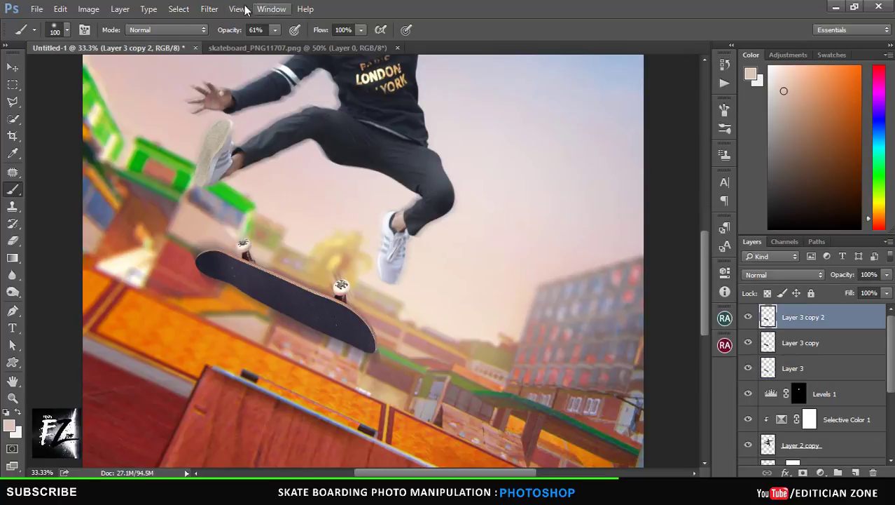
pyautogui.click(210, 8)
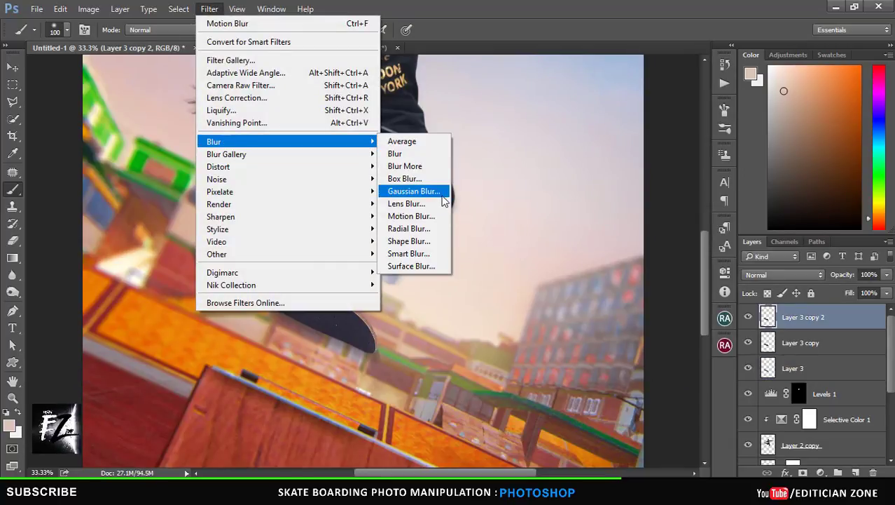
pyautogui.click(448, 216)
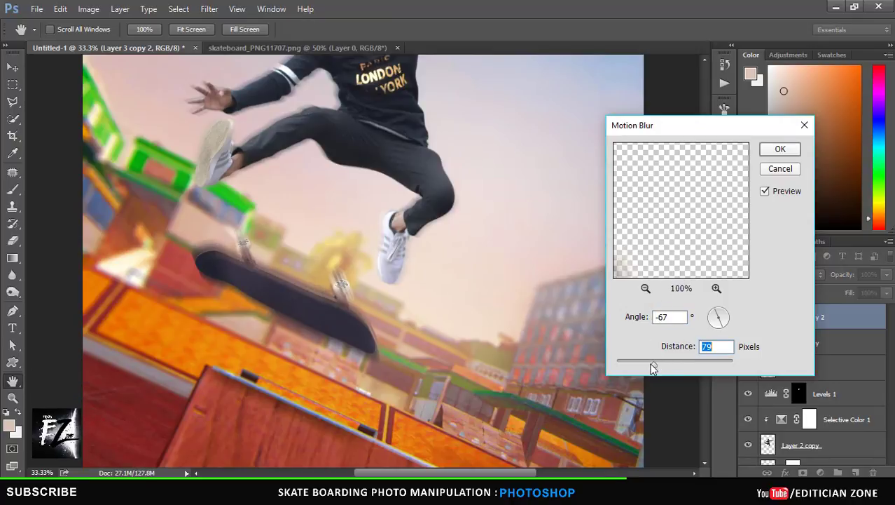
pyautogui.moveTo(648, 365); pyautogui.dragTo(643, 364)
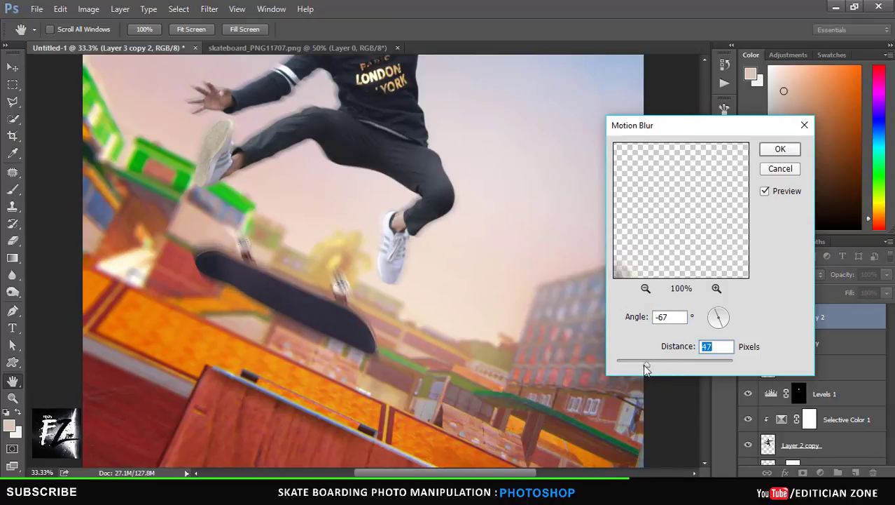
pyautogui.click(780, 149)
# Give Layer 3 copy 2 a black mask and set up a low-opacity white brush
pyautogui.press('b')
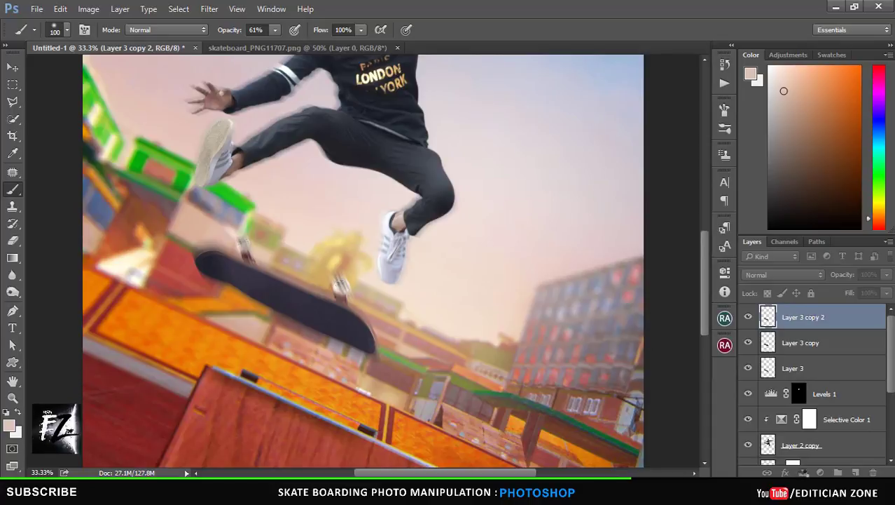
pyautogui.keyDown('alt'); pyautogui.click(803, 472); pyautogui.keyUp('alt')
pyautogui.press('d')
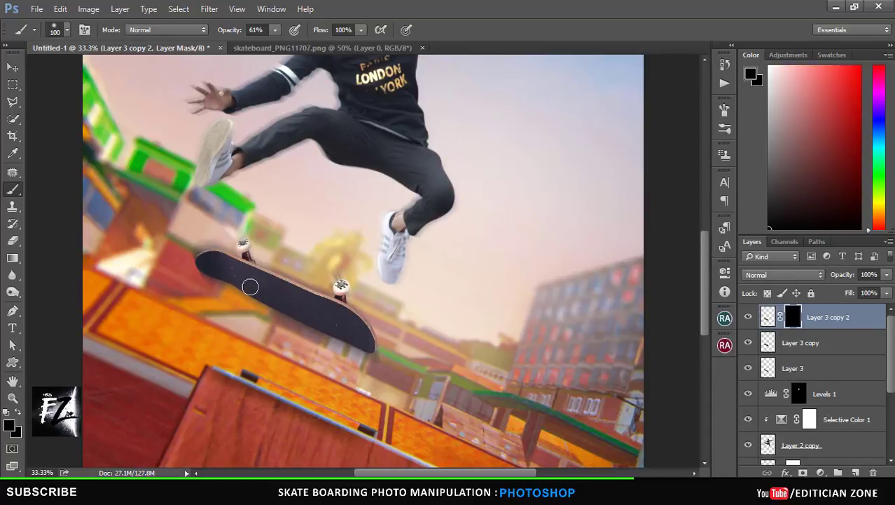
pyautogui.hotkey('ctrl', '+')
pyautogui.moveTo(474, 474); pyautogui.dragTo(449, 474)
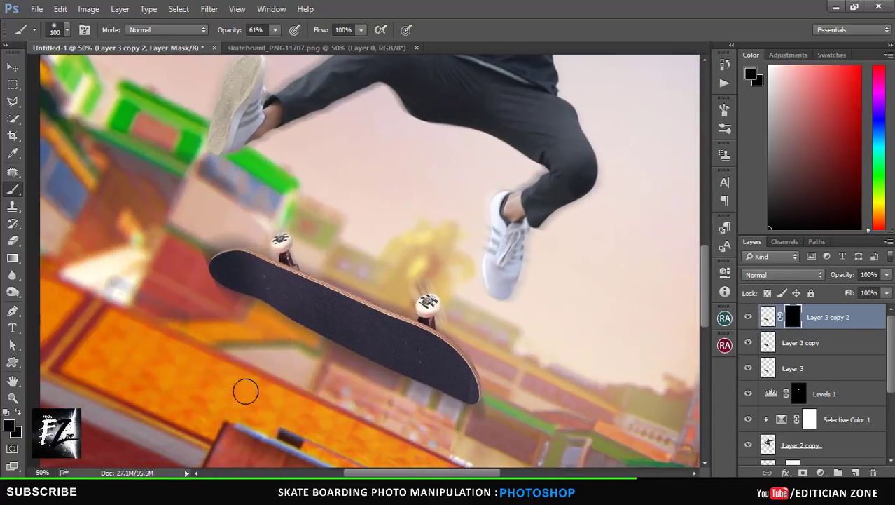
pyautogui.press('2')
pyautogui.press('2')
pyautogui.click(779, 82)
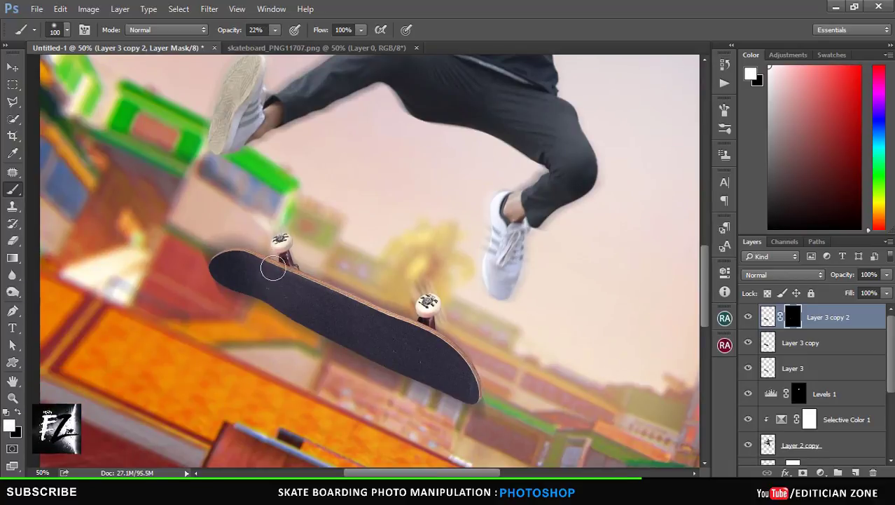
pyautogui.click(275, 29)
# Paint soft white strokes along the board's top and lower edges to reveal the blur
pyautogui.moveTo(364, 340)
pyautogui.mouseDown()
pyautogui.moveTo(373, 310)
pyautogui.moveTo(229, 262)
pyautogui.mouseUp()
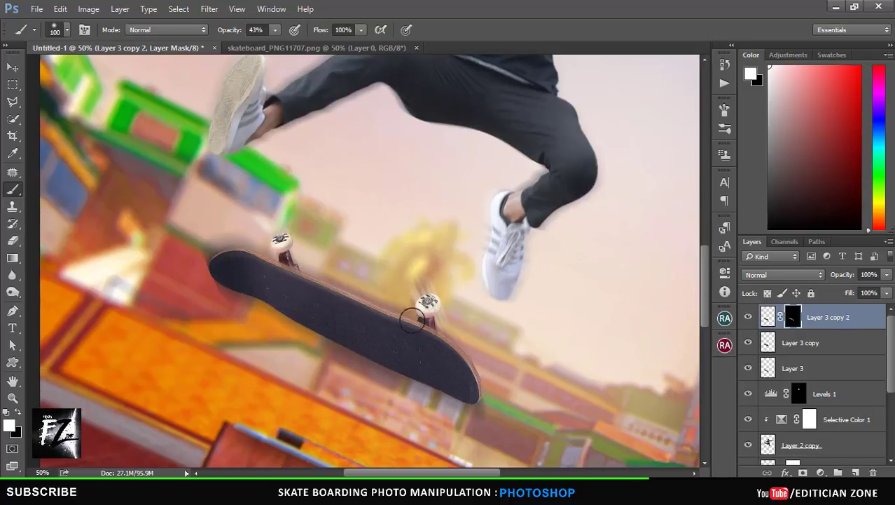
pyautogui.moveTo(228, 262); pyautogui.dragTo(475, 405)
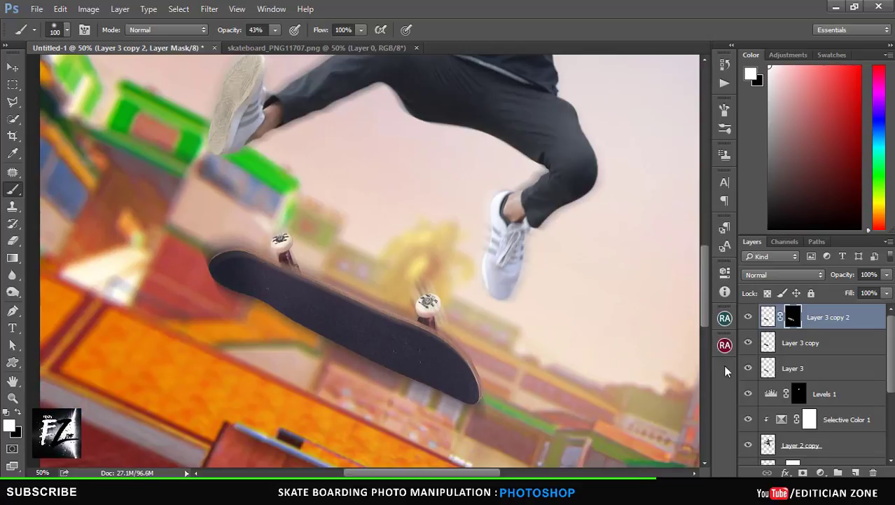
pyautogui.click(801, 343)
pyautogui.click(12, 291)
# Dodge the skateboard deck from tip to tail with a smaller Dodge brush
pyautogui.click(53, 291)
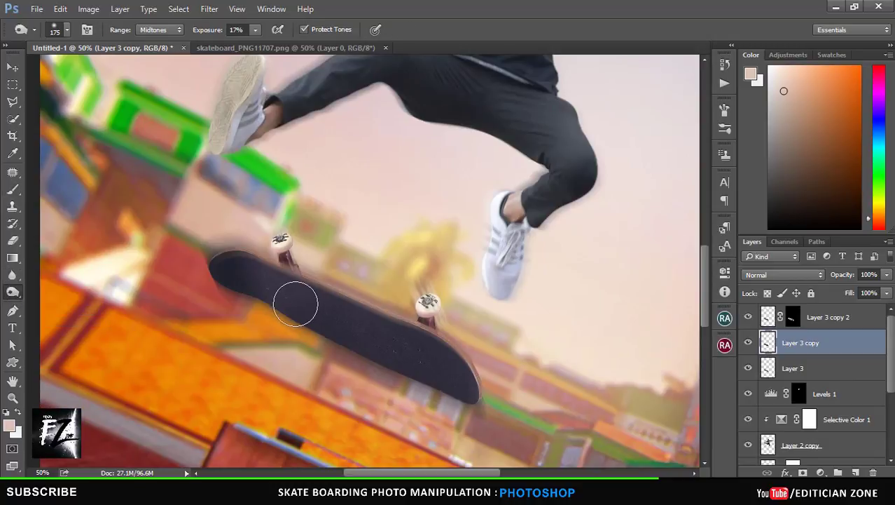
pyautogui.press('[')
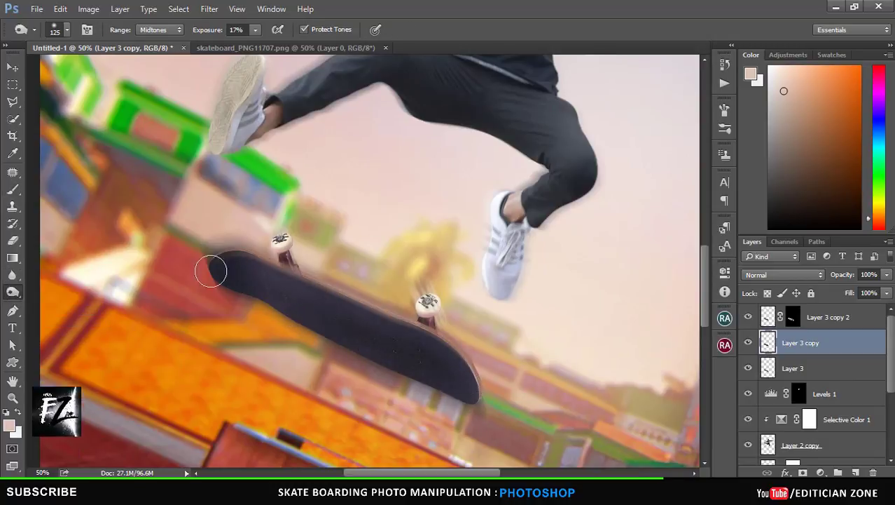
pyautogui.moveTo(215, 266); pyautogui.dragTo(447, 394)
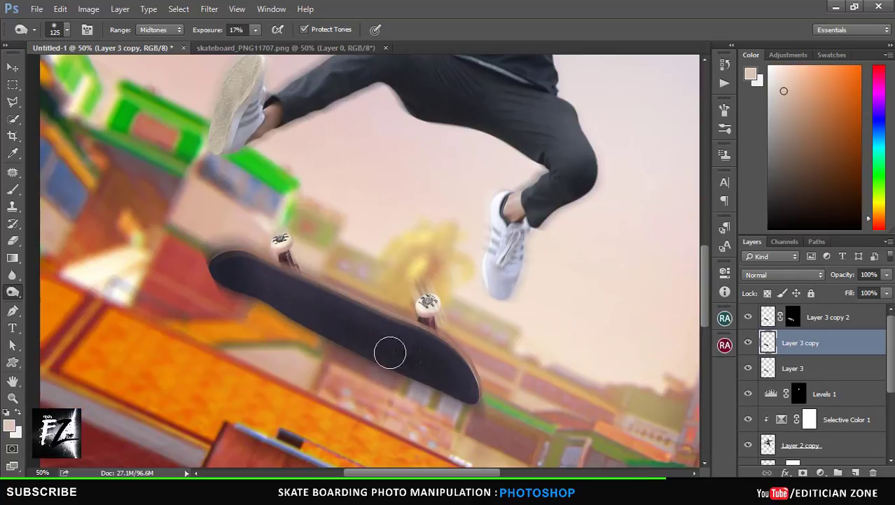
pyautogui.click(777, 320)
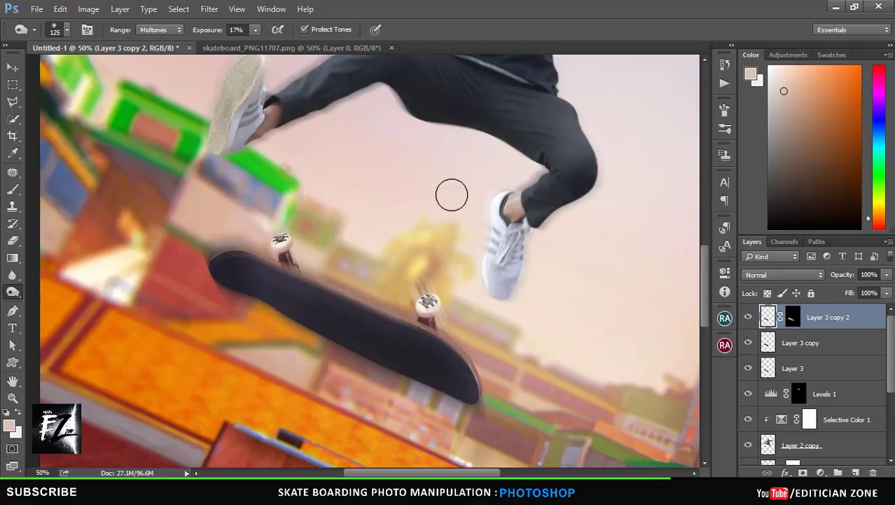
pyautogui.hotkey('ctrl', '-')
pyautogui.scroll(2, 703, 287)
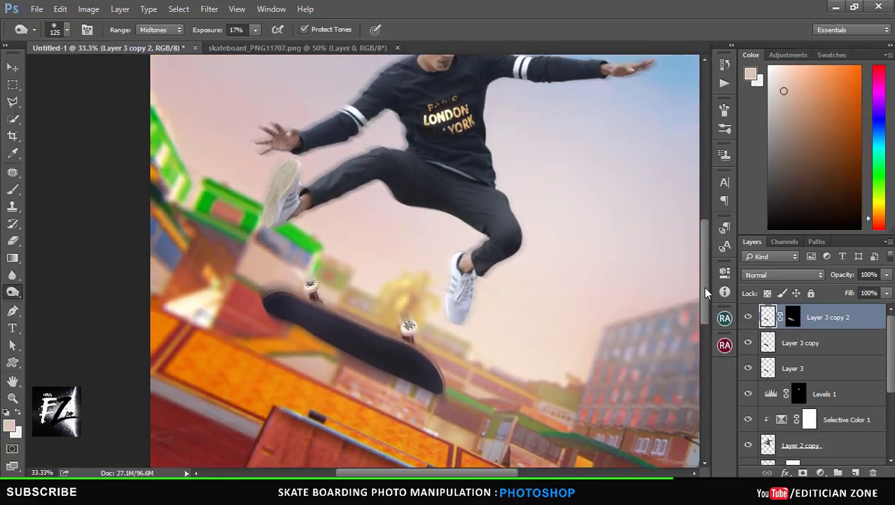
pyautogui.scroll(3, 704, 276)
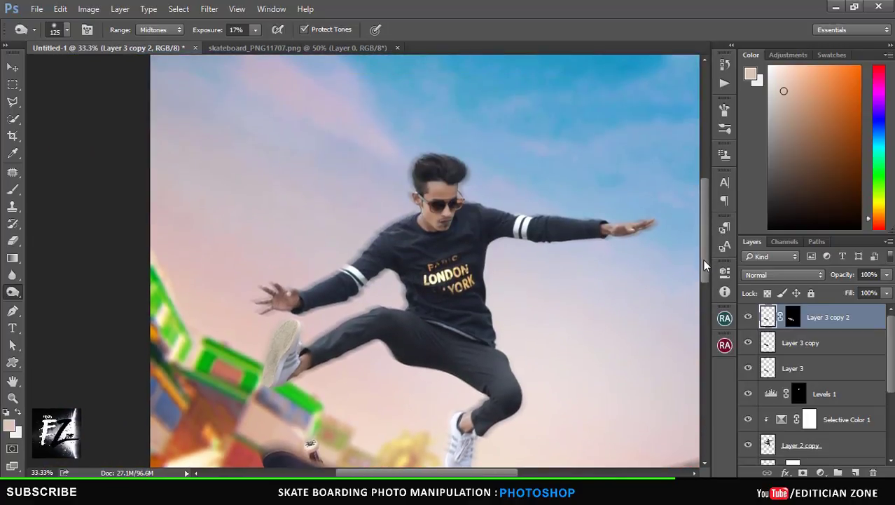
pyautogui.scroll(-1, 703, 259)
# Enlarge the Dodge brush and raise its midtone exposure to 65%
pyautogui.press(']')
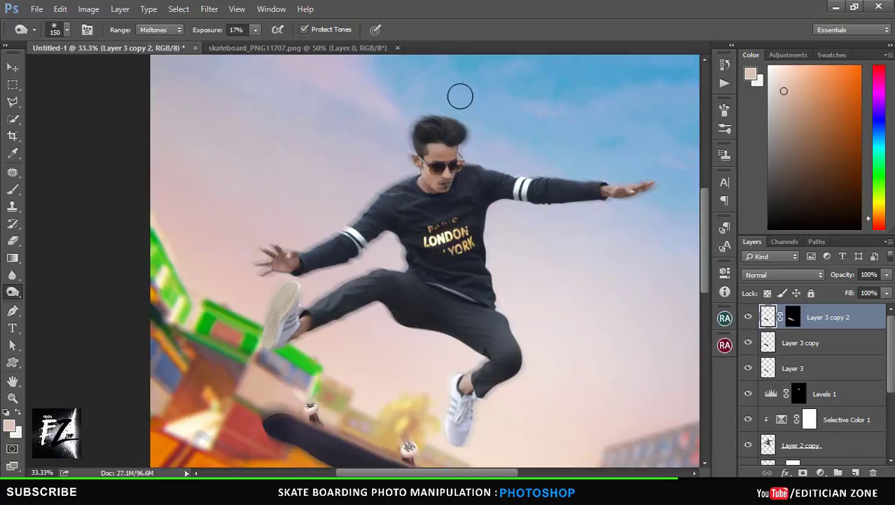
pyautogui.scroll(-2, 703, 280)
pyautogui.scroll(-1, 710, 290)
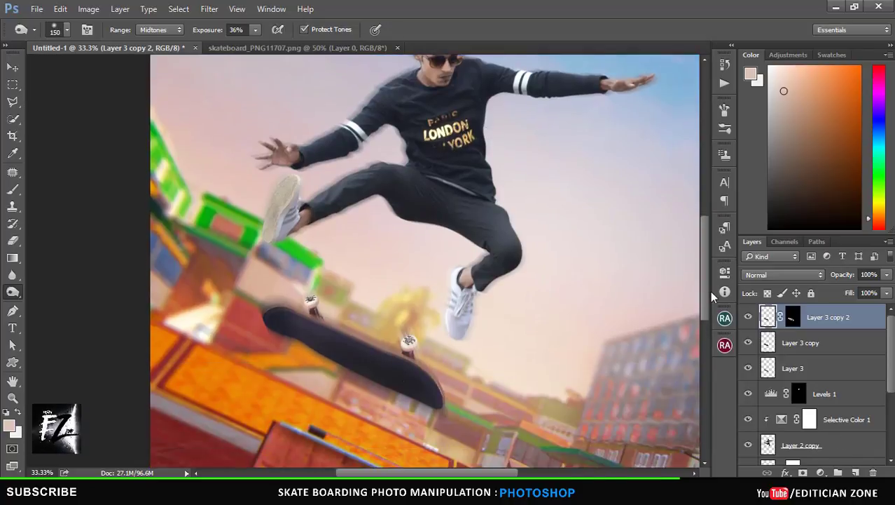
pyautogui.hotkey('alt', '[')
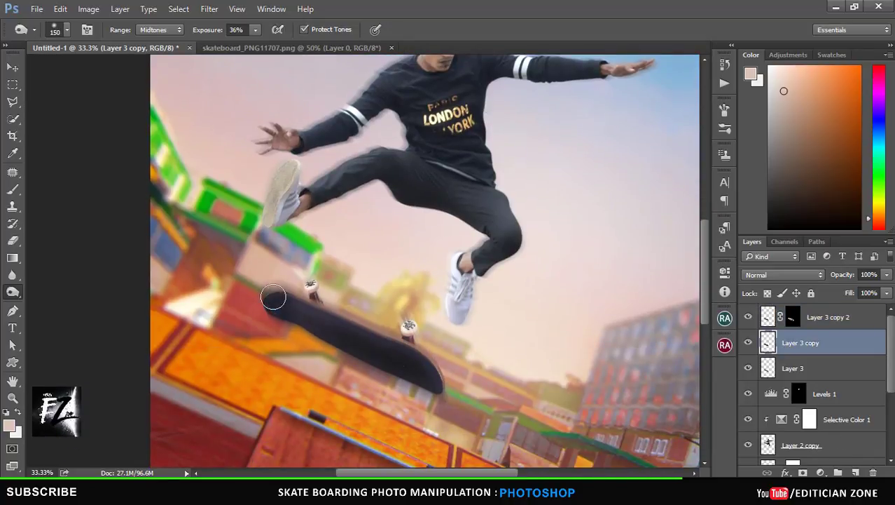
pyautogui.moveTo(255, 29); pyautogui.dragTo(269, 49)
pyautogui.click(382, 341)
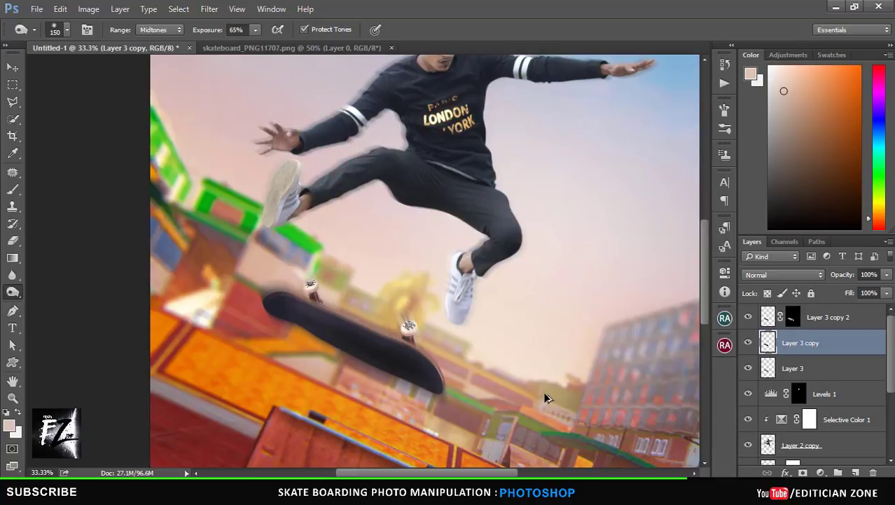
# Switch between the skateboard layers, then select the skater's layer with a larger Dodge brush
pyautogui.click(790, 319)
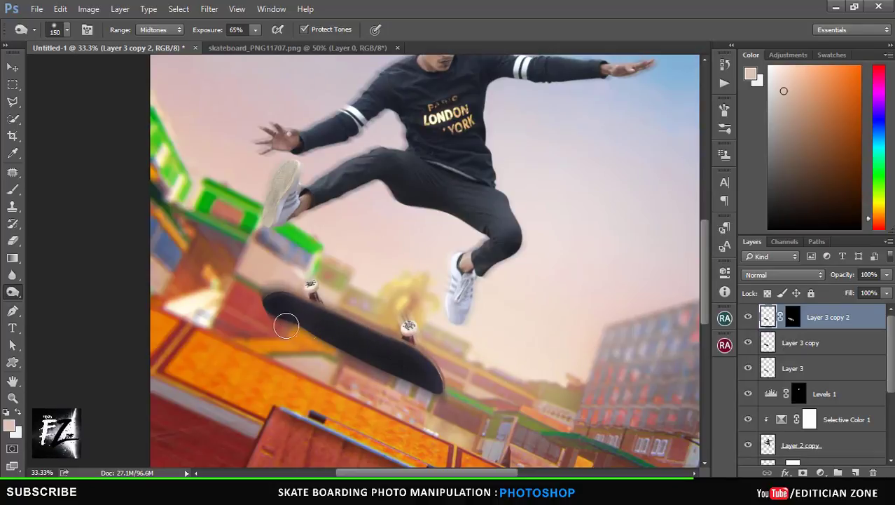
pyautogui.click(802, 365)
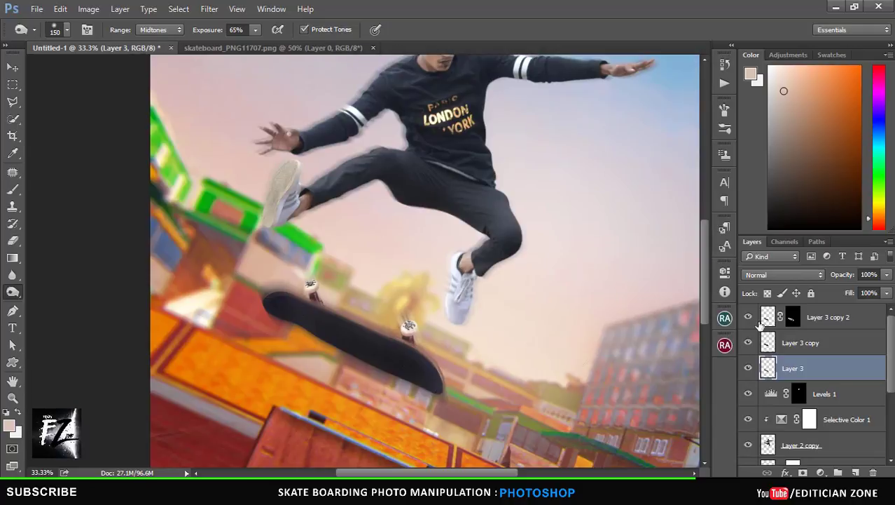
pyautogui.click(760, 322)
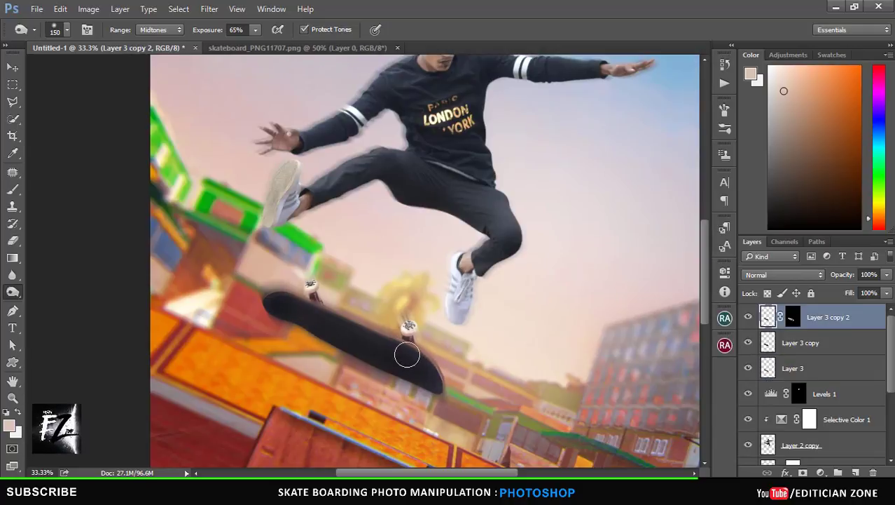
pyautogui.moveTo(704, 279); pyautogui.dragTo(705, 241)
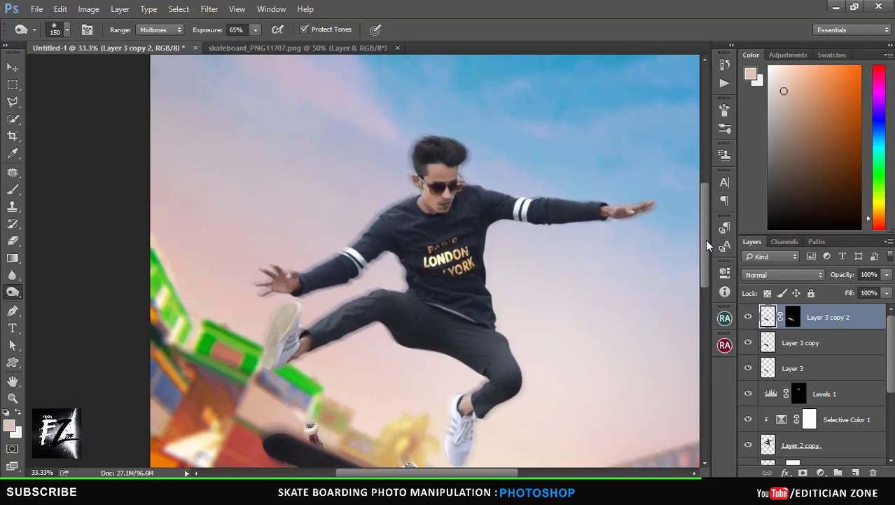
pyautogui.click(814, 449)
pyautogui.scroll(-1, 812, 421)
pyautogui.press(']')
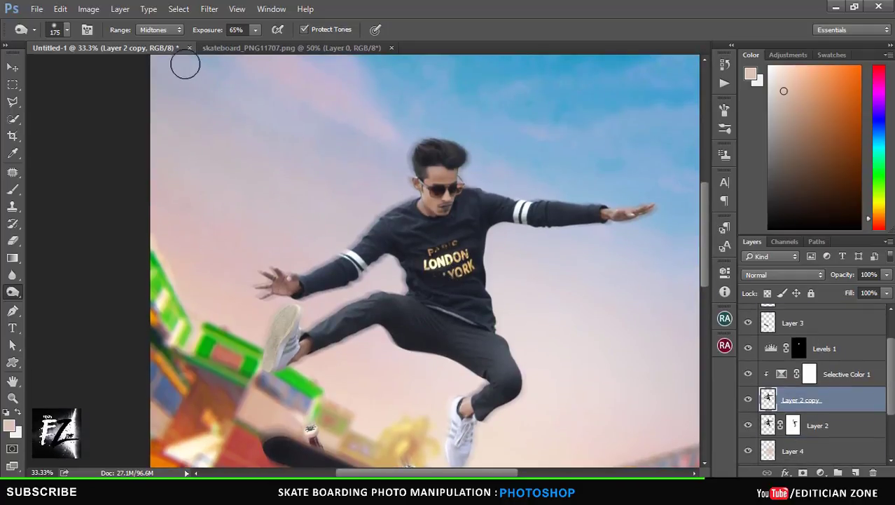
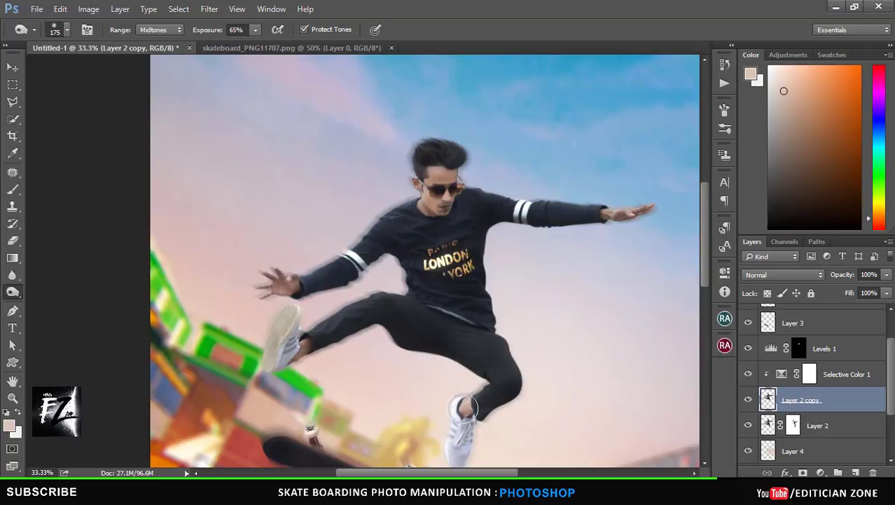
# Dodge the shirt's chest, shoulder and upper sleeve with a 175–200 px brush
pyautogui.rightClick(13, 293)
pyautogui.click(42, 288)
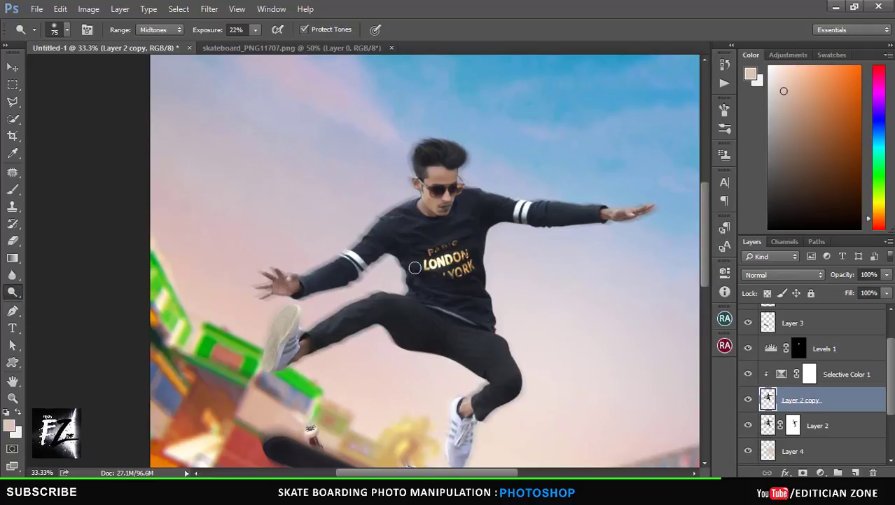
pyautogui.press('[')
pyautogui.press('[')
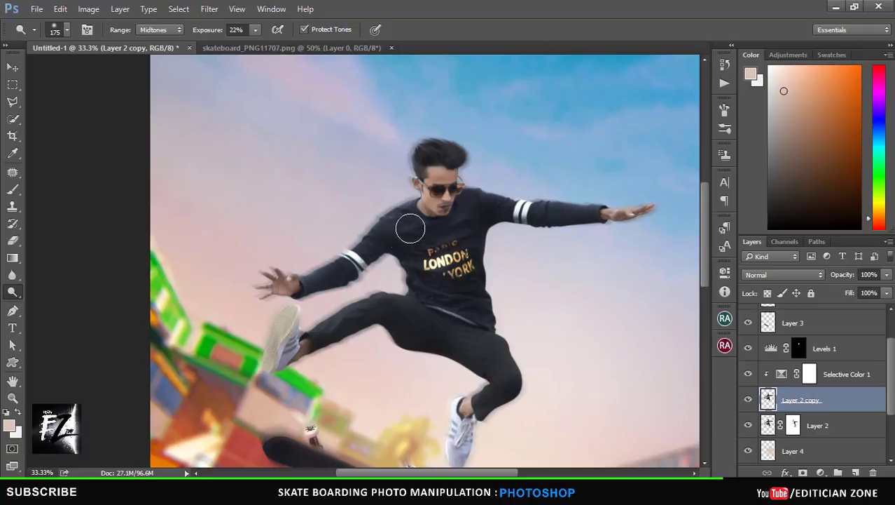
pyautogui.moveTo(423, 262)
pyautogui.mouseDown()
pyautogui.moveTo(465, 200)
pyautogui.moveTo(444, 225)
pyautogui.moveTo(408, 220)
pyautogui.mouseUp()
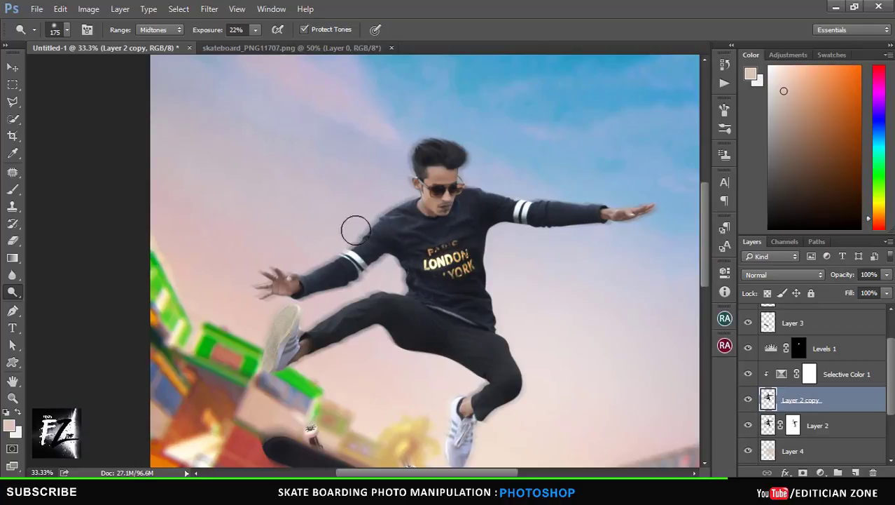
pyautogui.press(']')
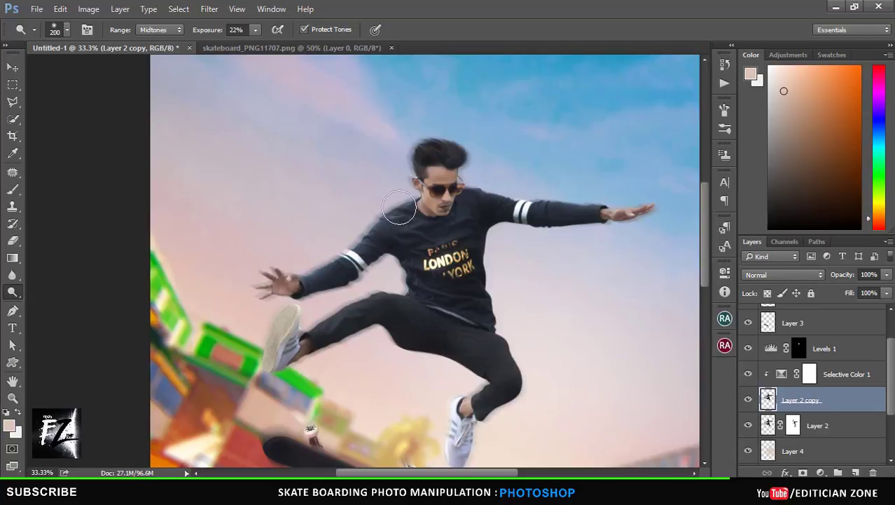
pyautogui.moveTo(326, 272)
pyautogui.mouseDown()
pyautogui.moveTo(374, 276)
pyautogui.moveTo(450, 326)
pyautogui.moveTo(397, 305)
pyautogui.mouseUp()
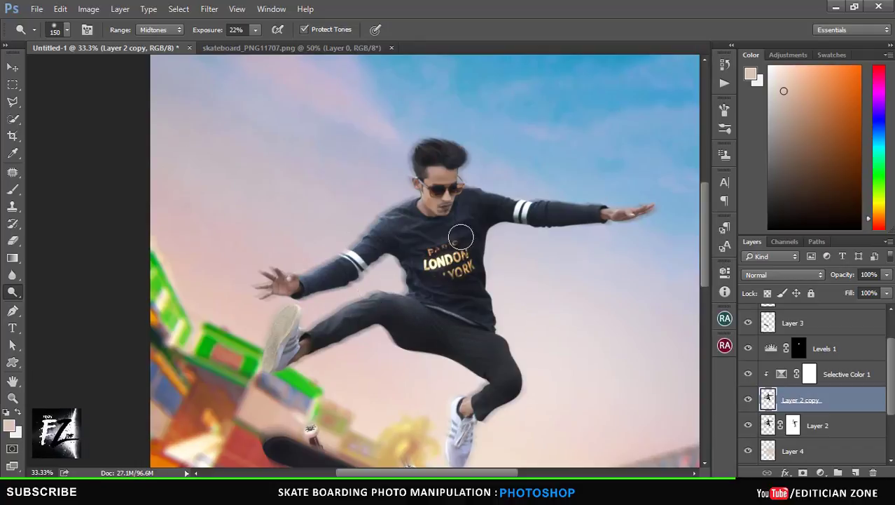
# Dodge the trousers, outstretched arm's sleeve and left sneaker, then zoom out to 12.5%
pyautogui.moveTo(463, 319)
pyautogui.mouseDown()
pyautogui.moveTo(424, 305)
pyautogui.moveTo(420, 314)
pyautogui.moveTo(457, 331)
pyautogui.moveTo(487, 380)
pyautogui.moveTo(462, 397)
pyautogui.moveTo(499, 368)
pyautogui.mouseUp()
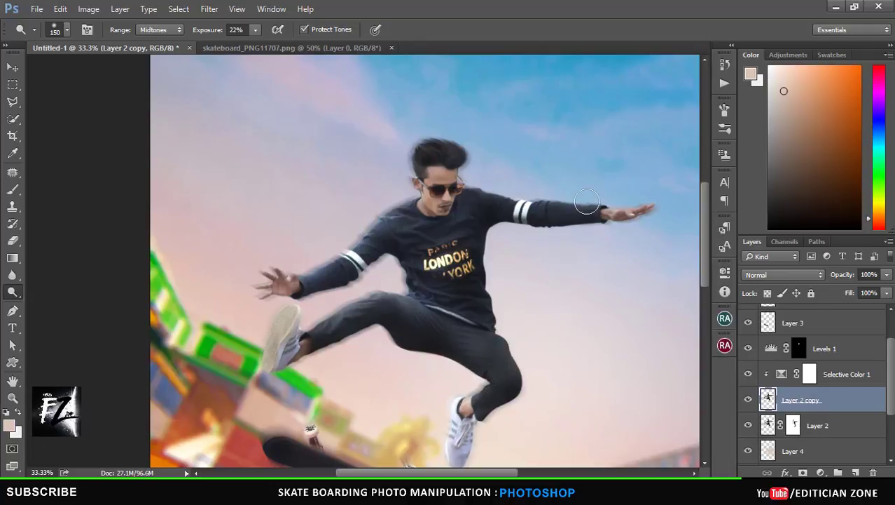
pyautogui.moveTo(574, 200)
pyautogui.mouseDown()
pyautogui.moveTo(584, 201)
pyautogui.moveTo(518, 195)
pyautogui.mouseUp()
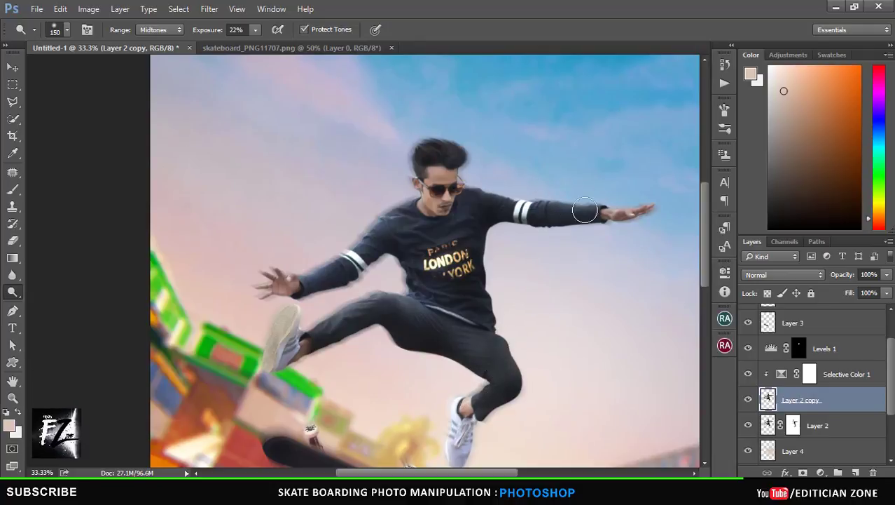
pyautogui.scroll(-2, 469, 202)
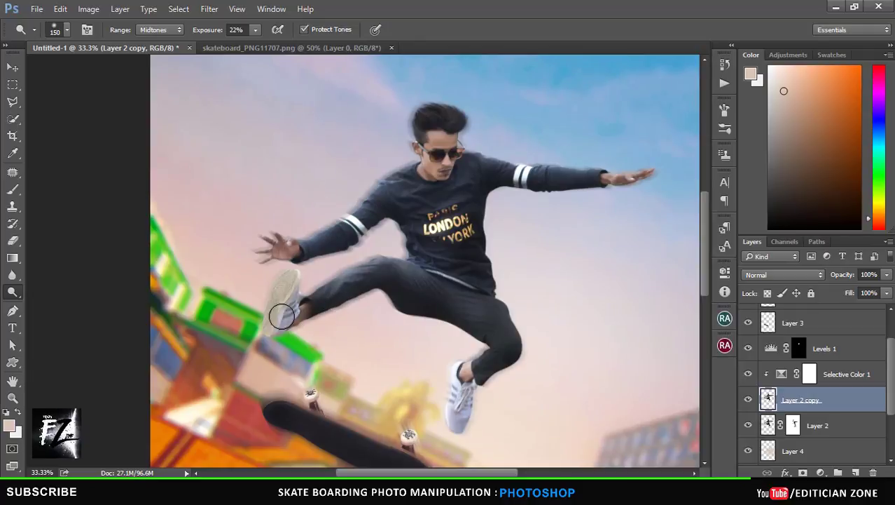
pyautogui.moveTo(282, 316); pyautogui.dragTo(276, 286)
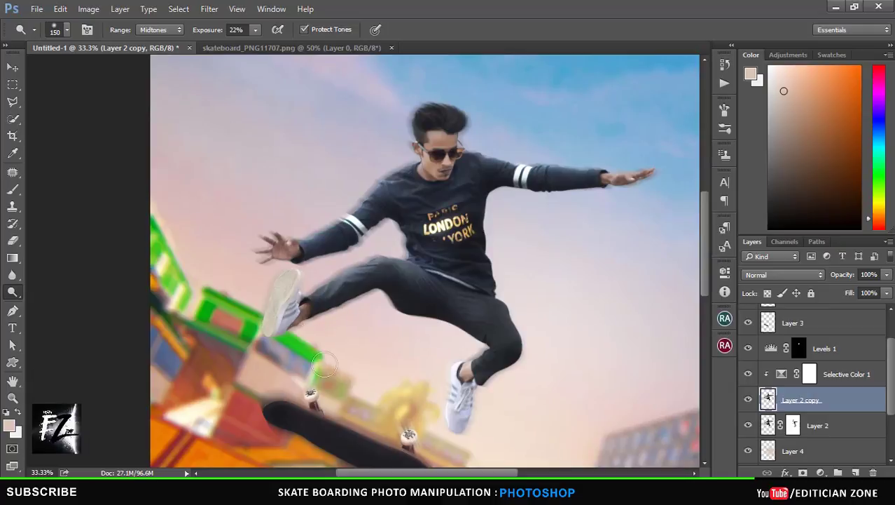
pyautogui.hotkey('ctrl', '-')
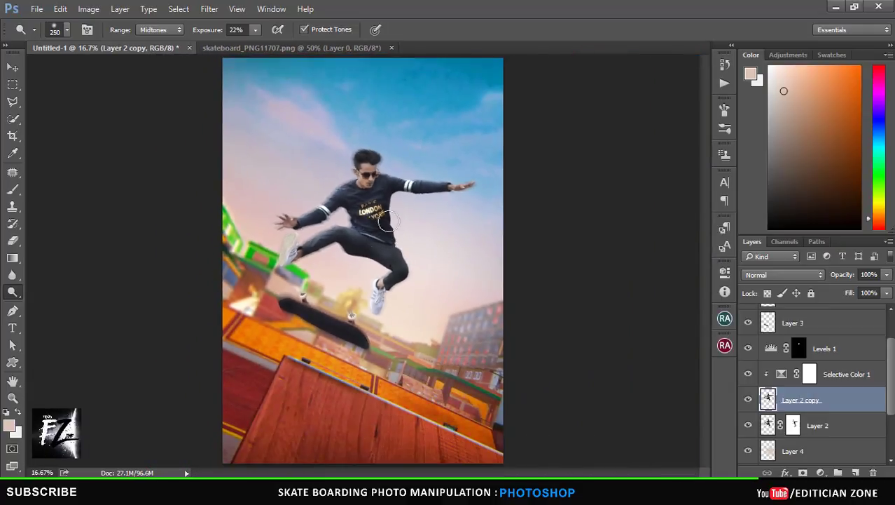
pyautogui.press('[')
pyautogui.press('[')
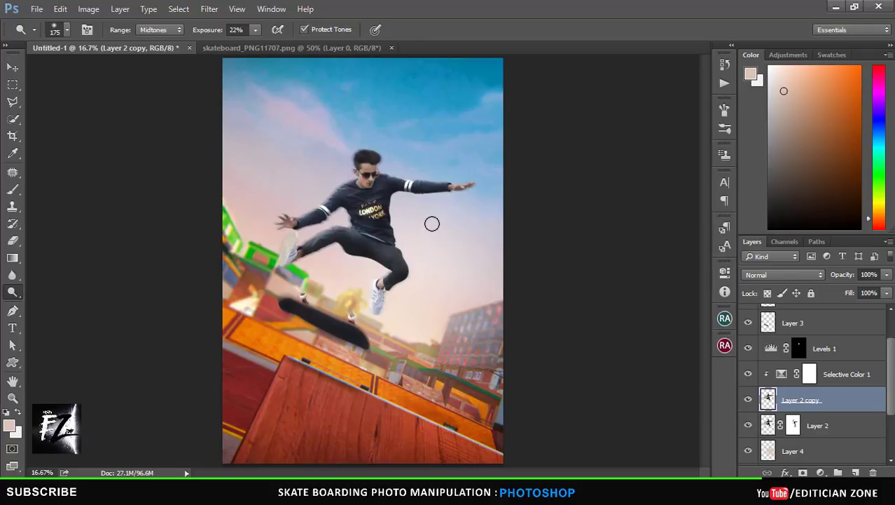
pyautogui.hotkey('ctrl', '-')
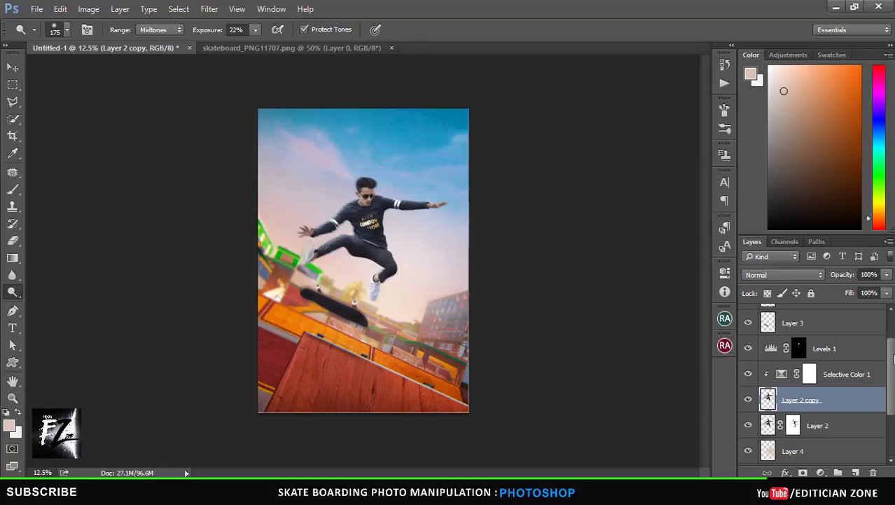
pyautogui.moveTo(892, 357); pyautogui.dragTo(892, 400)
# Add a Selective Color layer above Selective Color 2 and rebalance the Reds' cyan and magenta
pyautogui.click(799, 401)
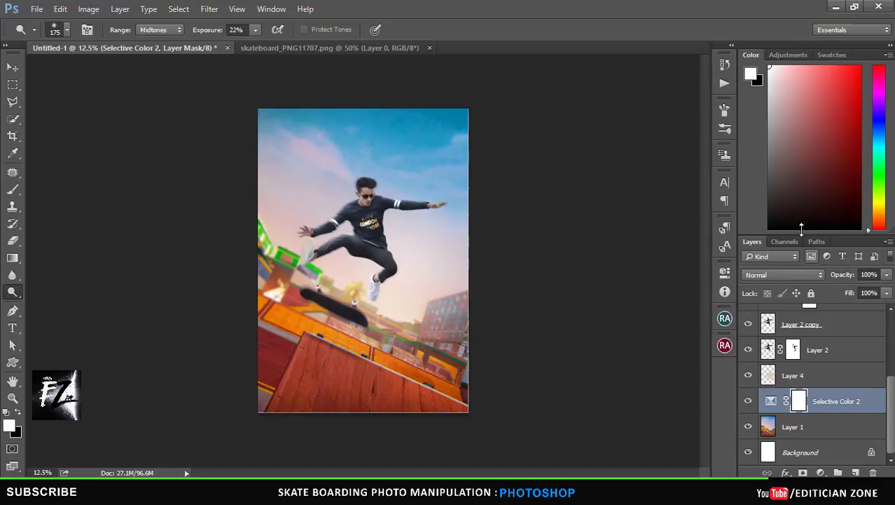
pyautogui.click(802, 54)
pyautogui.click(822, 117)
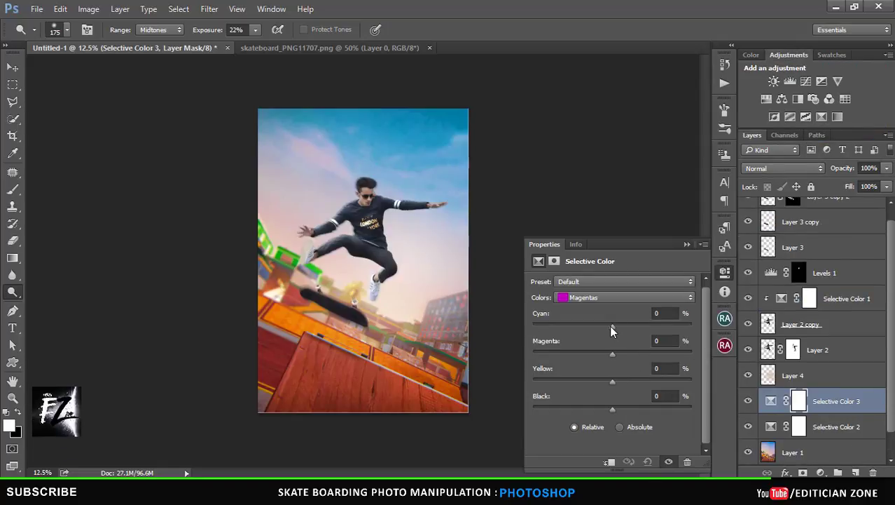
pyautogui.click(623, 297)
pyautogui.click(602, 300)
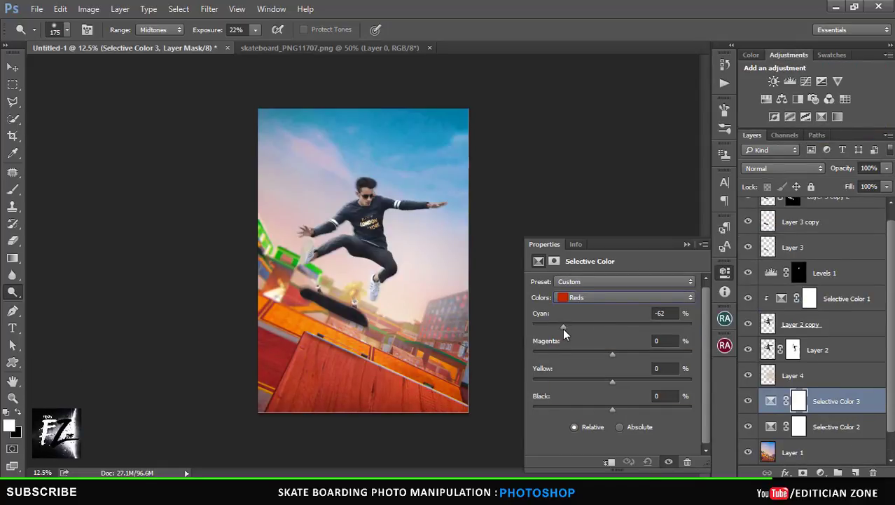
pyautogui.moveTo(563, 328)
pyautogui.mouseDown()
pyautogui.moveTo(599, 325)
pyautogui.moveTo(639, 355)
pyautogui.moveTo(613, 359)
pyautogui.moveTo(623, 384)
pyautogui.mouseUp()
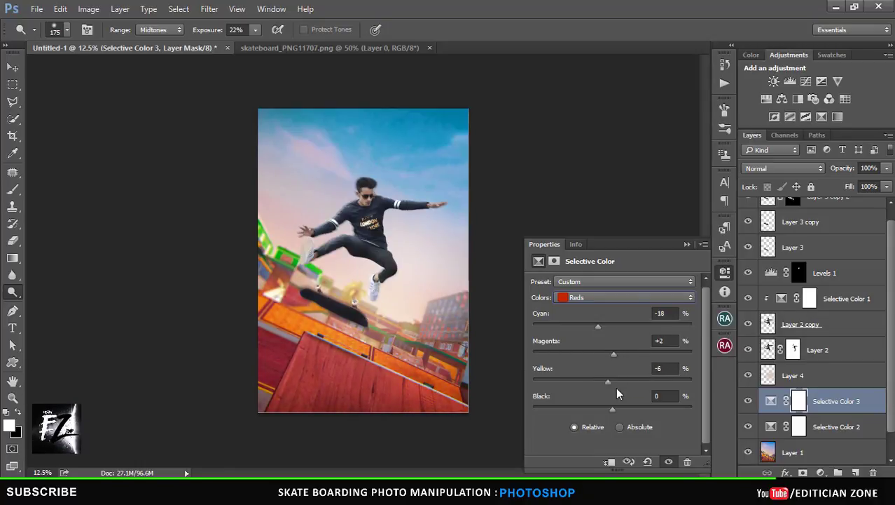
# Adjust the Yellows, then set the Cyans range to Cyan +100 and Black −2
pyautogui.click(589, 296)
pyautogui.click(592, 316)
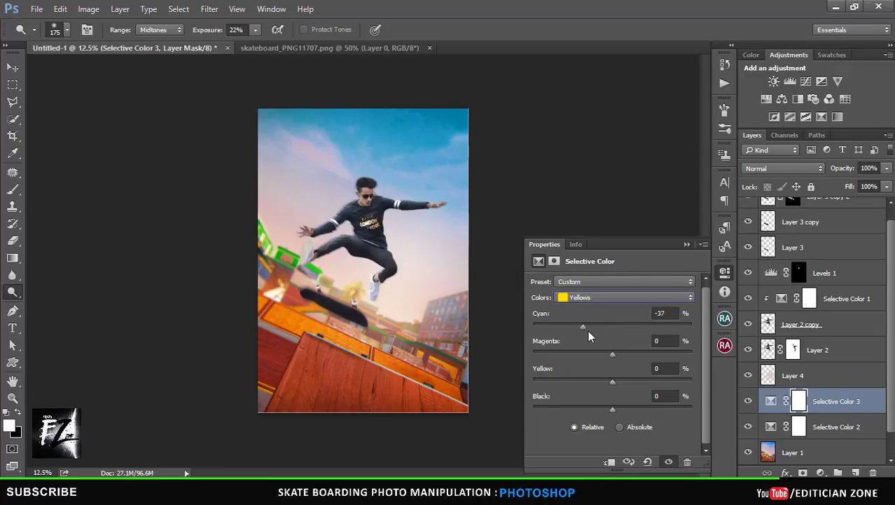
pyautogui.moveTo(613, 354); pyautogui.dragTo(617, 354)
pyautogui.click(592, 297)
pyautogui.click(630, 319)
pyautogui.moveTo(612, 327)
pyautogui.mouseDown()
pyautogui.moveTo(584, 327)
pyautogui.moveTo(693, 331)
pyautogui.mouseUp()
pyautogui.moveTo(613, 354)
pyautogui.mouseDown()
pyautogui.moveTo(632, 356)
pyautogui.moveTo(599, 363)
pyautogui.moveTo(609, 363)
pyautogui.moveTo(603, 382)
pyautogui.moveTo(606, 355)
pyautogui.mouseUp()
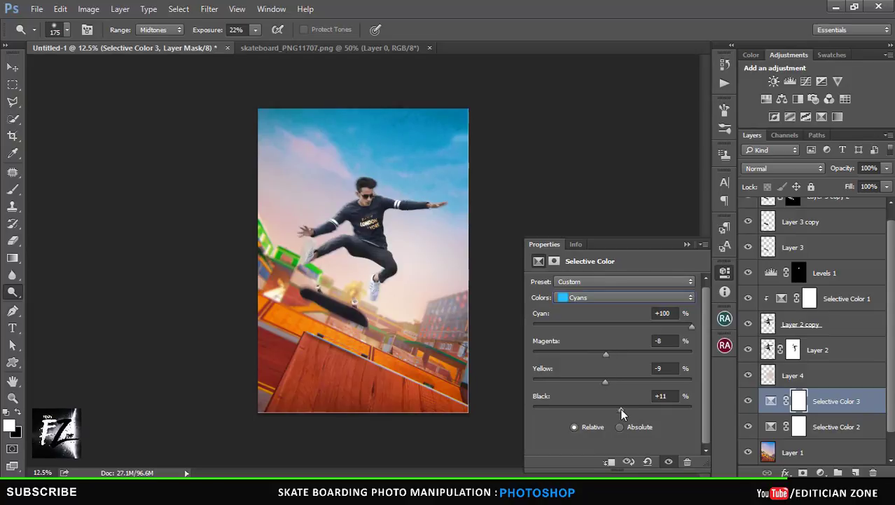
pyautogui.moveTo(620, 408)
pyautogui.mouseDown()
pyautogui.moveTo(600, 409)
pyautogui.moveTo(612, 408)
pyautogui.mouseUp()
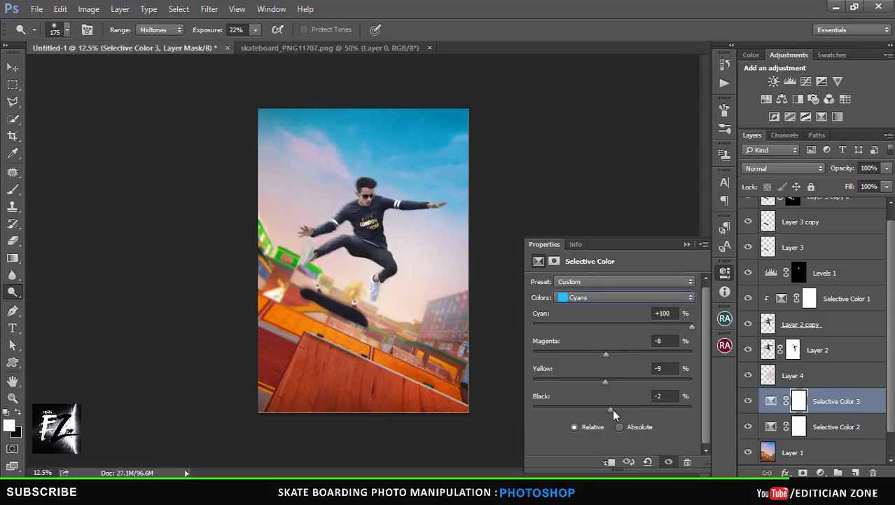
# Set the Greens range to Cyan −15 and zoom the view to 16.7%
pyautogui.click(592, 295)
pyautogui.click(606, 333)
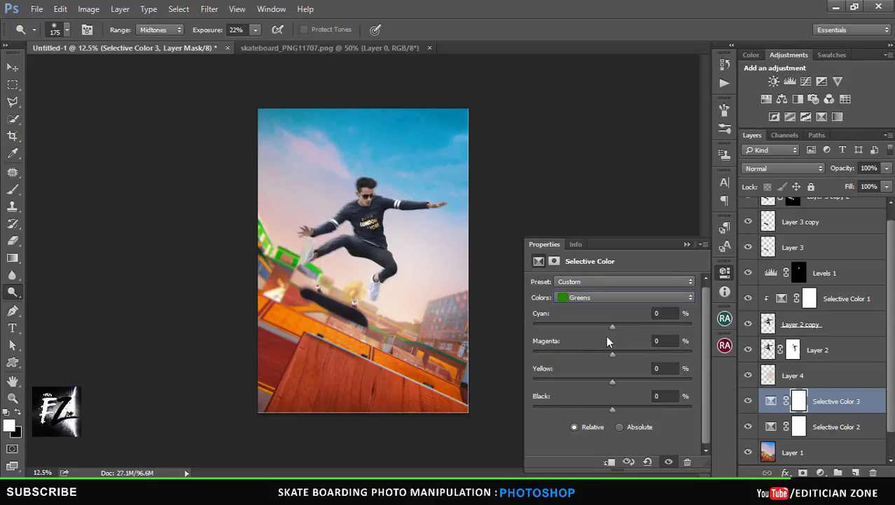
pyautogui.moveTo(611, 326)
pyautogui.mouseDown()
pyautogui.moveTo(570, 329)
pyautogui.moveTo(601, 330)
pyautogui.mouseUp()
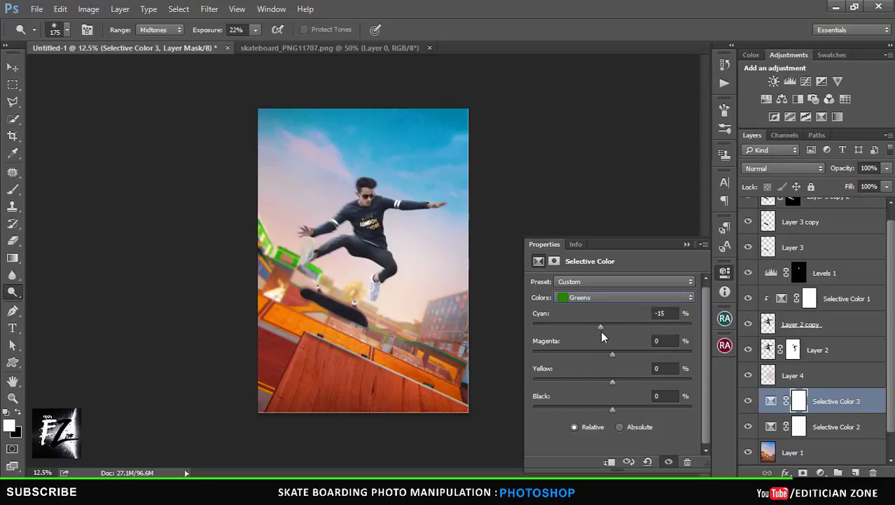
pyautogui.click(687, 244)
pyautogui.hotkey('ctrl', '+')
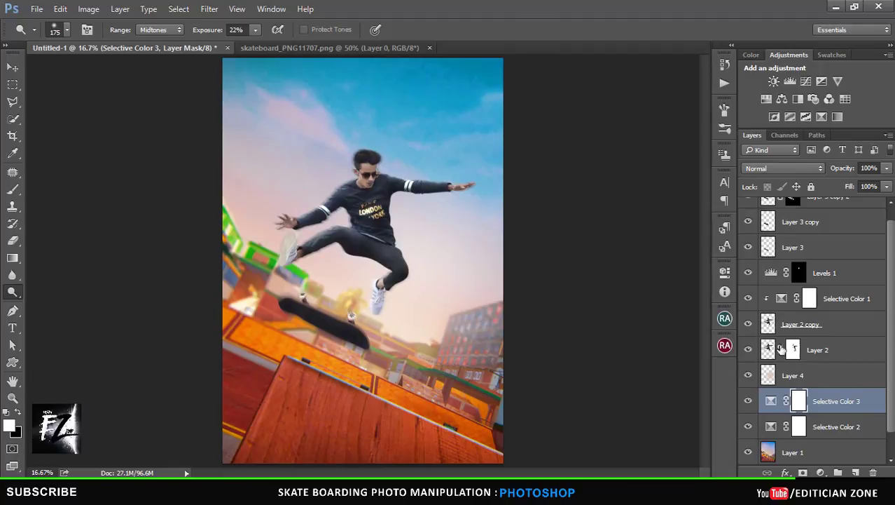
pyautogui.click(882, 330)
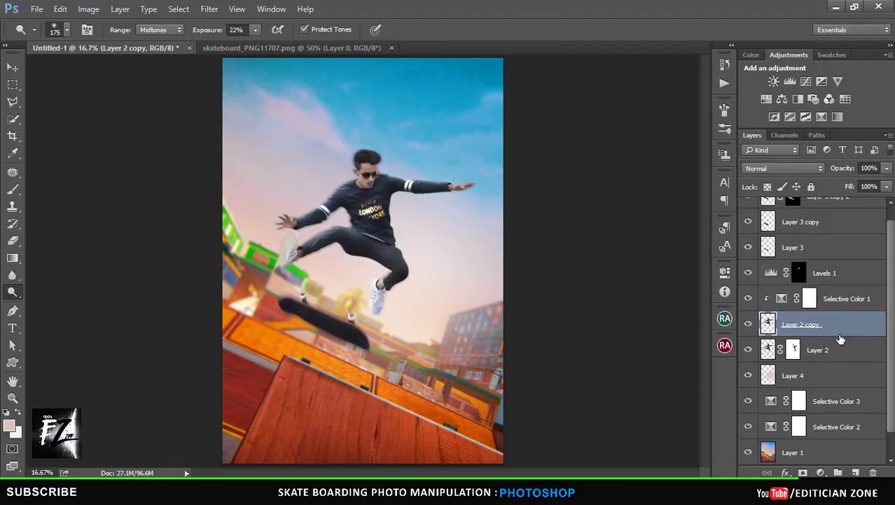
pyautogui.scroll(1, 881, 332)
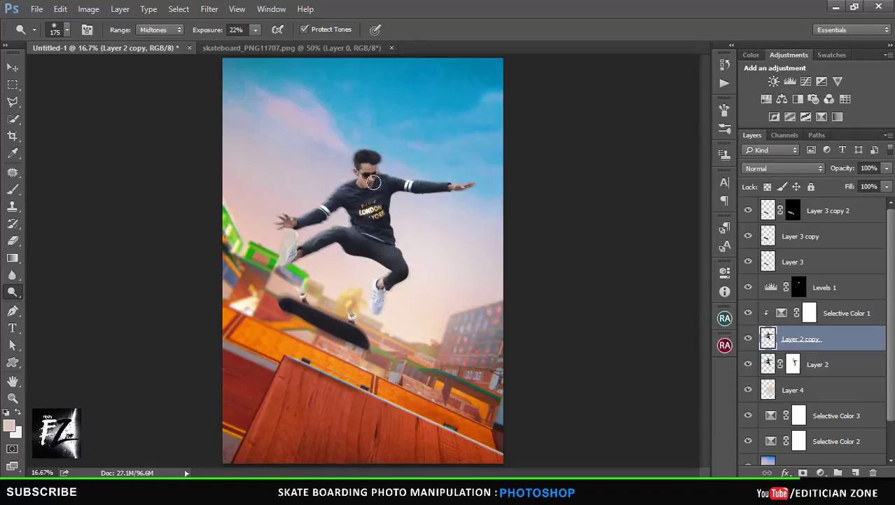
pyautogui.press('[')
pyautogui.hotkey('ctrl', '+')
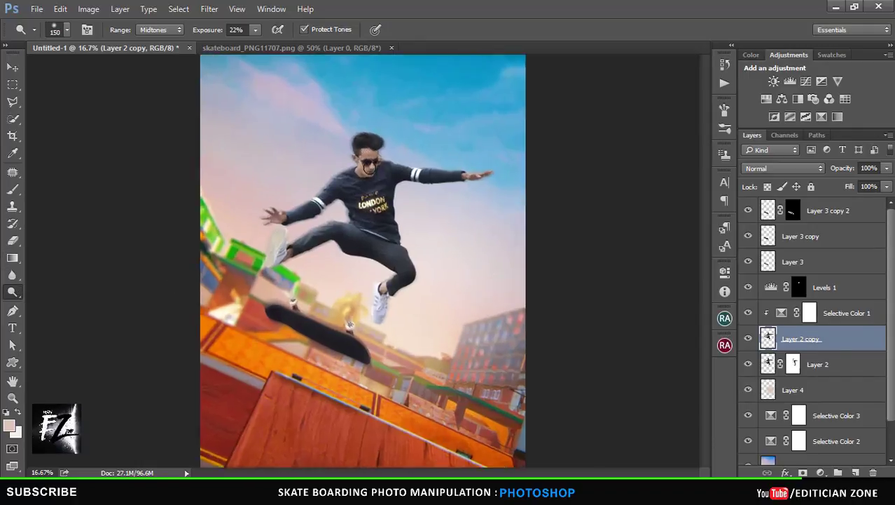
pyautogui.hotkey('ctrl', '+')
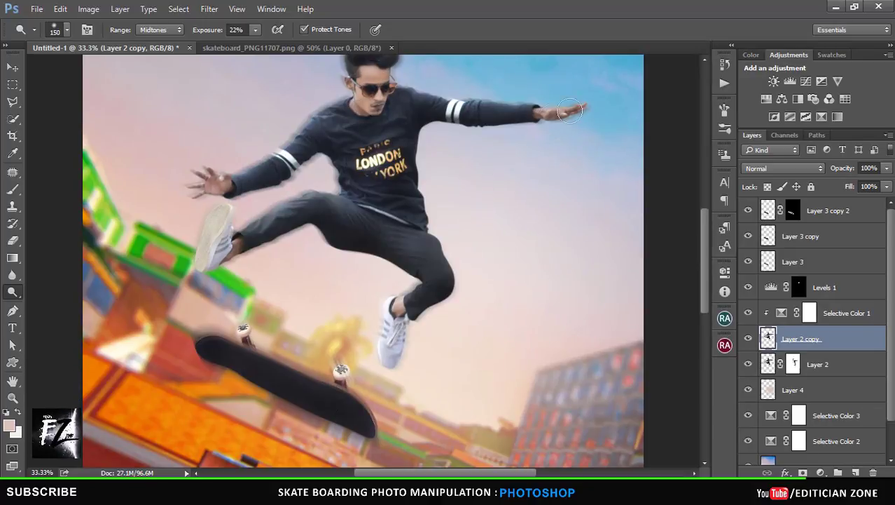
pyautogui.hotkey('ctrl', '-')
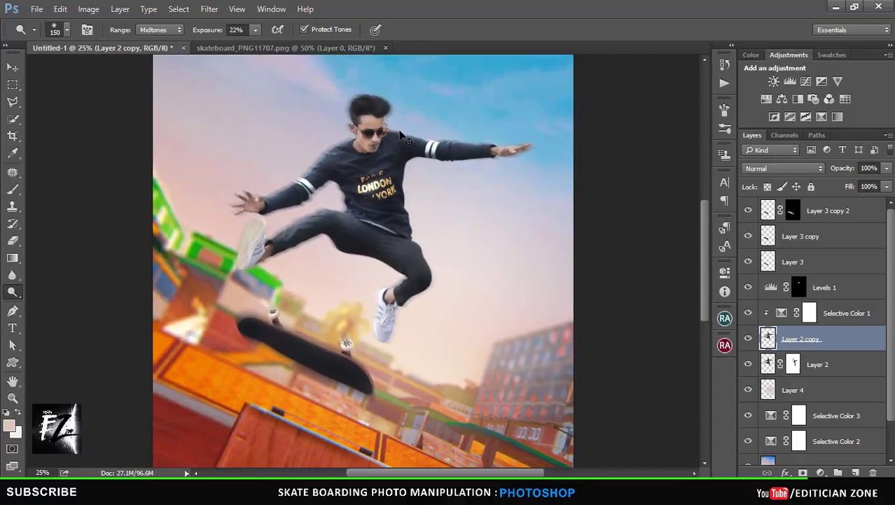
pyautogui.hotkey('ctrl', '-')
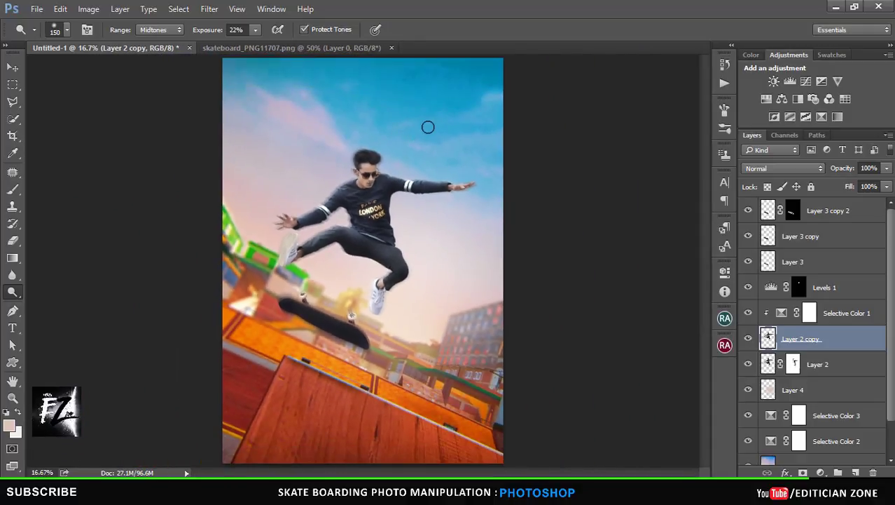
pyautogui.hotkey('ctrl', '-')
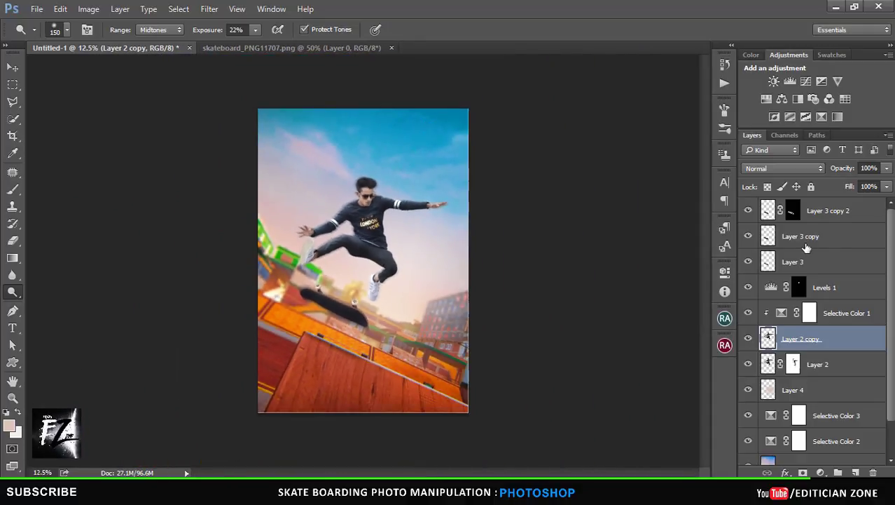
pyautogui.hotkey('alt', '.')
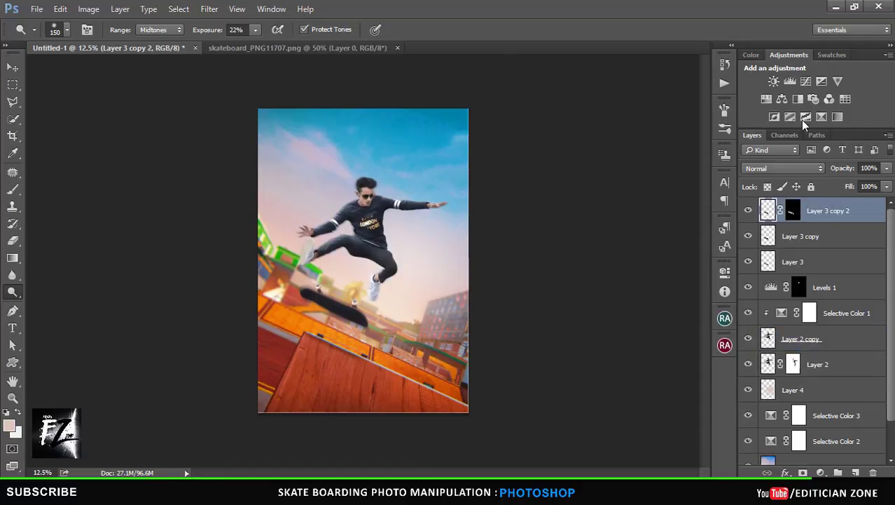
# Add a Color Balance layer with midtones Red +14, Green +1, Blue +6
pyautogui.click(776, 101)
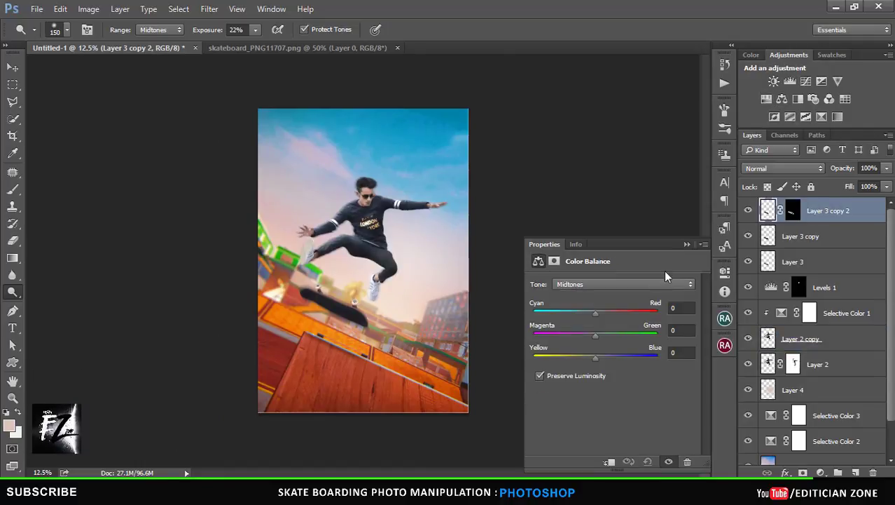
pyautogui.moveTo(597, 315); pyautogui.dragTo(601, 315)
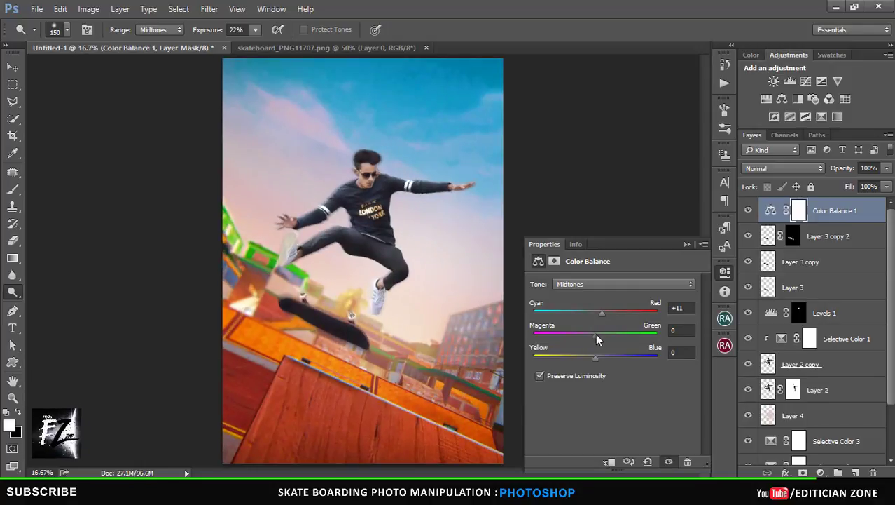
pyautogui.moveTo(595, 335); pyautogui.dragTo(601, 358)
pyautogui.moveTo(601, 312); pyautogui.dragTo(603, 313)
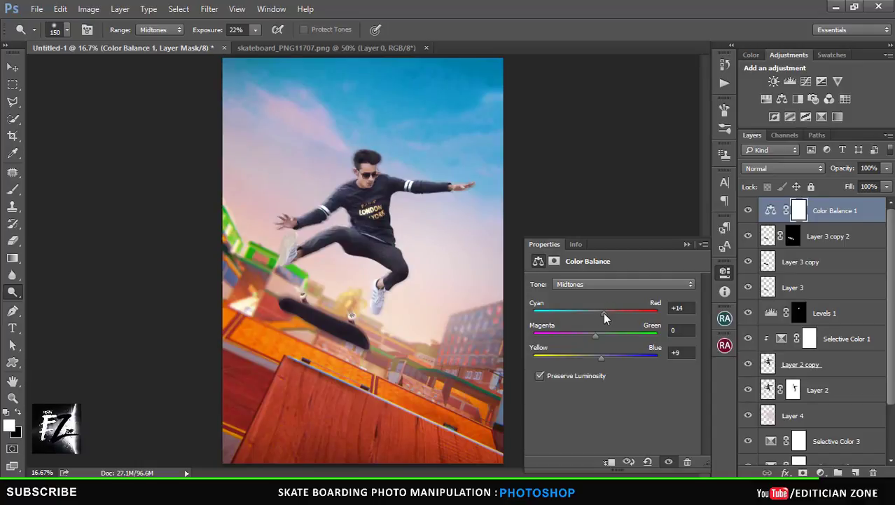
pyautogui.moveTo(601, 357)
pyautogui.mouseDown()
pyautogui.moveTo(588, 338)
pyautogui.moveTo(599, 358)
pyautogui.mouseUp()
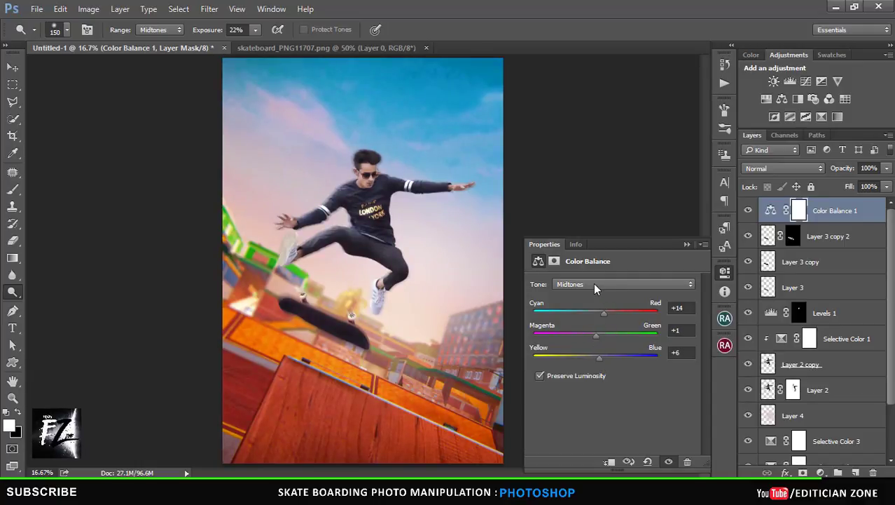
pyautogui.click(724, 271)
# Set Layer 3 copy 2's fill to 71% and Layer 3's fill to 81%
pyautogui.click(829, 236)
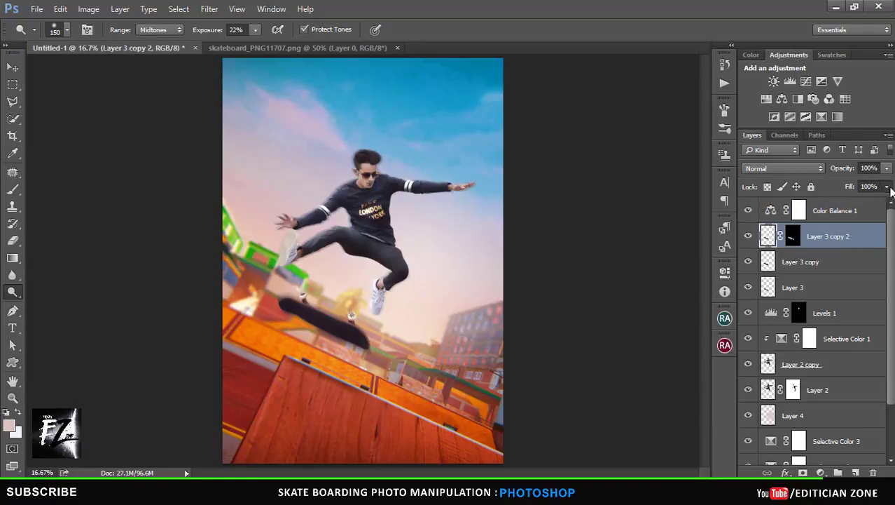
pyautogui.moveTo(888, 187); pyautogui.dragTo(869, 203)
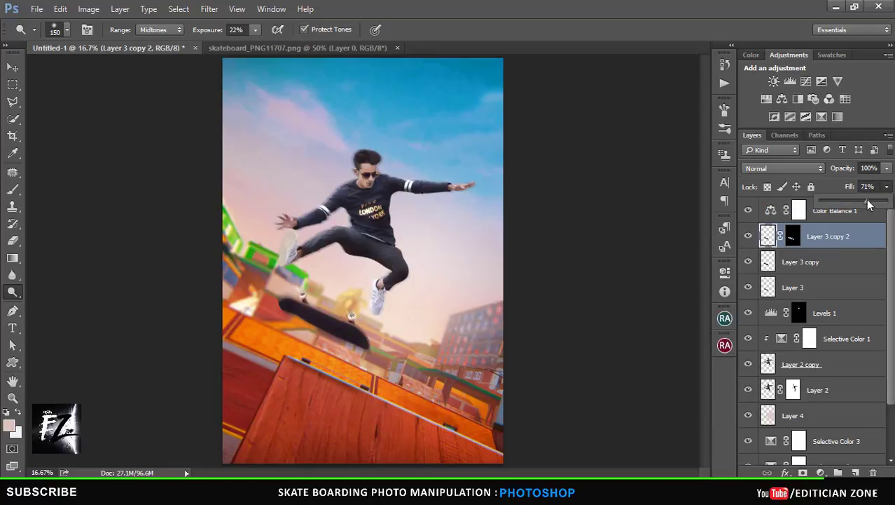
pyautogui.click(845, 296)
pyautogui.click(846, 296)
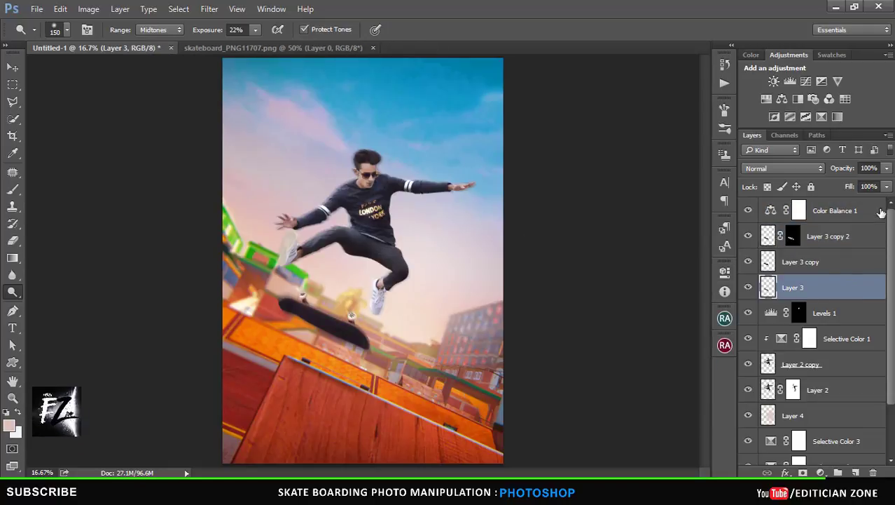
pyautogui.moveTo(888, 186); pyautogui.dragTo(878, 203)
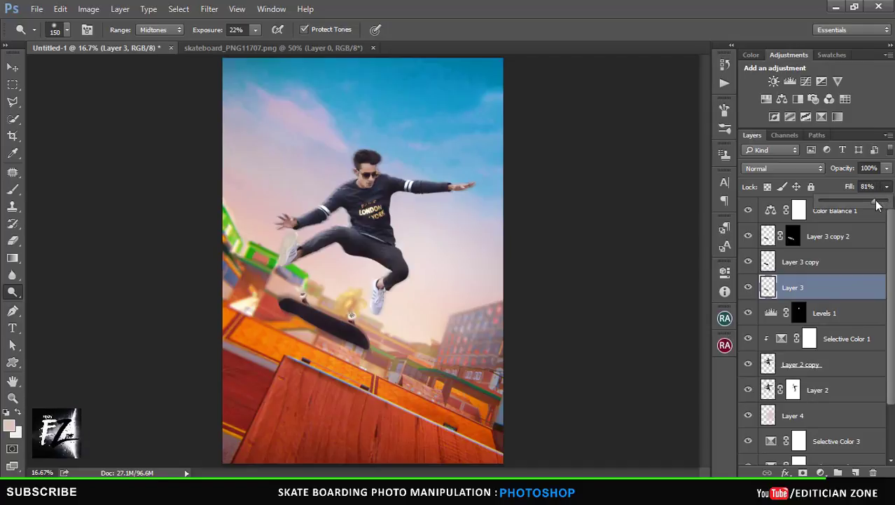
pyautogui.click(820, 210)
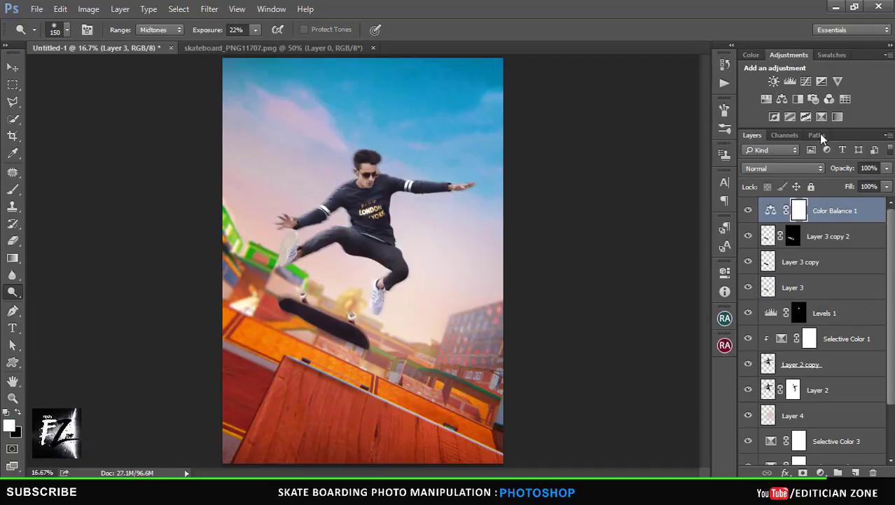
# Add a Curves adjustment layer and shape an S-curve on the RGB channel
pyautogui.hotkey('ctrl', '-')
pyautogui.click(809, 84)
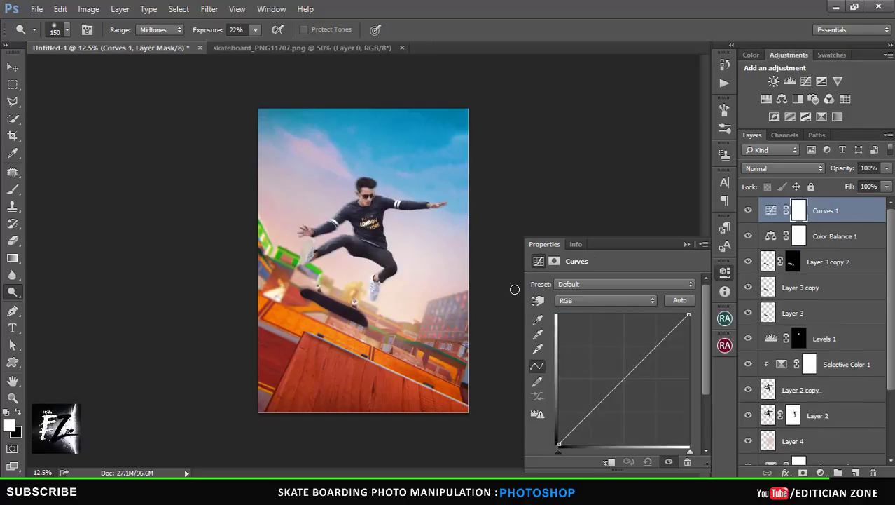
pyautogui.moveTo(591, 411); pyautogui.dragTo(591, 413)
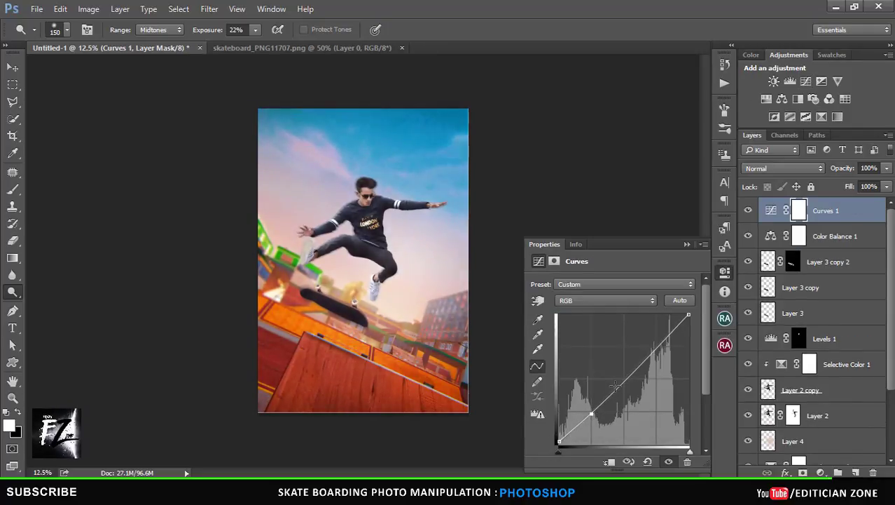
pyautogui.moveTo(623, 380); pyautogui.dragTo(623, 377)
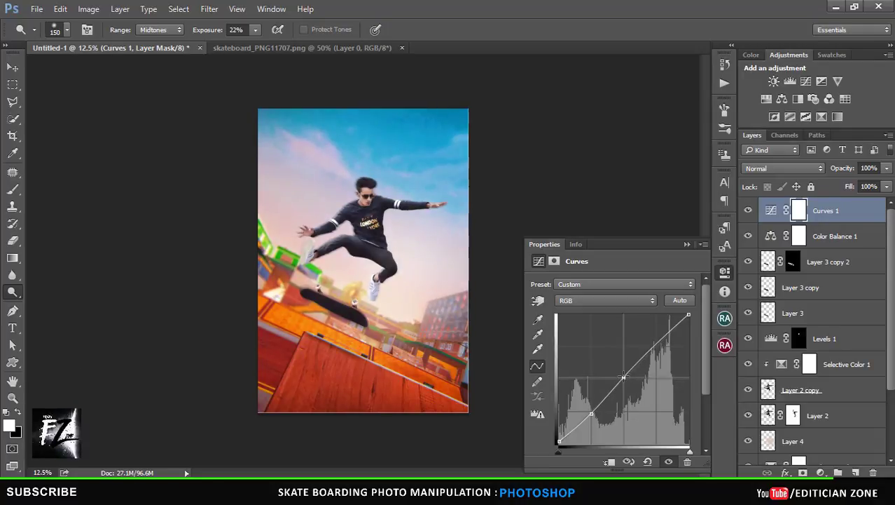
pyautogui.moveTo(658, 345); pyautogui.dragTo(655, 348)
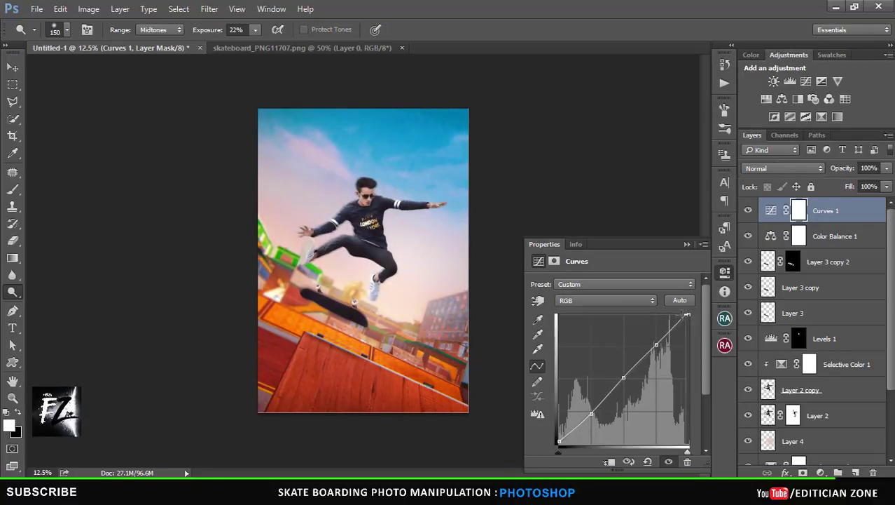
# Add shadow and midtone points to the Red channel curve
pyautogui.click(629, 300)
pyautogui.click(575, 309)
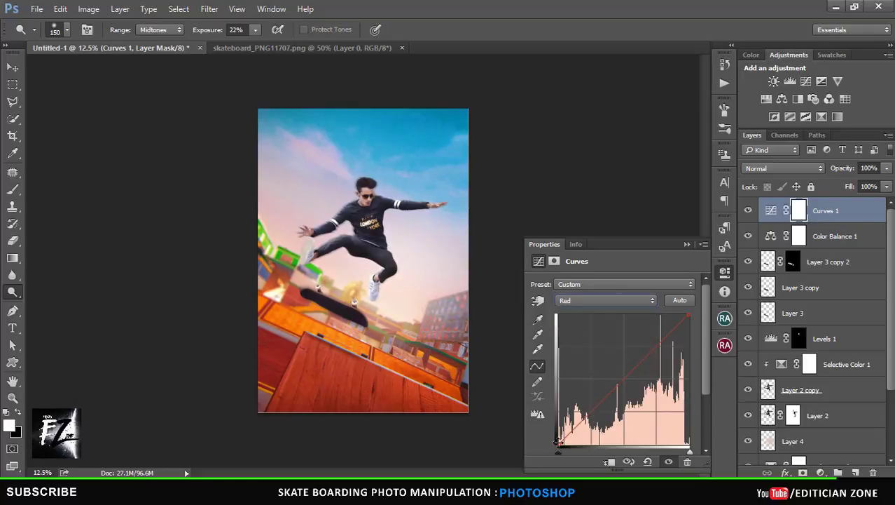
pyautogui.moveTo(558, 440); pyautogui.dragTo(558, 440)
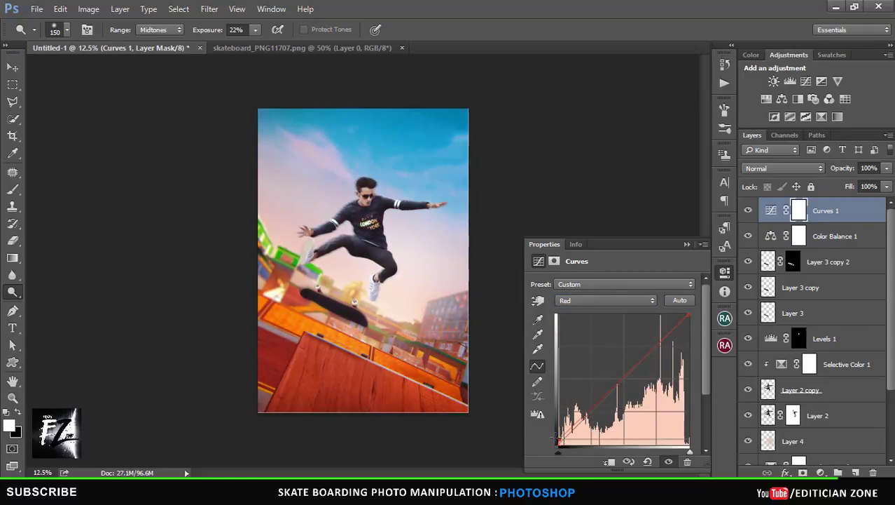
pyautogui.click(590, 414)
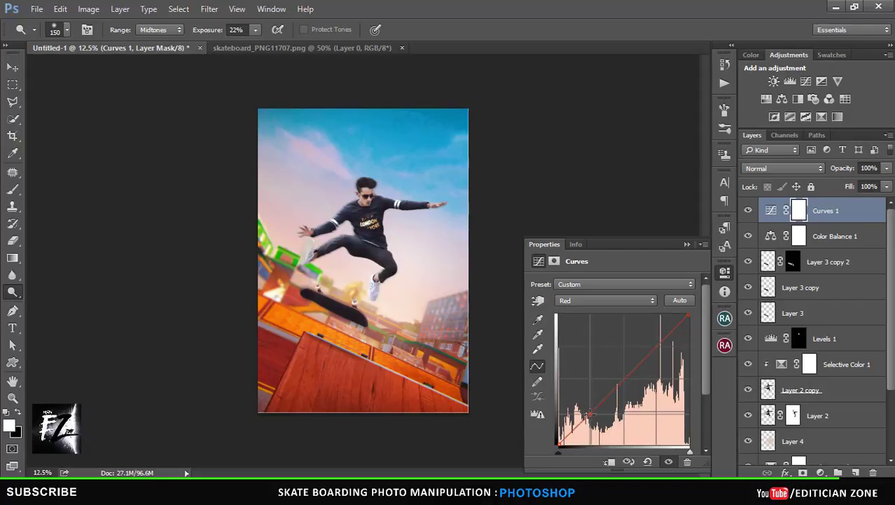
pyautogui.click(626, 377)
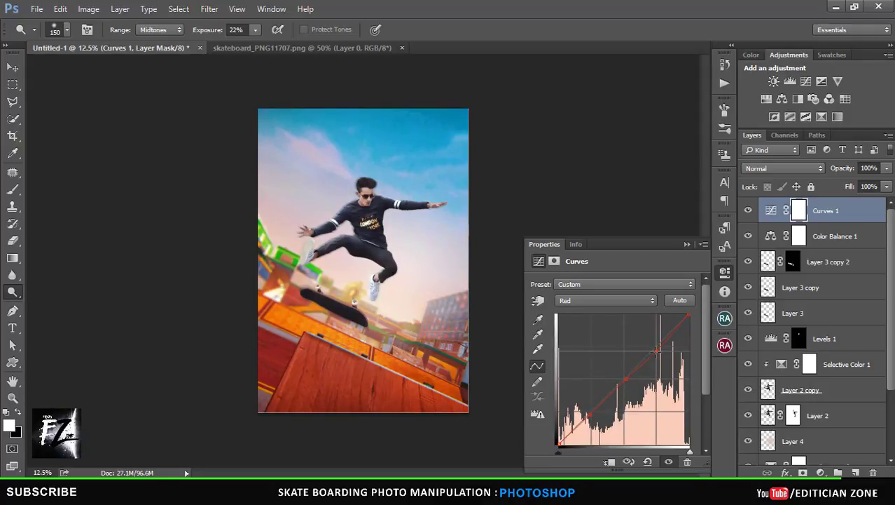
# Raise the Green curve's highlights and add a midtone point on the Blue curve
pyautogui.click(606, 300)
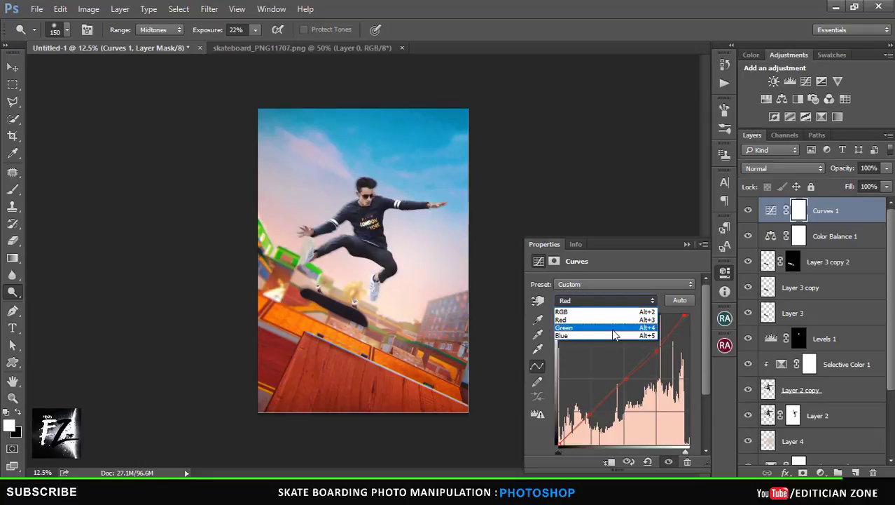
pyautogui.click(606, 311)
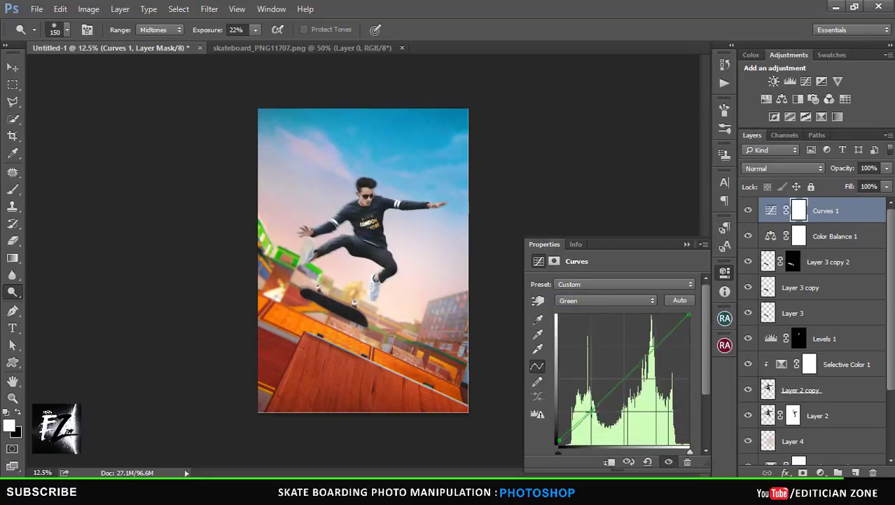
pyautogui.click(590, 413)
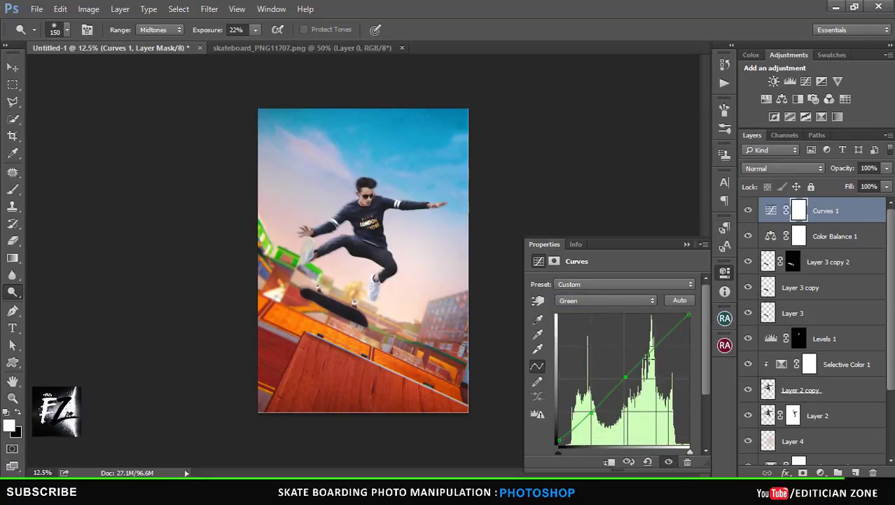
pyautogui.moveTo(649, 355); pyautogui.dragTo(651, 346)
pyautogui.click(635, 302)
pyautogui.click(631, 314)
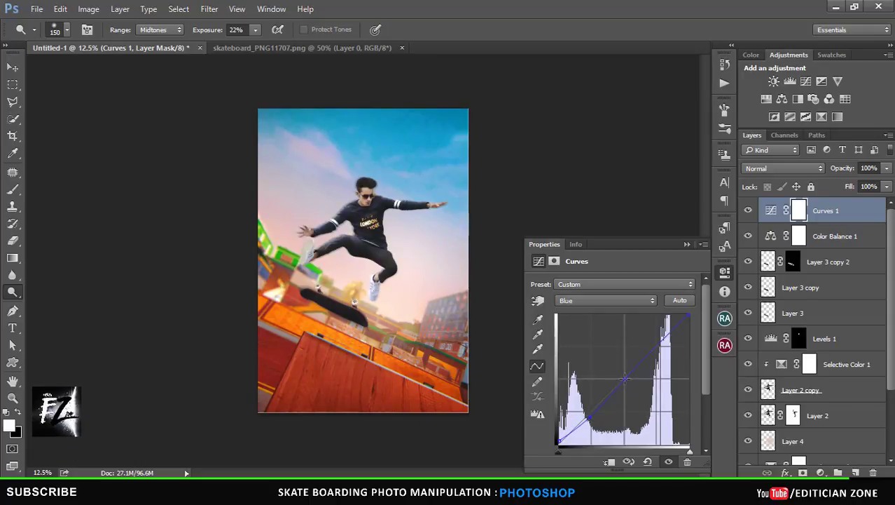
pyautogui.click(626, 378)
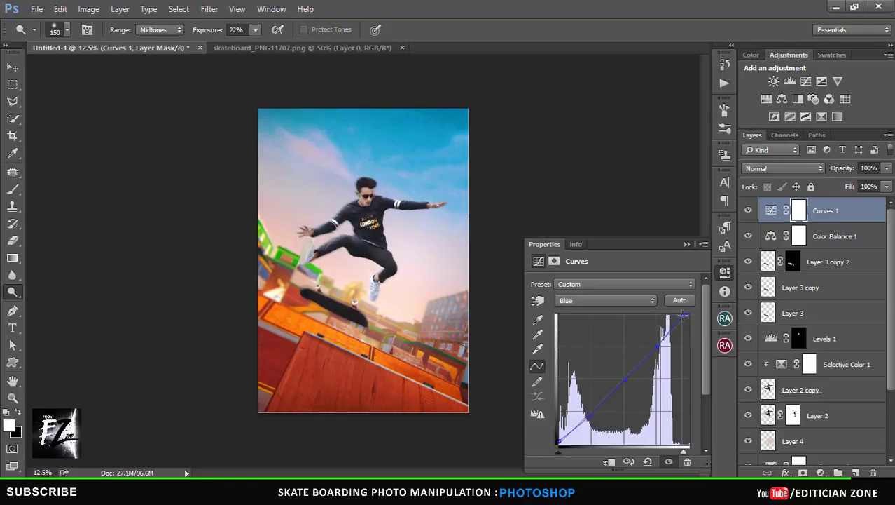
pyautogui.click(724, 272)
pyautogui.click(886, 187)
# Lower Curves 1's fill to 80% and zoom in on the graded image
pyautogui.moveTo(884, 201); pyautogui.dragTo(874, 201)
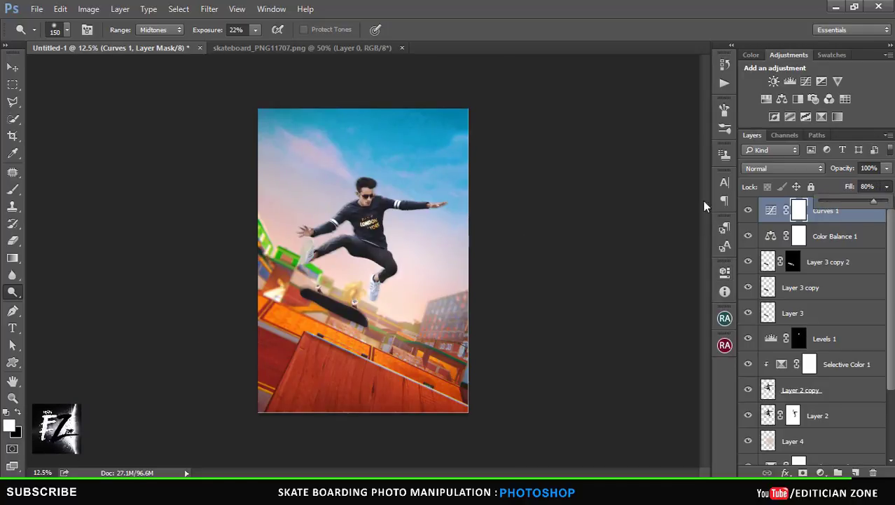
pyautogui.hotkey('ctrl', '+')
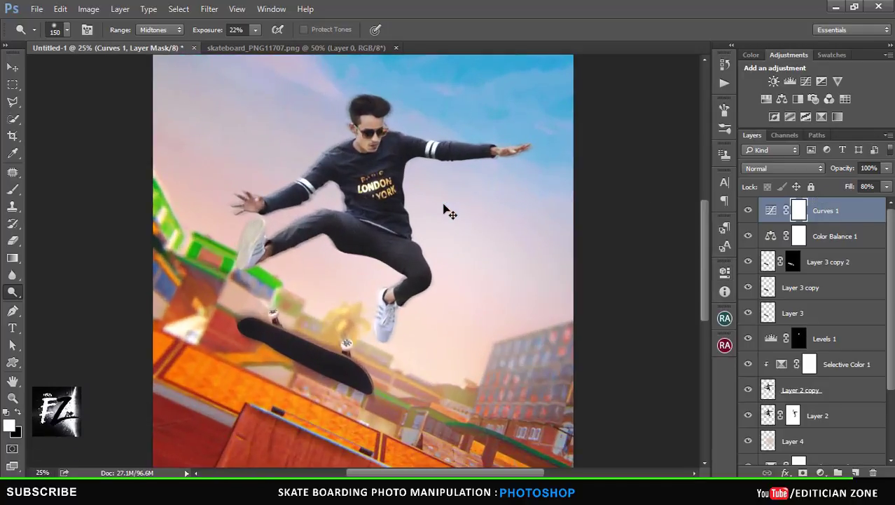
pyautogui.scroll(-1, 703, 314)
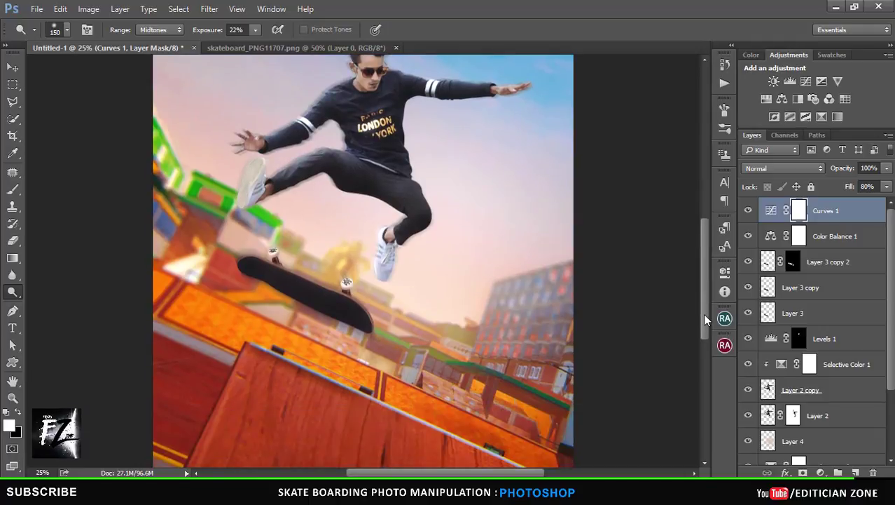
pyautogui.scroll(-1, 703, 323)
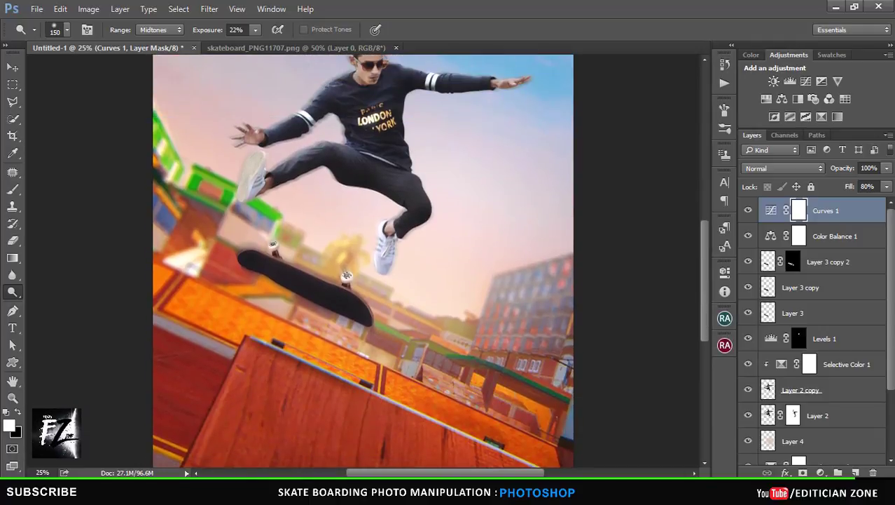
pyautogui.scroll(-2, 841, 393)
pyautogui.scroll(-2, 841, 407)
# Duplicate the background photo Layer 1 into Layer 1 copy
pyautogui.click(834, 426)
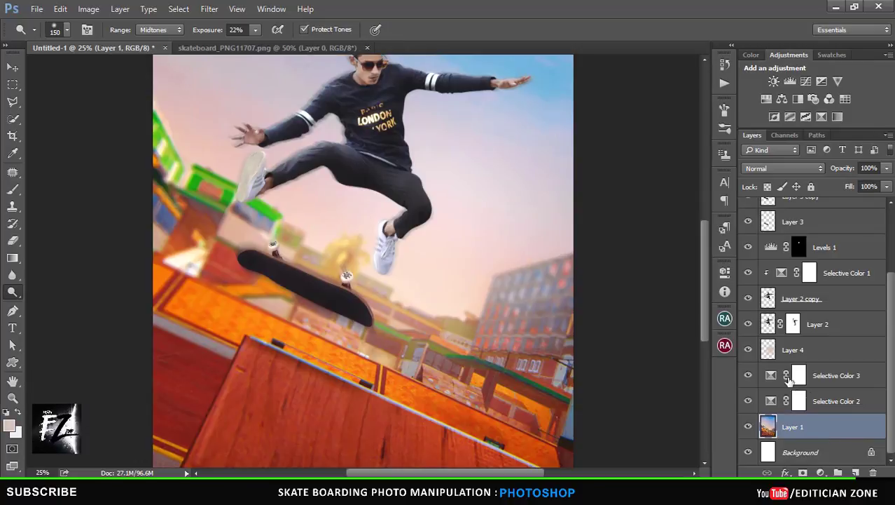
pyautogui.hotkey('ctrl', '-')
pyautogui.hotkey('ctrl', '-')
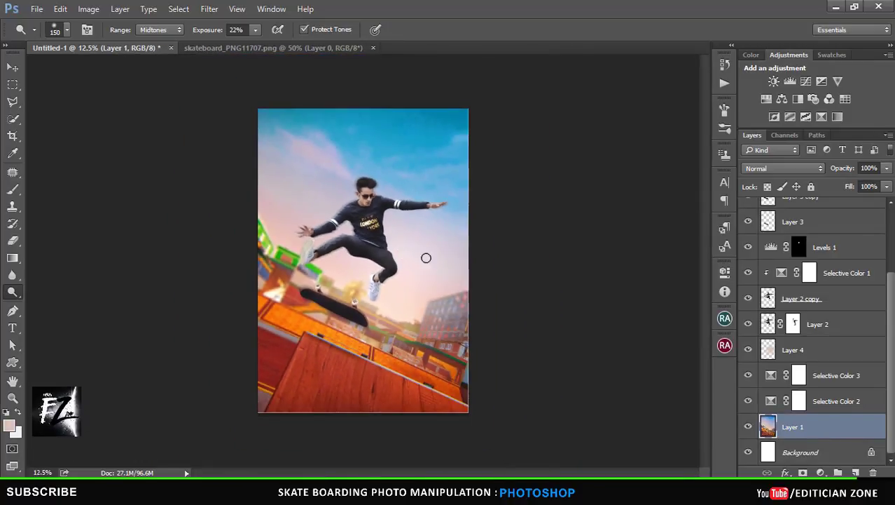
pyautogui.hotkey('ctrl', 'j')
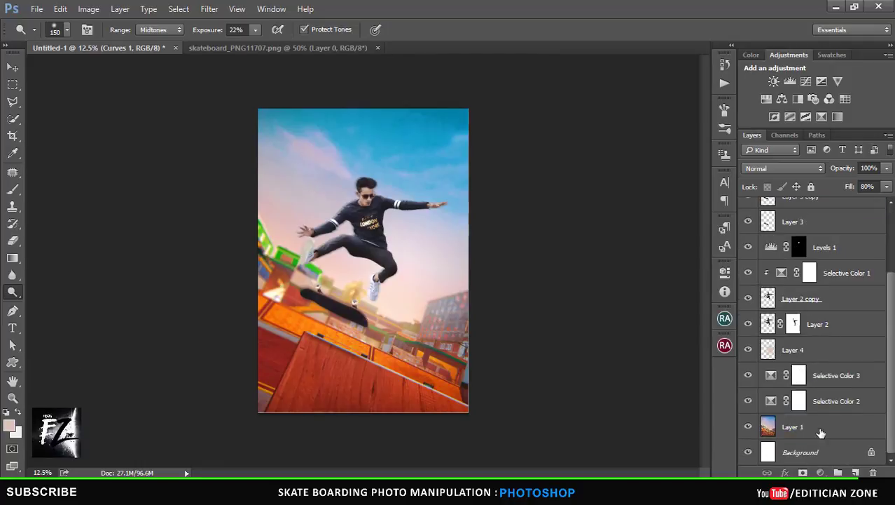
pyautogui.click(826, 432)
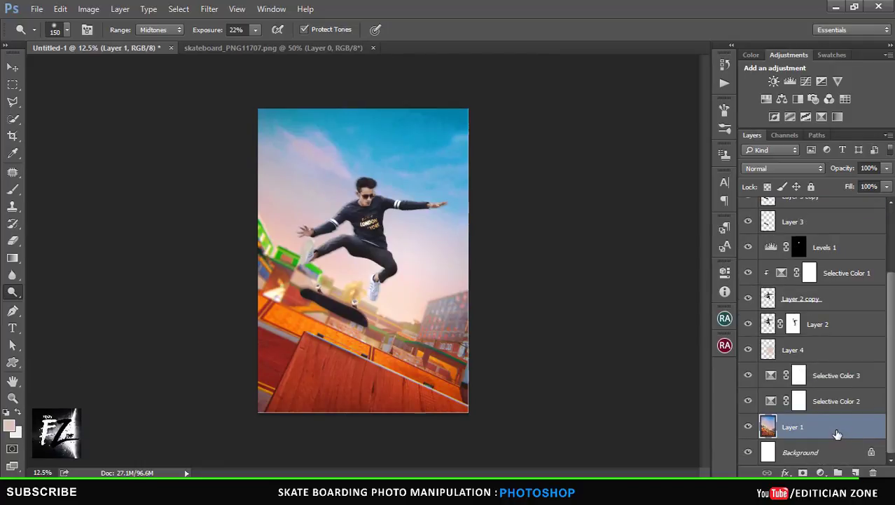
pyautogui.rightClick(806, 432)
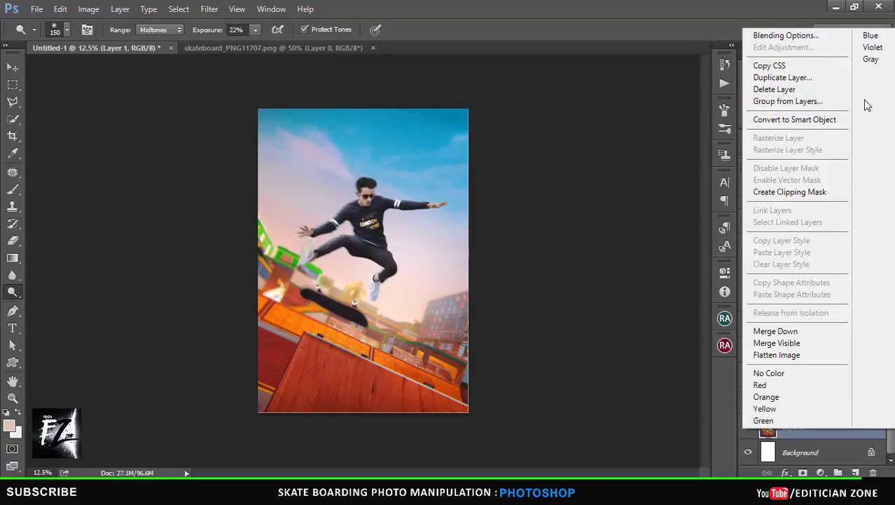
pyautogui.click(783, 77)
pyautogui.click(563, 146)
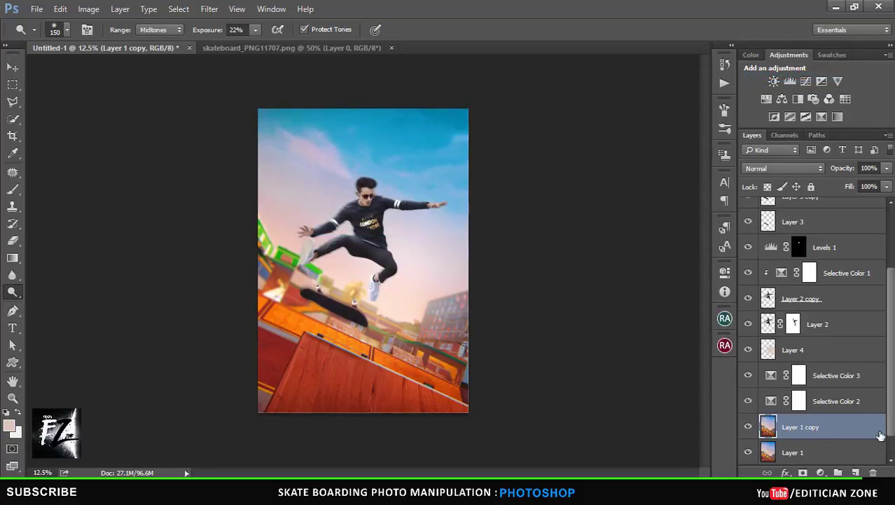
# Apply a Motion Blur to Layer 1 copy at −45° angle and 145 pixels distance
pyautogui.scroll(-1, 891, 433)
pyautogui.click(209, 9)
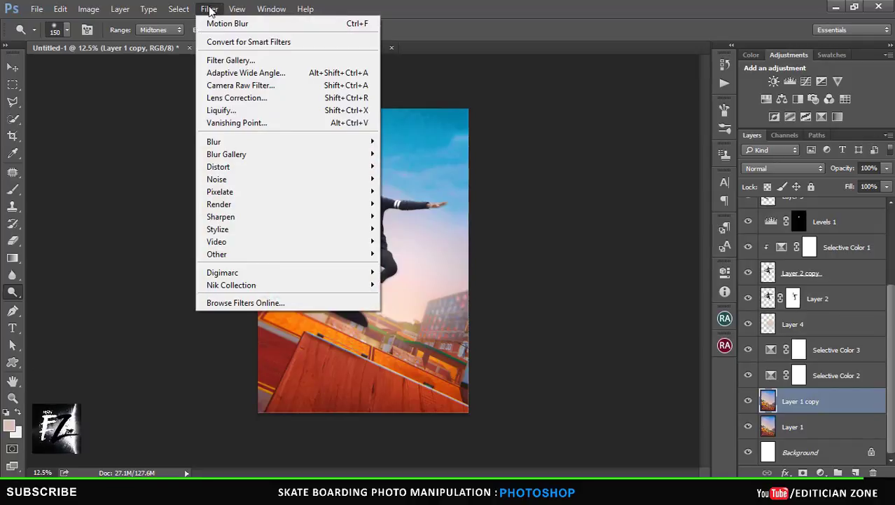
pyautogui.moveTo(287, 141)
pyautogui.click(405, 216)
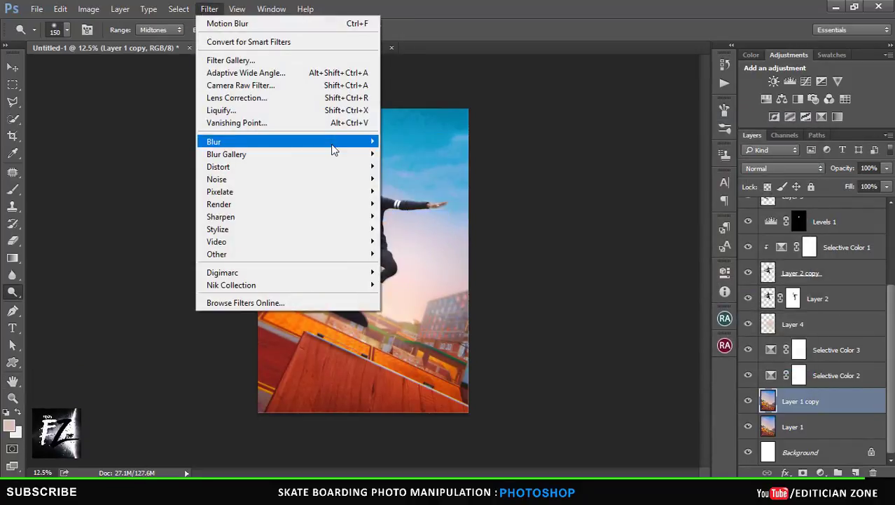
pyautogui.click(421, 216)
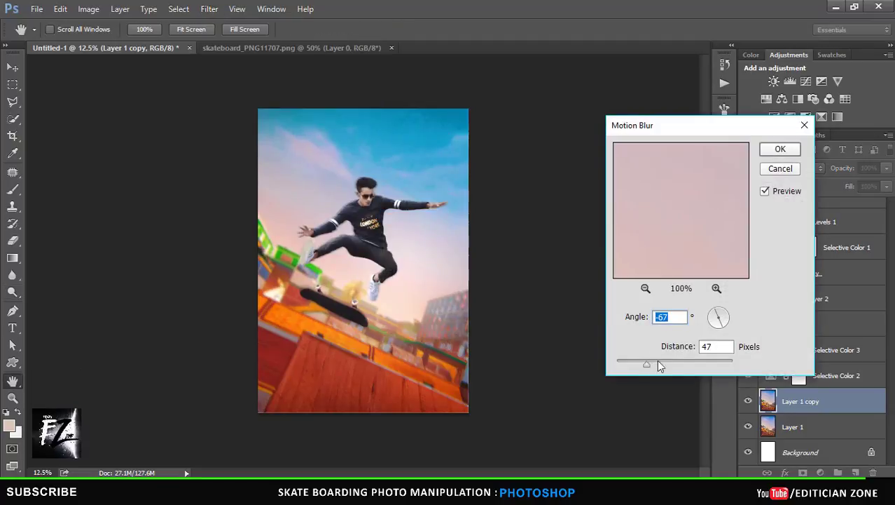
pyautogui.click(724, 313)
pyautogui.moveTo(722, 328); pyautogui.dragTo(713, 339)
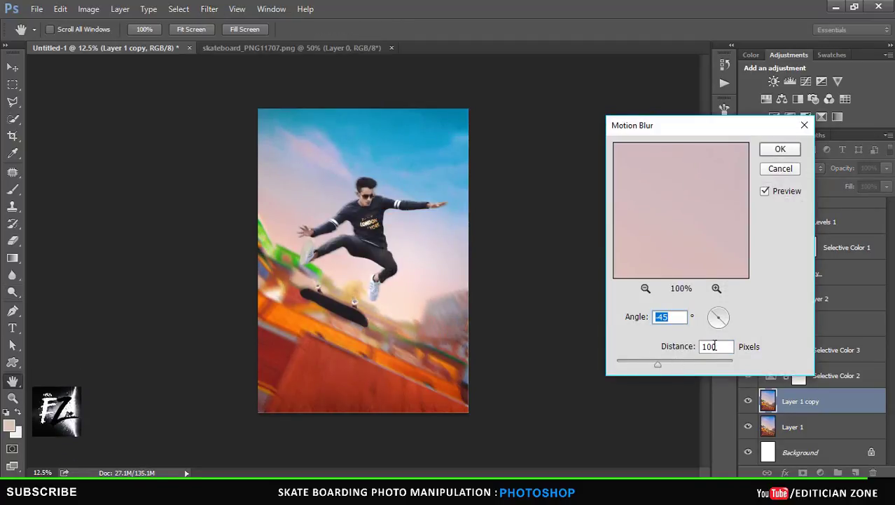
pyautogui.moveTo(657, 364); pyautogui.dragTo(667, 364)
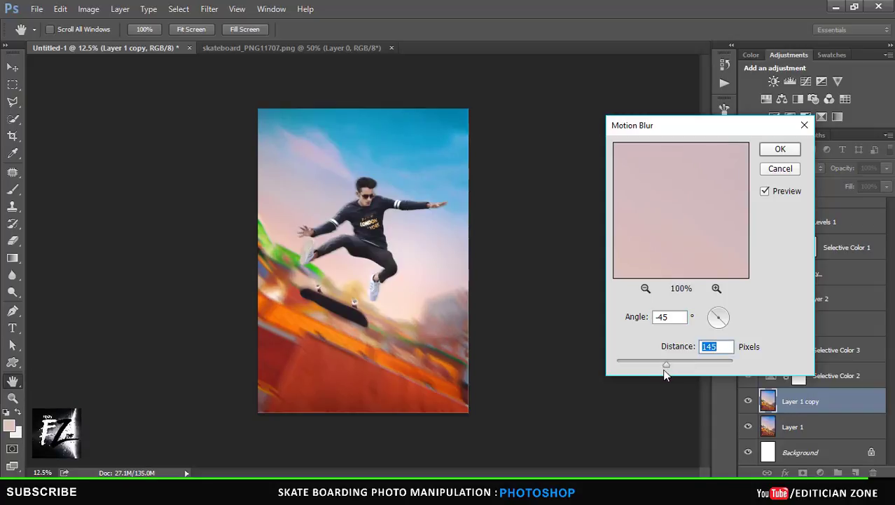
pyautogui.click(779, 151)
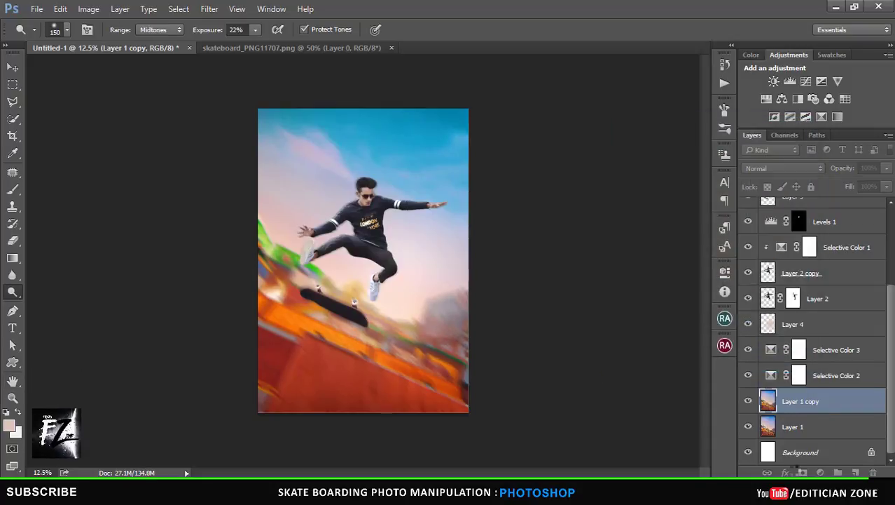
# Add a layer mask to Layer 1 copy and set up a black 800 px Brush
pyautogui.click(803, 473)
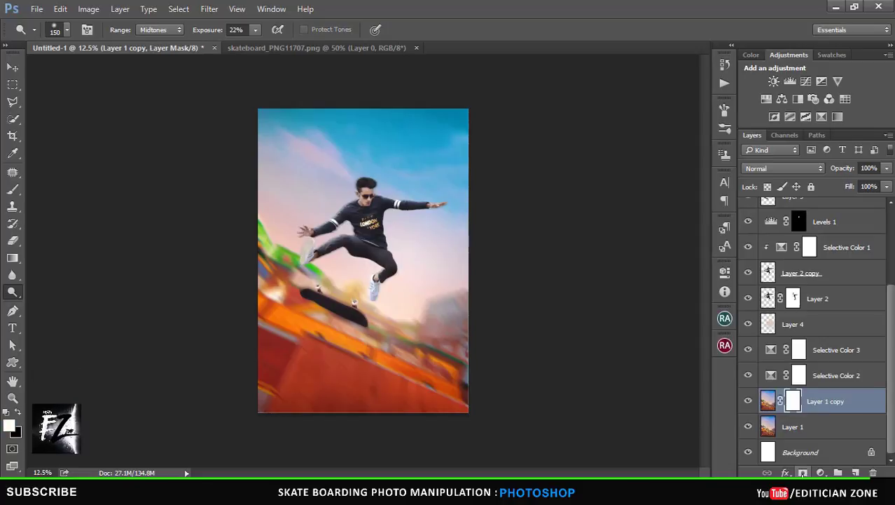
pyautogui.click(750, 55)
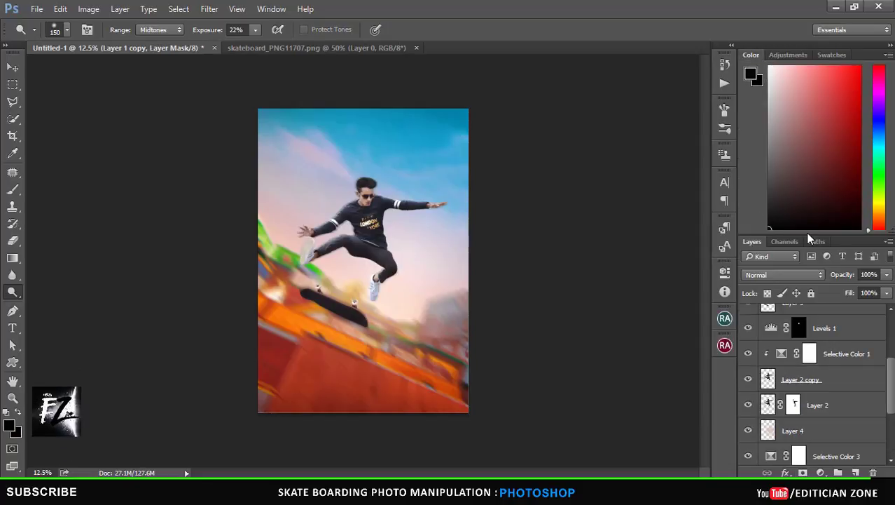
pyautogui.moveTo(805, 233); pyautogui.dragTo(813, 175)
pyautogui.click(18, 192)
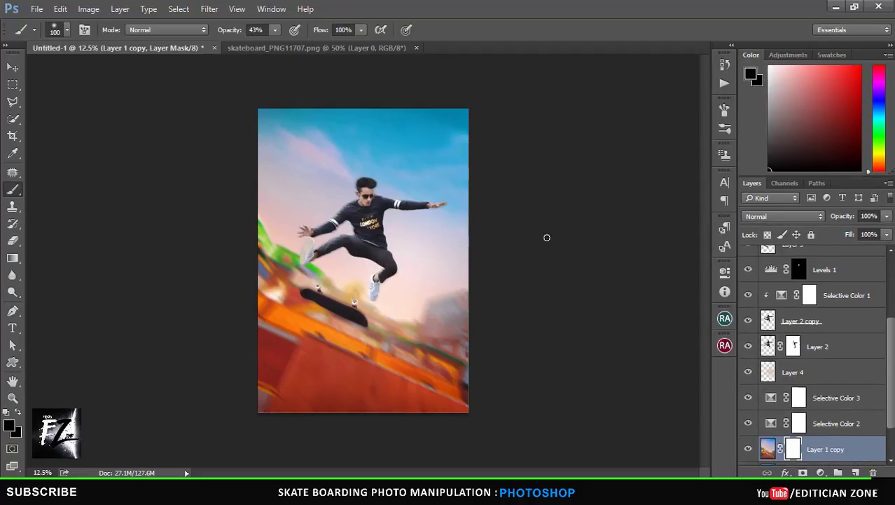
pyautogui.press(']')
pyautogui.press(']')
pyautogui.press(']')
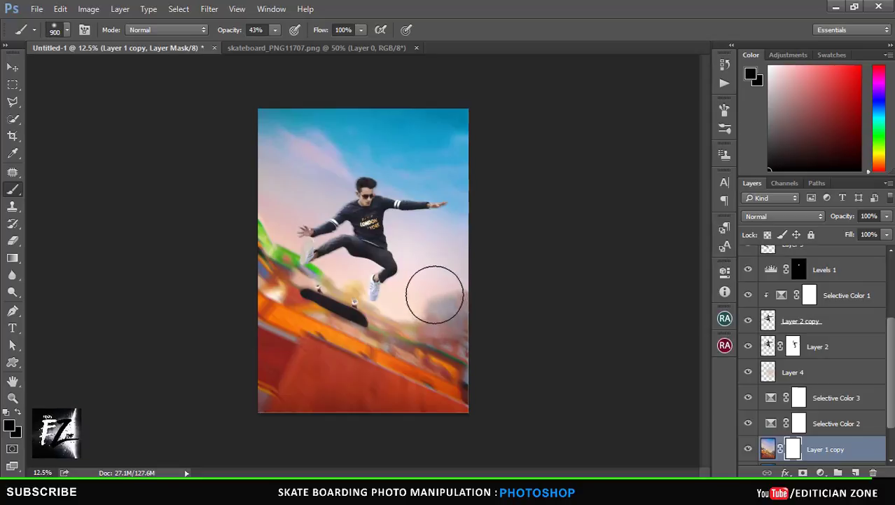
pyautogui.press('[')
pyautogui.press('[')
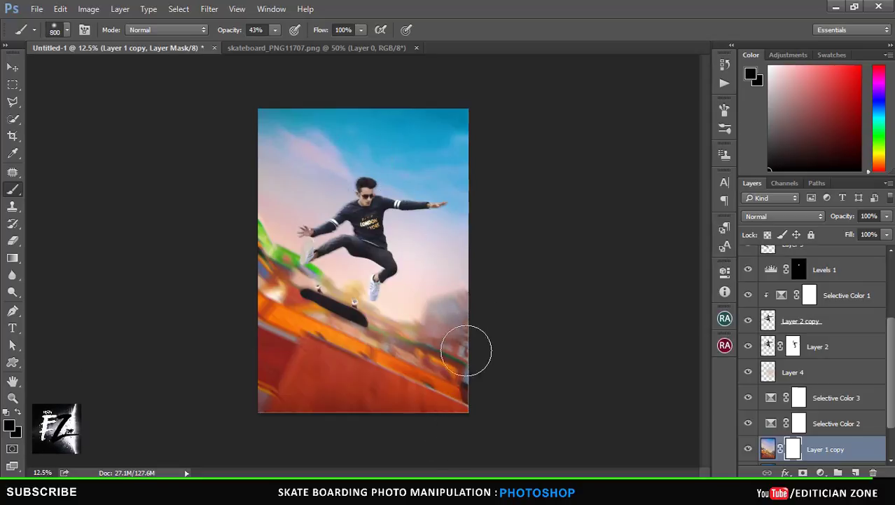
# Paint the mask over the lower skatepark, lower-right buildings and ramp to restore sharpness
pyautogui.moveTo(303, 279)
pyautogui.mouseDown()
pyautogui.moveTo(251, 389)
pyautogui.moveTo(300, 368)
pyautogui.moveTo(346, 402)
pyautogui.mouseUp()
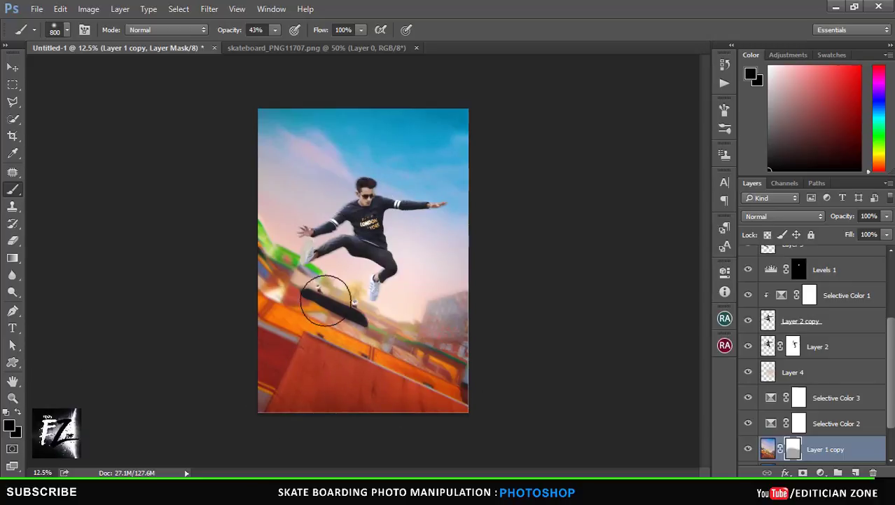
pyautogui.moveTo(381, 375); pyautogui.dragTo(457, 311)
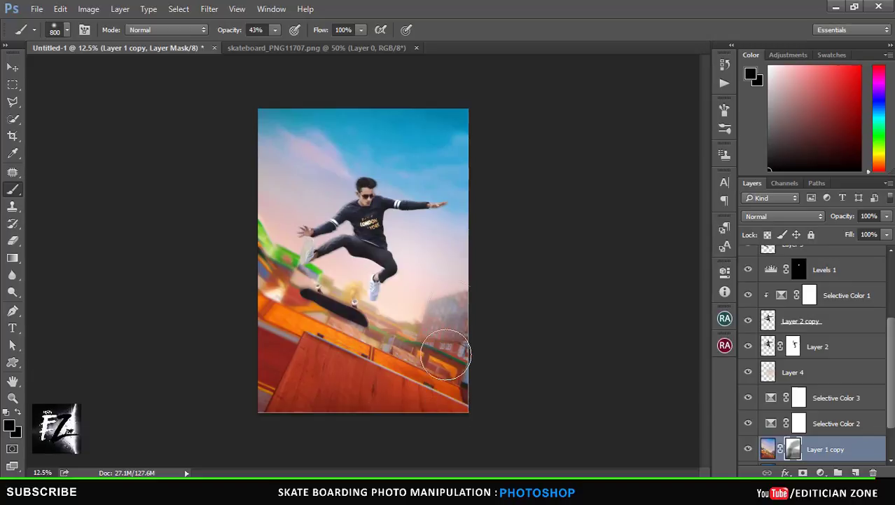
pyautogui.moveTo(296, 396)
pyautogui.mouseDown()
pyautogui.moveTo(401, 398)
pyautogui.moveTo(319, 413)
pyautogui.mouseUp()
pyautogui.scroll(-3, 888, 396)
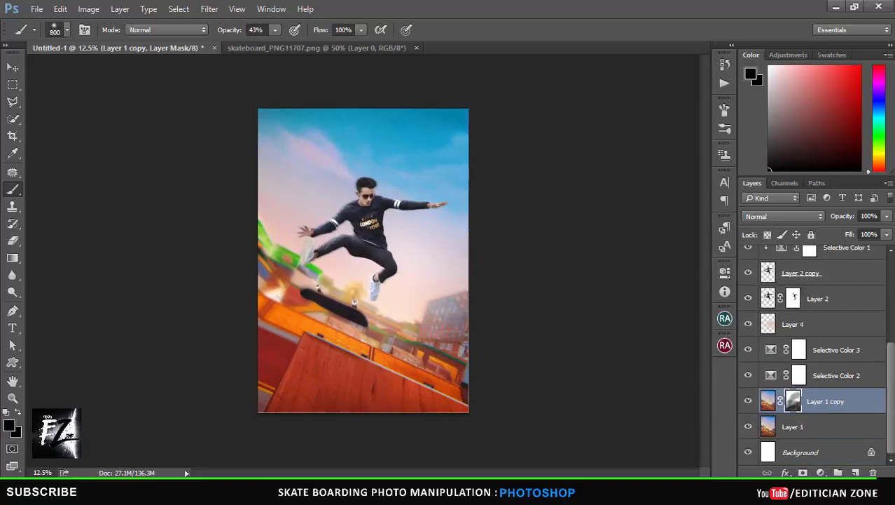
pyautogui.scroll(2, 888, 396)
# Scale Layer 4 to about 125% so it extends past the canvas edges
pyautogui.click(827, 354)
pyautogui.click(13, 67)
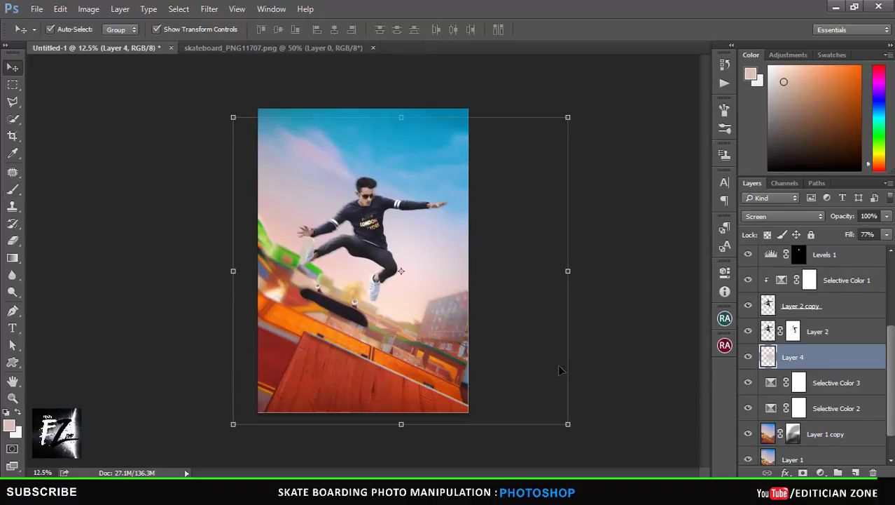
pyautogui.moveTo(567, 423); pyautogui.dragTo(604, 447)
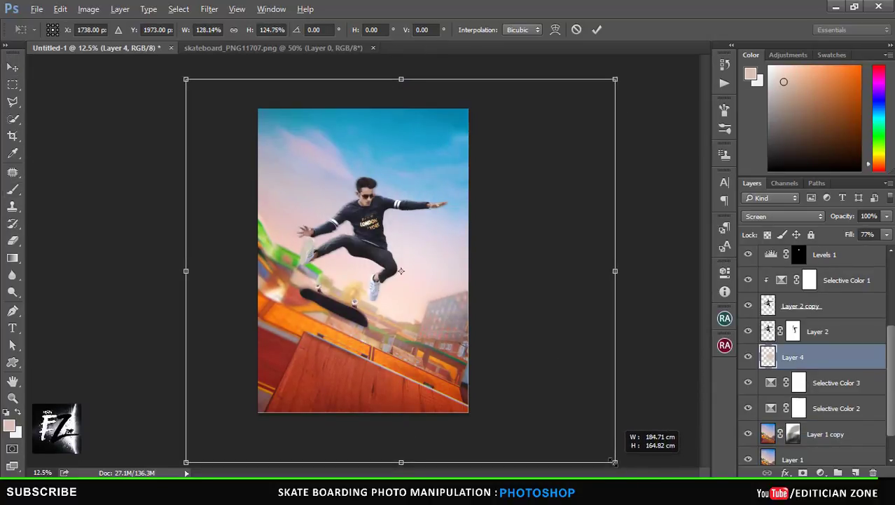
pyautogui.moveTo(620, 462); pyautogui.dragTo(606, 460)
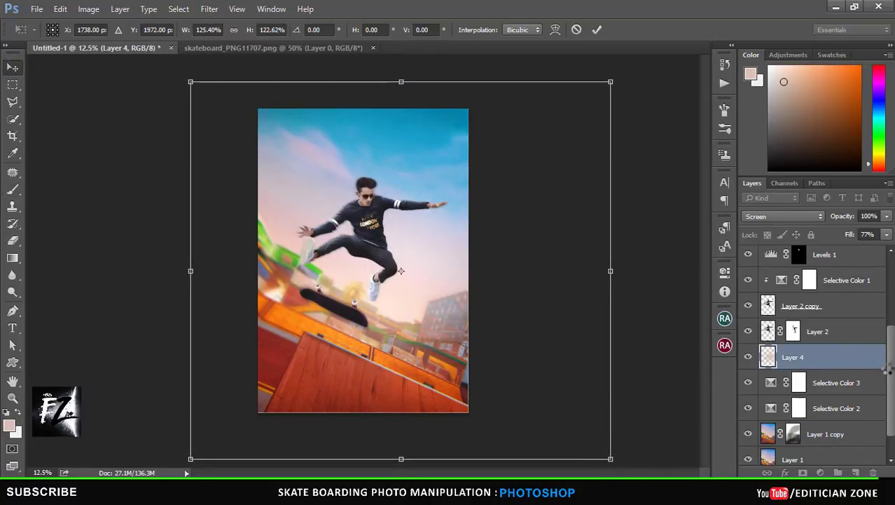
pyautogui.press('Return')
# Duplicate the Layer 3 copy skateboard down to the ramp's lower-left corner
pyautogui.moveTo(887, 367); pyautogui.dragTo(891, 271)
pyautogui.click(810, 338)
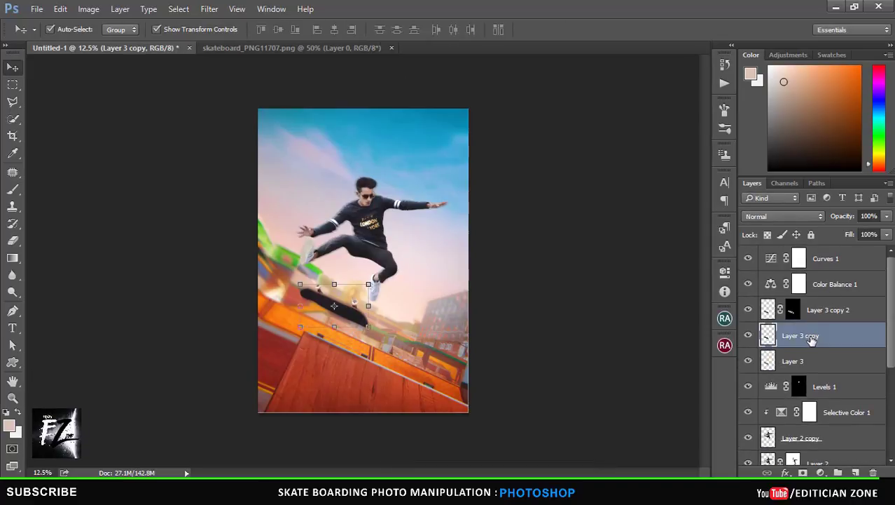
pyautogui.moveTo(351, 315); pyautogui.dragTo(334, 400)
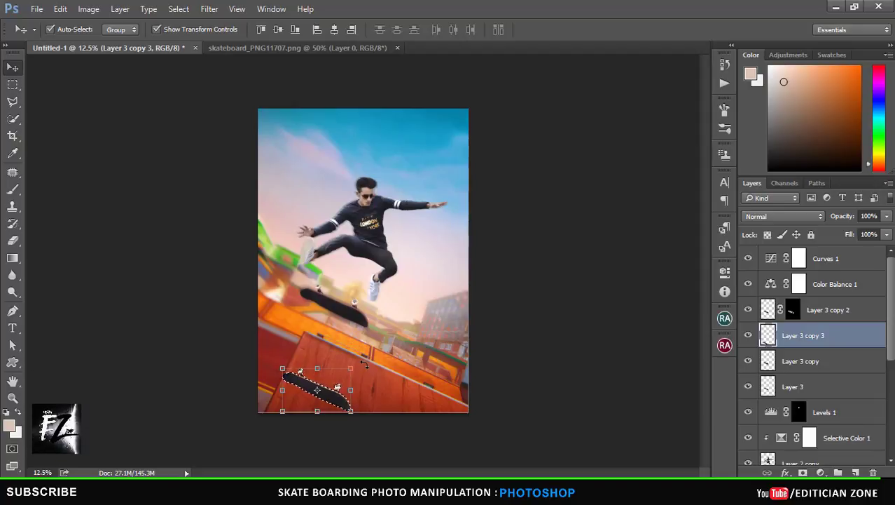
# Fill the duplicated board with black and clear the selection around it
pyautogui.hotkey('shift', 'F5')
pyautogui.click(463, 141)
pyautogui.click(452, 222)
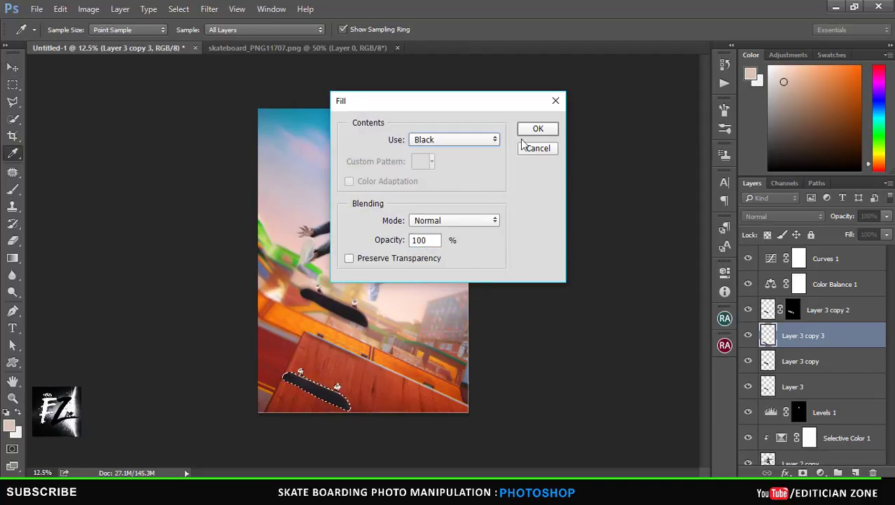
pyautogui.click(536, 129)
pyautogui.press('v')
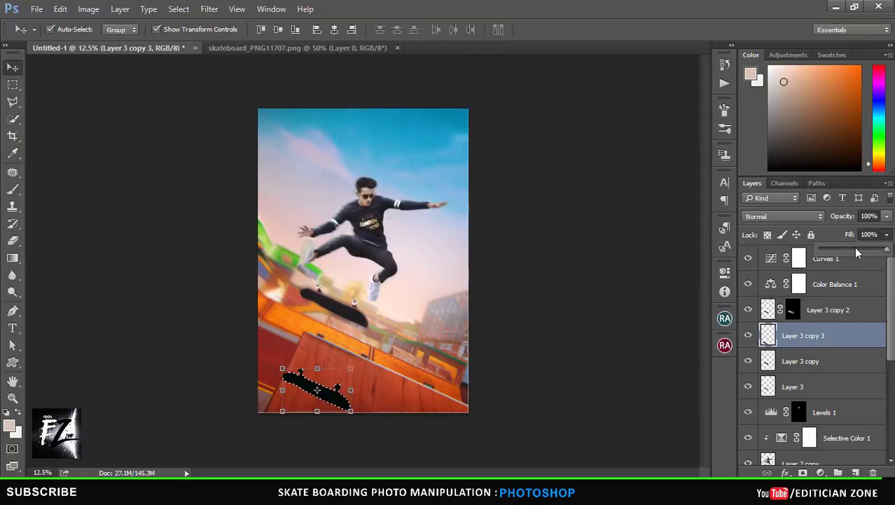
pyautogui.click(12, 103)
pyautogui.rightClick(326, 157)
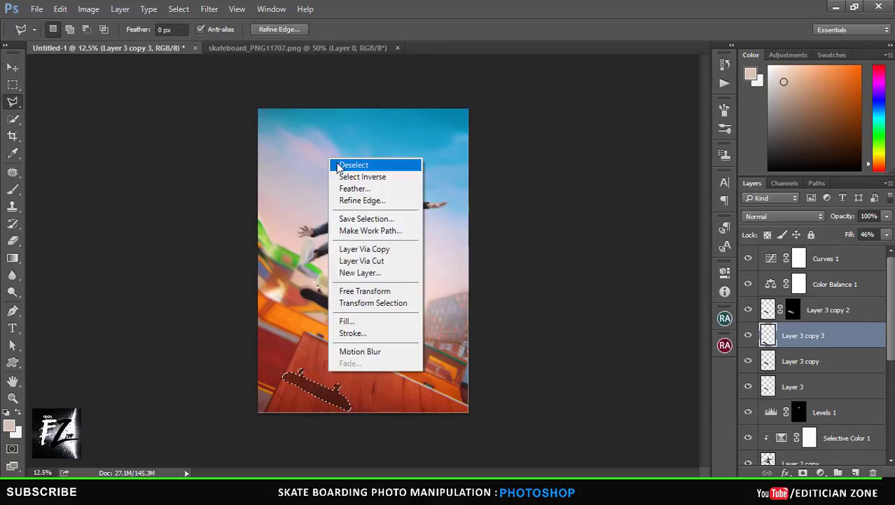
pyautogui.click(350, 163)
# Soften the board shadow with a Gaussian Blur of radius 34.6
pyautogui.click(179, 8)
pyautogui.moveTo(214, 142)
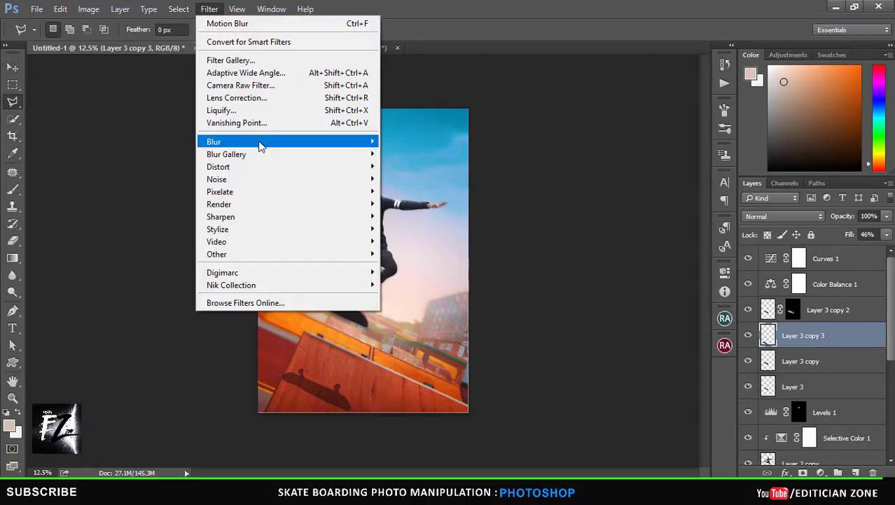
pyautogui.click(424, 199)
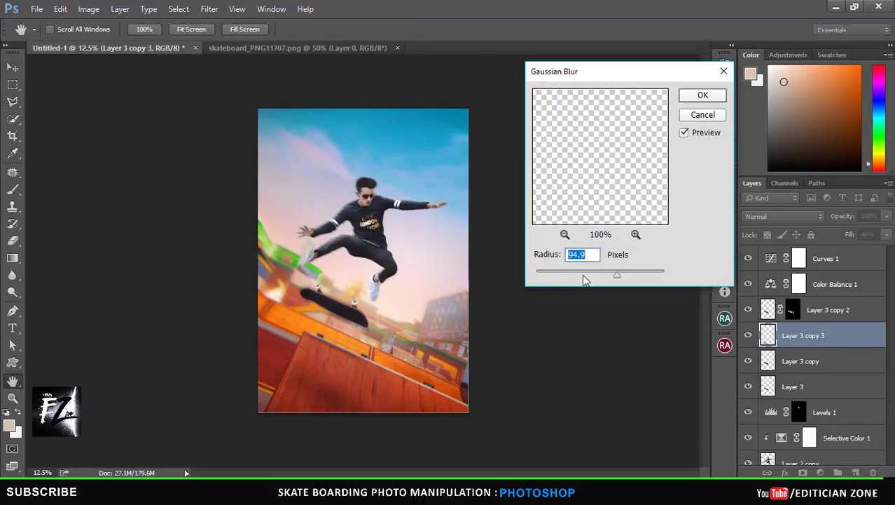
pyautogui.moveTo(583, 275); pyautogui.dragTo(594, 275)
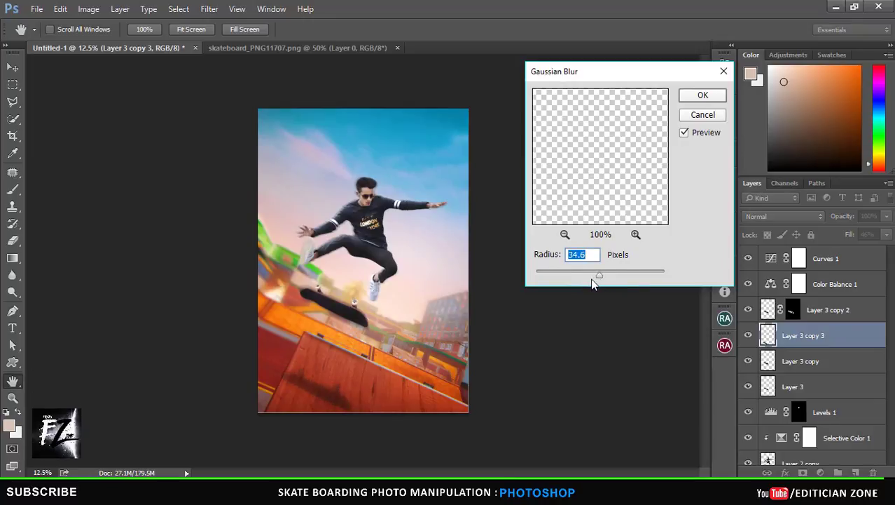
pyautogui.click(702, 94)
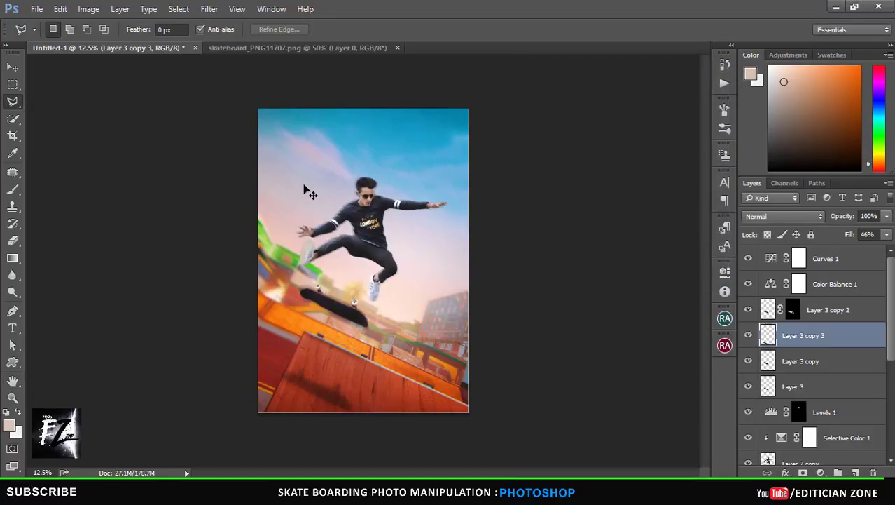
pyautogui.hotkey('ctrl', '-')
pyautogui.hotkey('ctrl', '+')
pyautogui.hotkey('ctrl', '+')
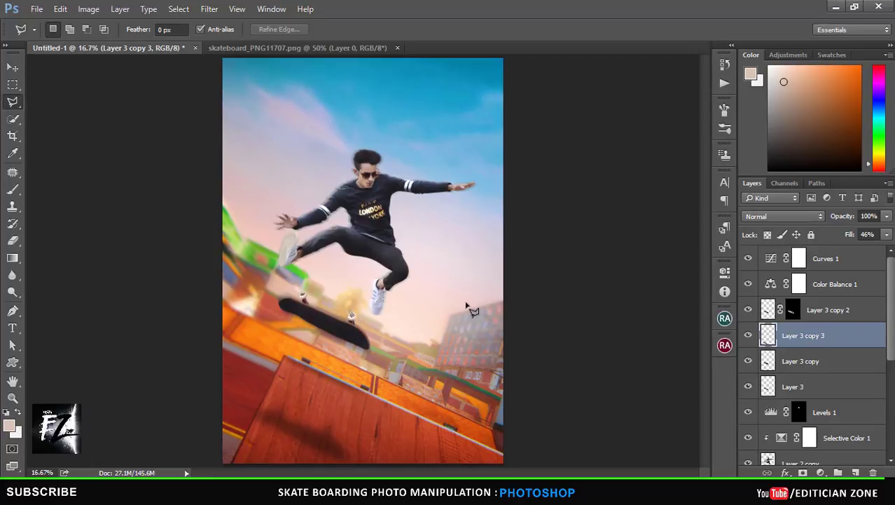
# Deselect the shadow, zoom out to the whole composite and select Curves 1
pyautogui.press('v')
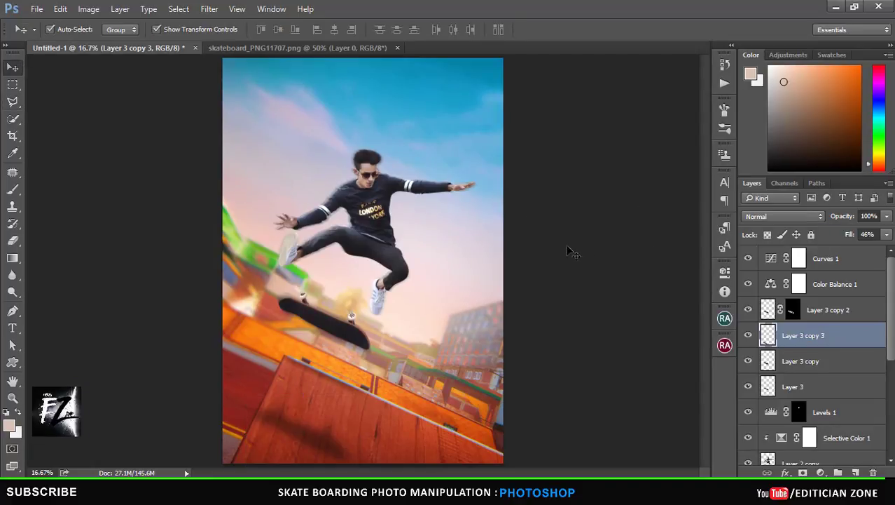
pyautogui.click(569, 250)
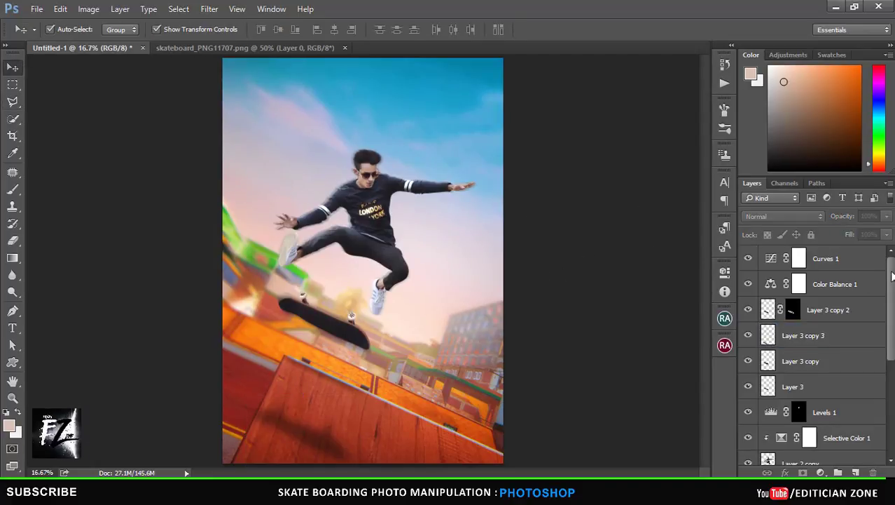
pyautogui.scroll(-5, 812, 350)
pyautogui.scroll(5, 813, 351)
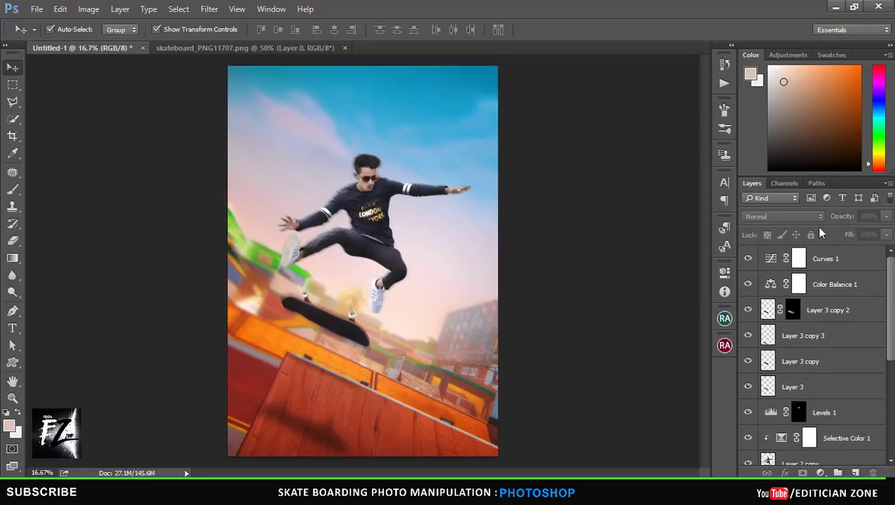
pyautogui.hotkey('ctrl', '-')
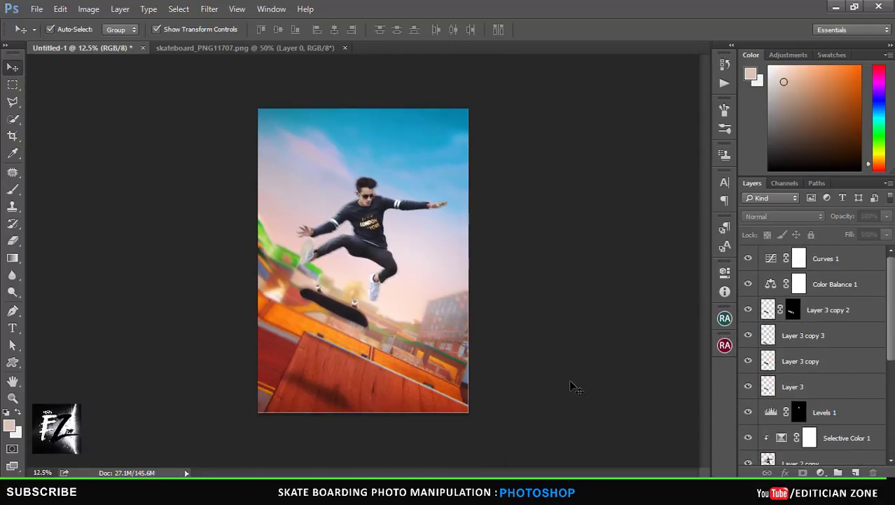
pyautogui.click(832, 260)
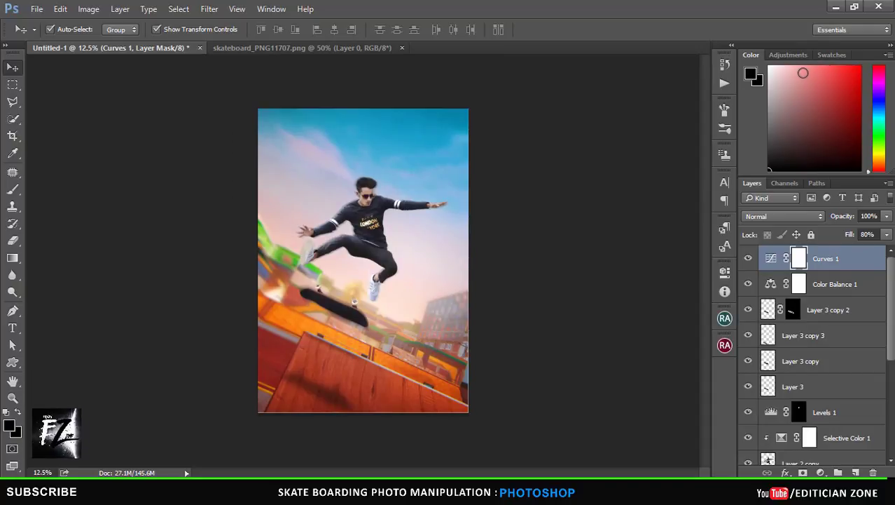
# Add a Color Lookup layer using the Fuji F125 Kodak 2395 3DLUT
pyautogui.click(788, 55)
pyautogui.click(845, 99)
pyautogui.click(629, 284)
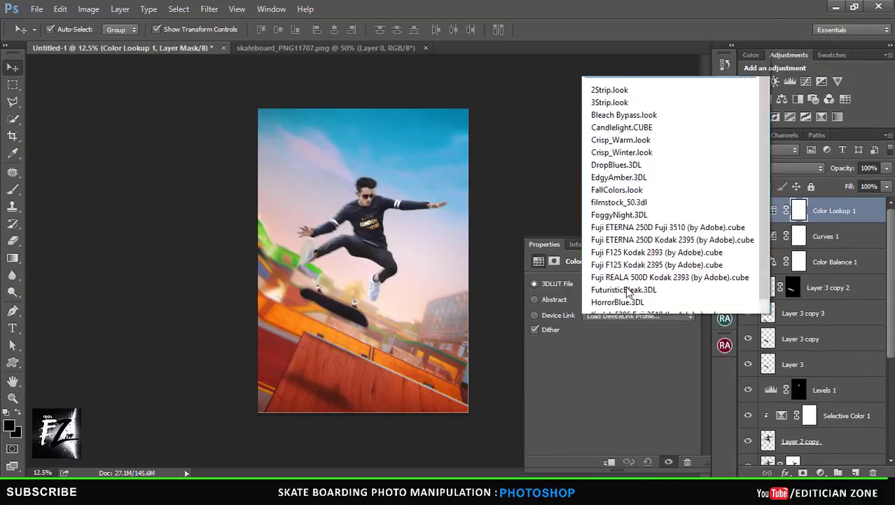
pyautogui.click(638, 205)
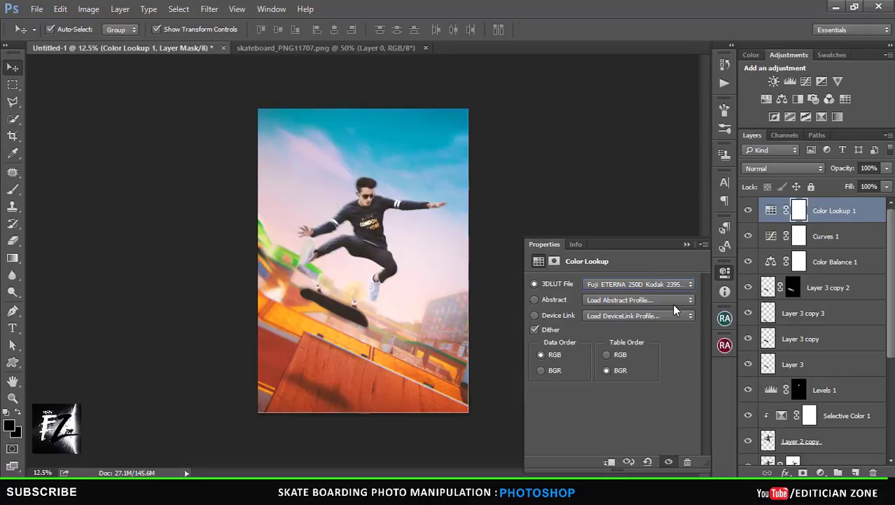
pyautogui.click(631, 283)
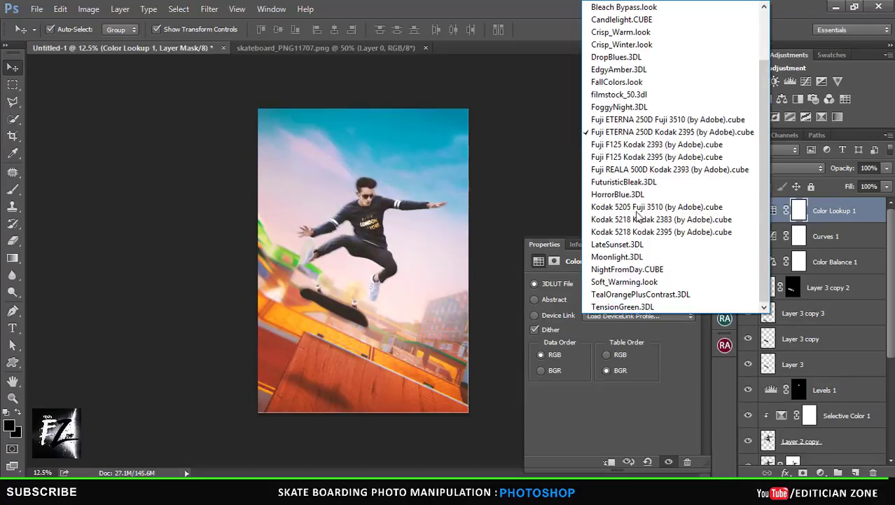
pyautogui.click(640, 157)
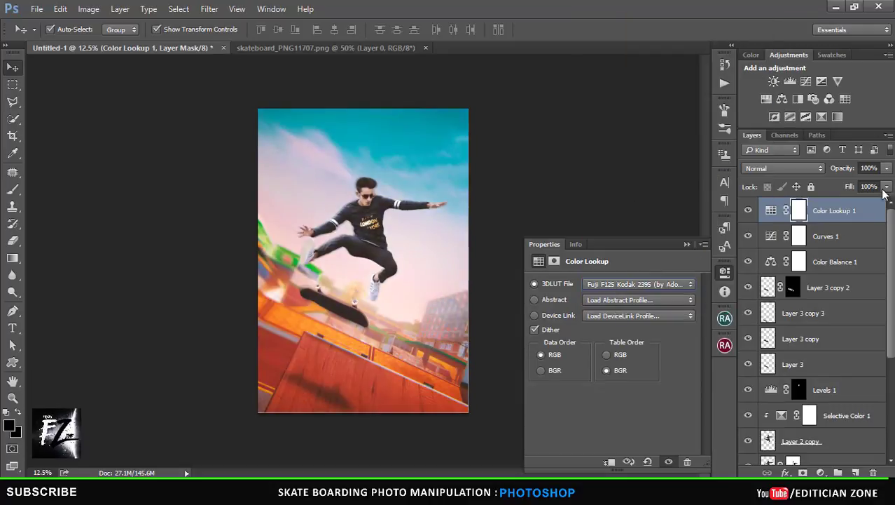
# Lower Color Lookup 1's fill to 18% and check the zoomed-in result
pyautogui.moveTo(844, 202); pyautogui.dragTo(830, 202)
pyautogui.click(697, 246)
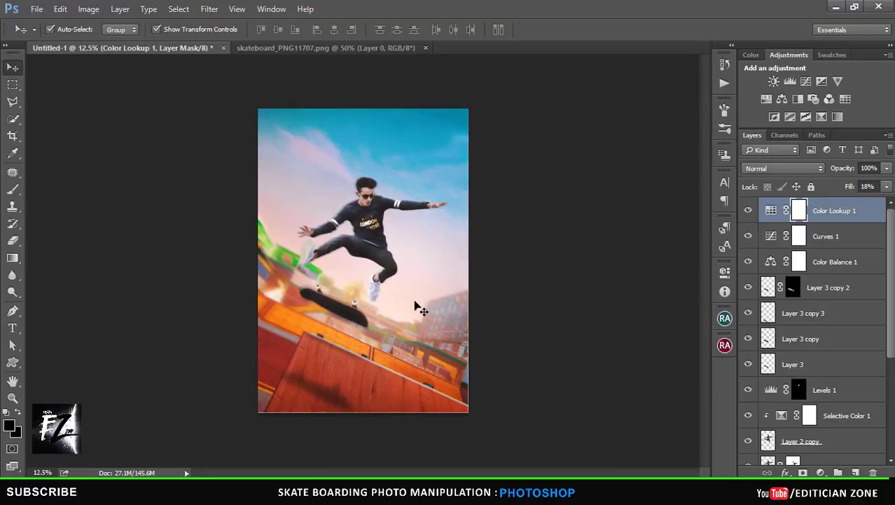
pyautogui.hotkey('ctrl', '+')
pyautogui.click(540, 323)
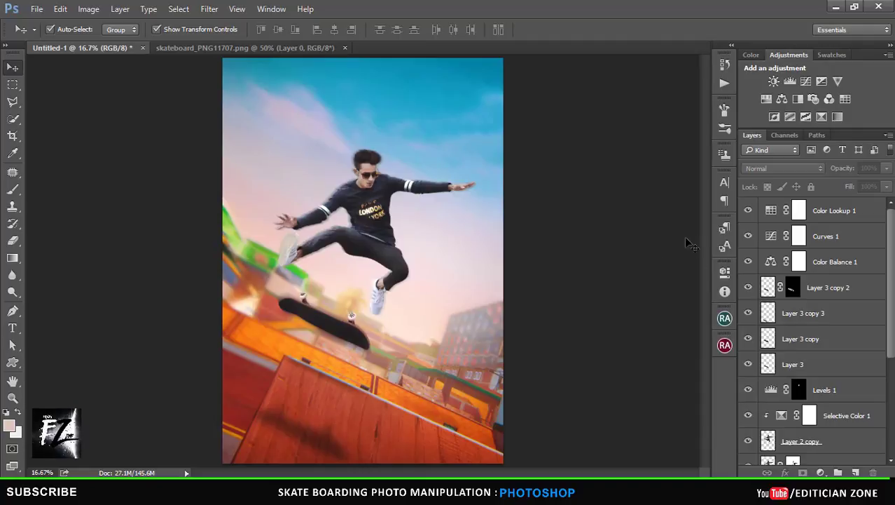
pyautogui.click(844, 208)
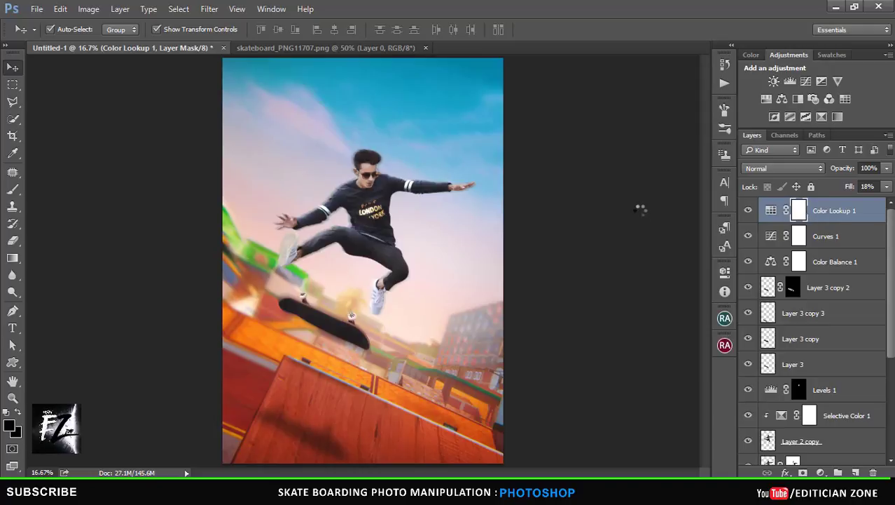
# Stamp all visible layers into a new Layer 5 and add 2% Uniform noise grain
pyautogui.hotkey('ctrl', 'shift', 'alt', 'n')
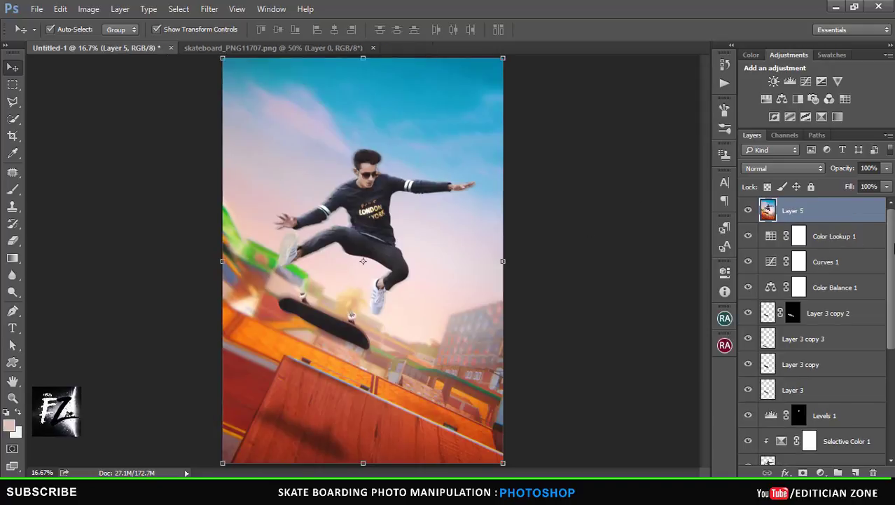
pyautogui.hotkey('ctrl', '-')
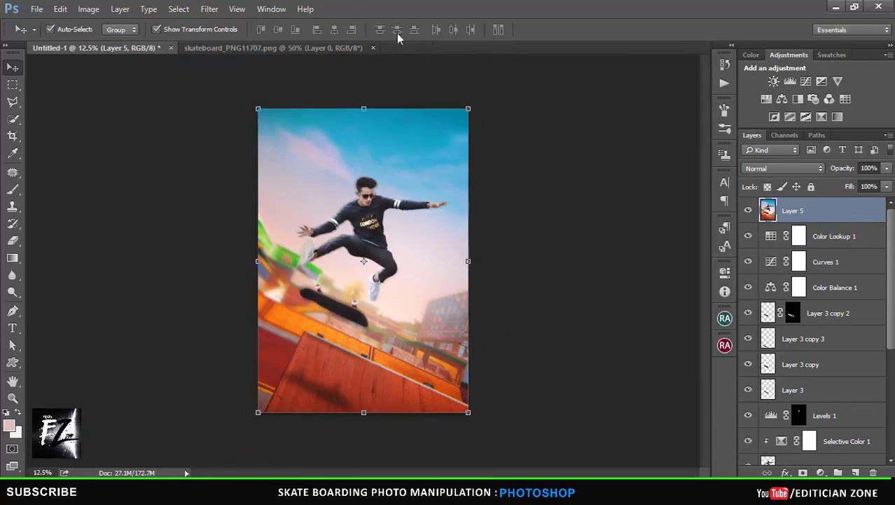
pyautogui.click(209, 9)
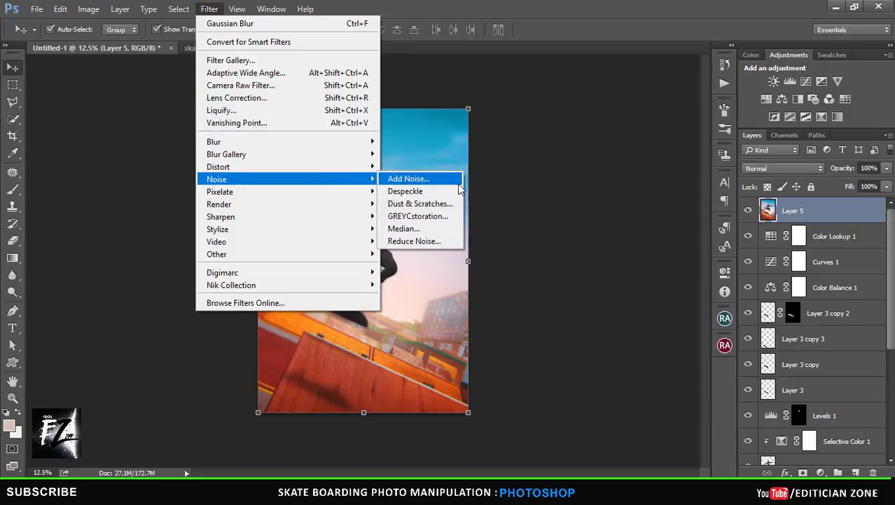
pyautogui.click(456, 178)
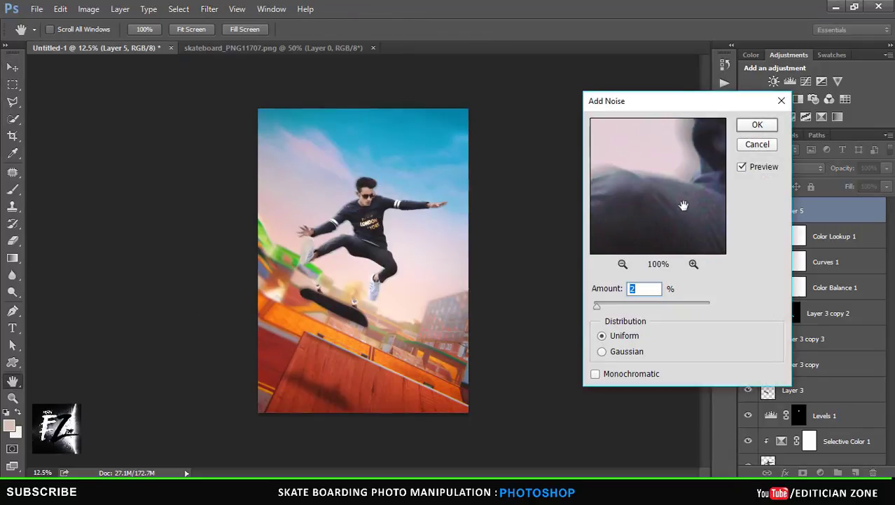
pyautogui.moveTo(683, 204)
pyautogui.mouseDown()
pyautogui.moveTo(643, 226)
pyautogui.moveTo(660, 260)
pyautogui.moveTo(639, 245)
pyautogui.moveTo(662, 235)
pyautogui.moveTo(680, 204)
pyautogui.moveTo(715, 183)
pyautogui.mouseUp()
pyautogui.click(746, 129)
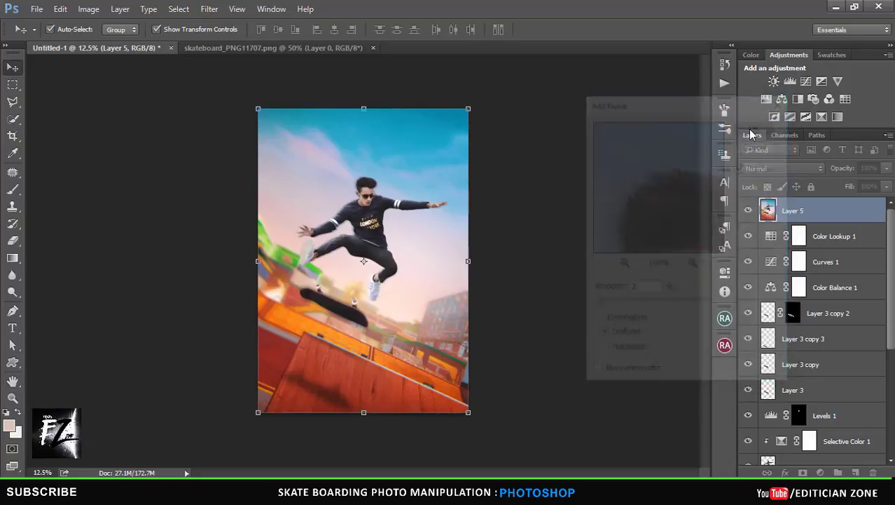
pyautogui.click(423, 269)
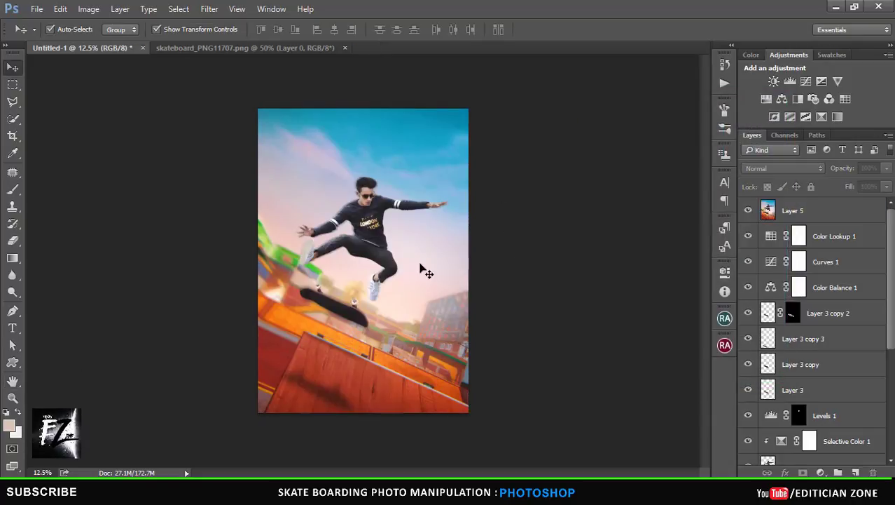
# Close the skateboard image and open text.psd
pyautogui.click(345, 47)
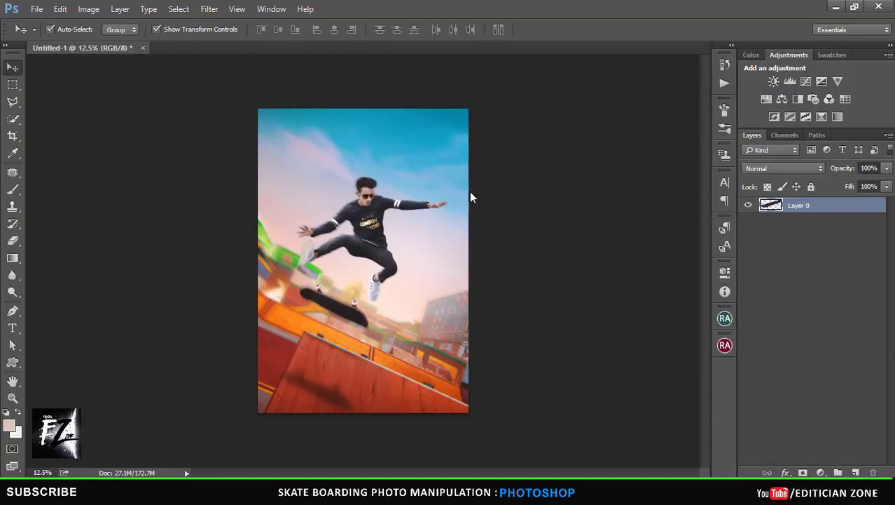
pyautogui.click(36, 8)
pyautogui.click(44, 32)
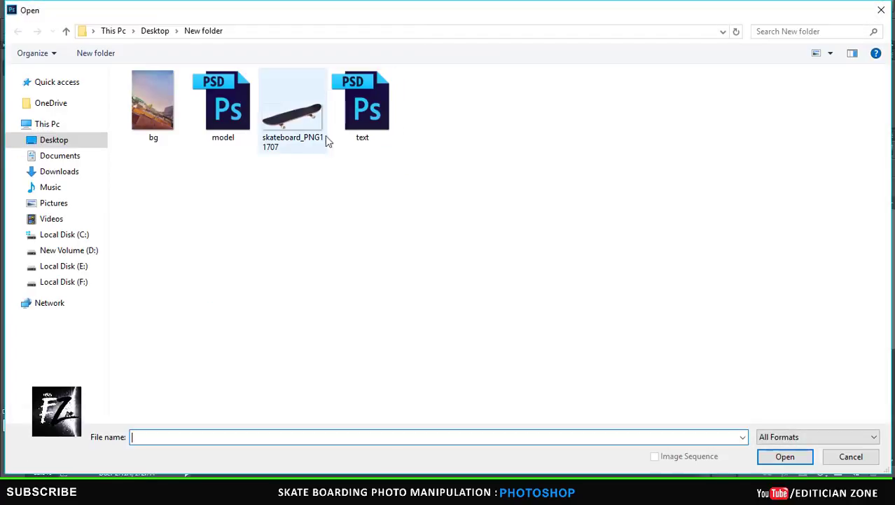
pyautogui.doubleClick(366, 140)
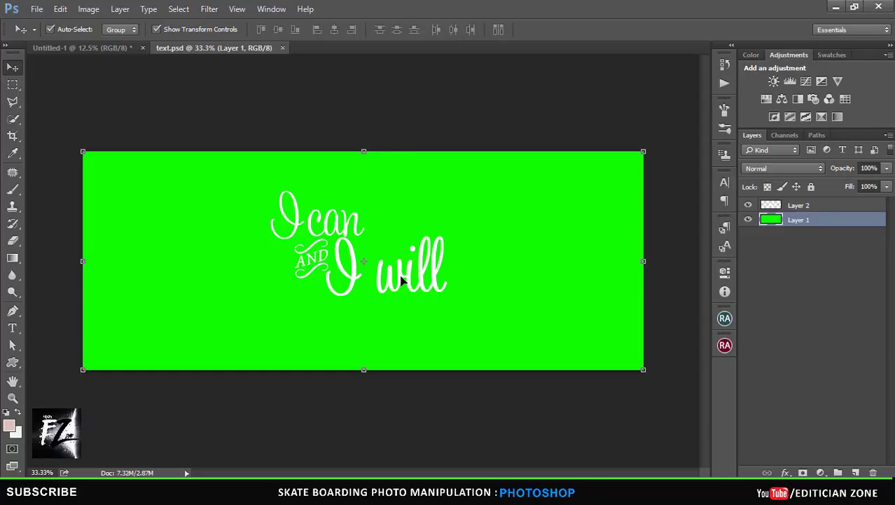
# Drag the 'I can and I will' text layer into Untitled-1, placing it near the top
pyautogui.moveTo(400, 280)
pyautogui.mouseDown()
pyautogui.moveTo(424, 258)
pyautogui.moveTo(351, 265)
pyautogui.moveTo(415, 226)
pyautogui.moveTo(393, 238)
pyautogui.mouseUp()
pyautogui.click(799, 204)
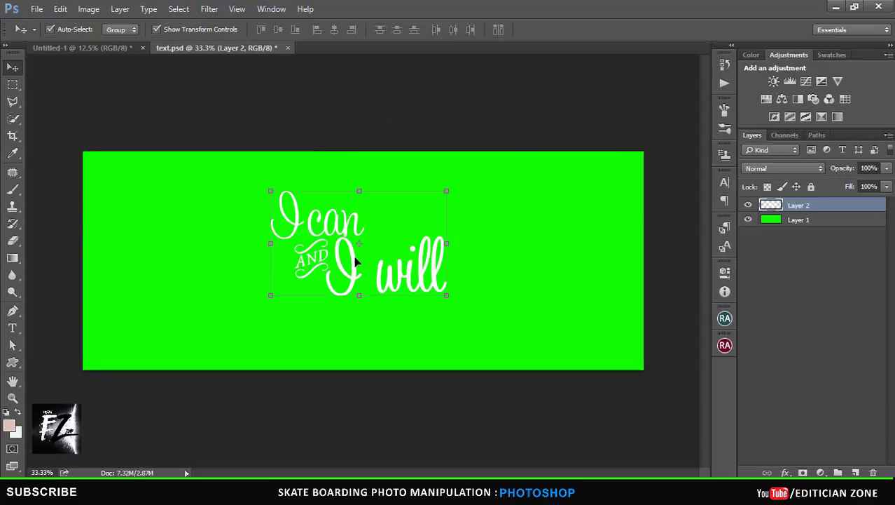
pyautogui.moveTo(357, 263); pyautogui.dragTo(230, 97)
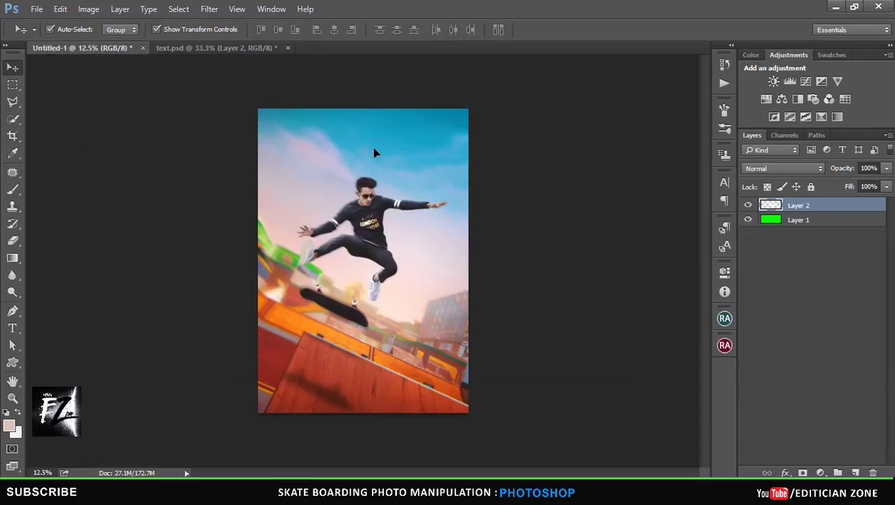
pyautogui.moveTo(110, 47); pyautogui.dragTo(383, 144)
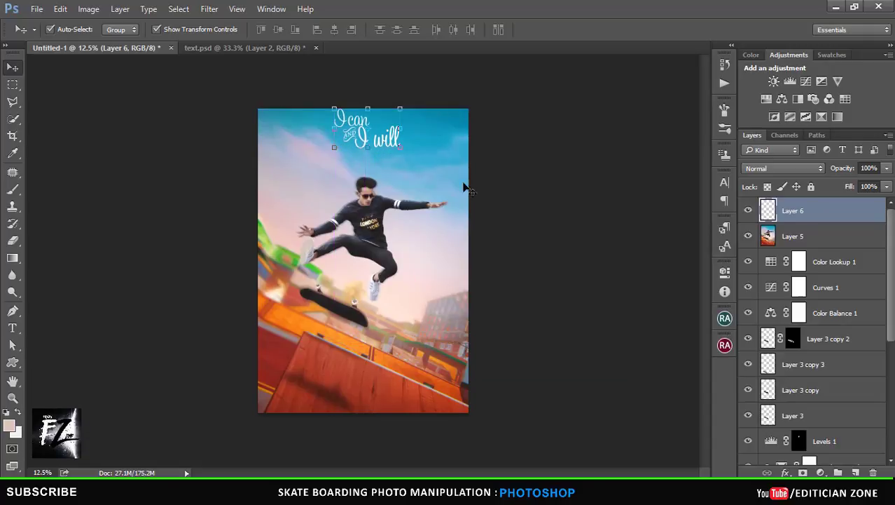
pyautogui.click(531, 192)
pyautogui.click(382, 146)
pyautogui.click(448, 192)
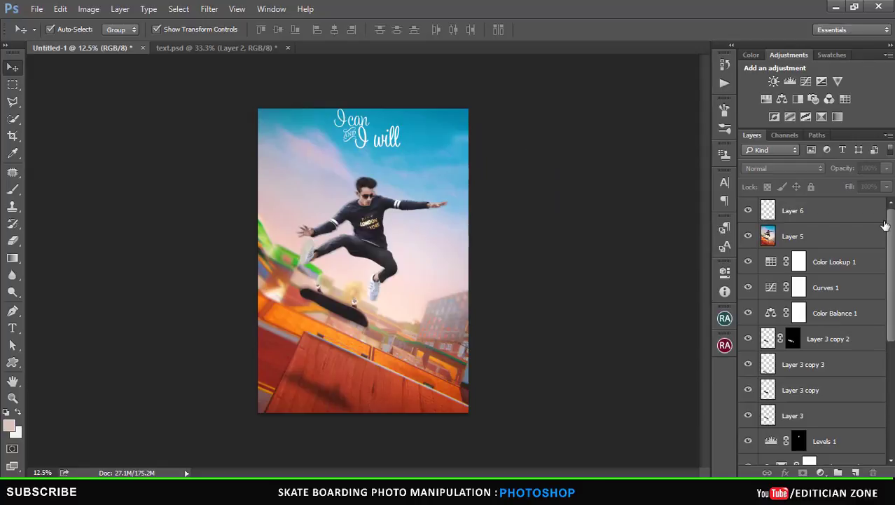
# Add an empty Layer 7 above the Layer 6 script text
pyautogui.click(848, 216)
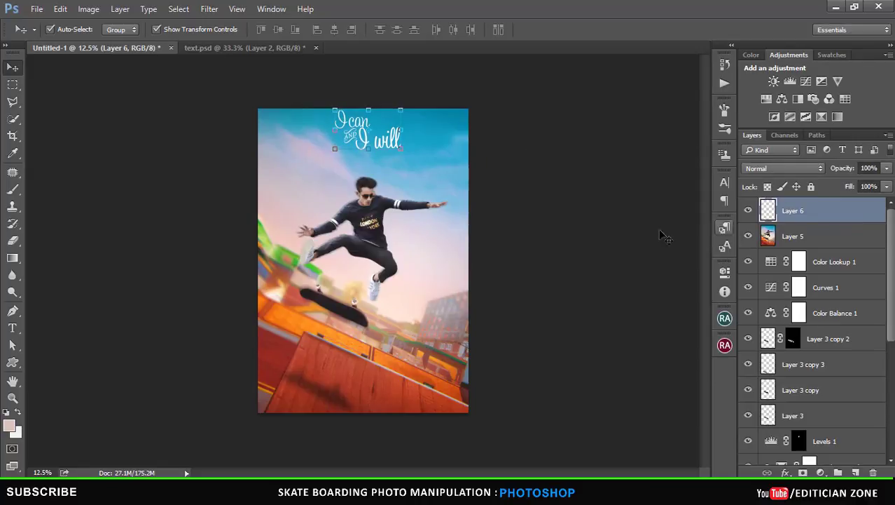
pyautogui.click(799, 238)
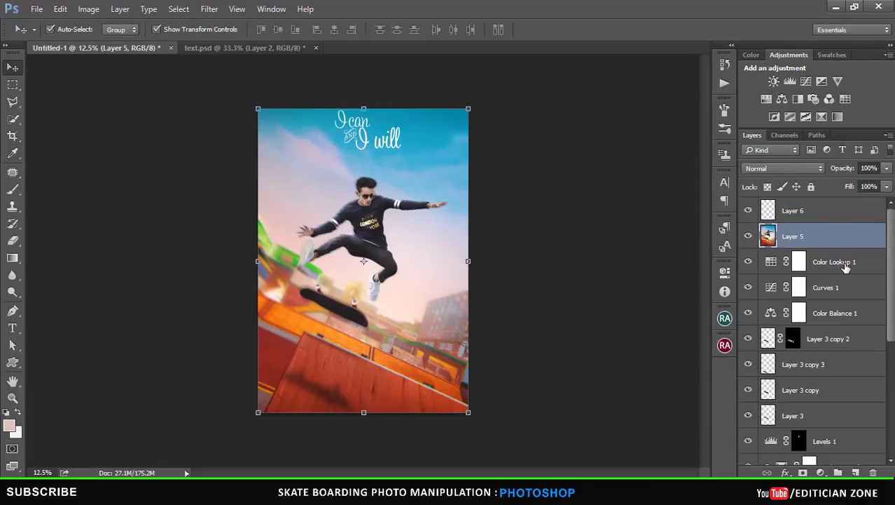
pyautogui.click(855, 219)
pyautogui.click(856, 473)
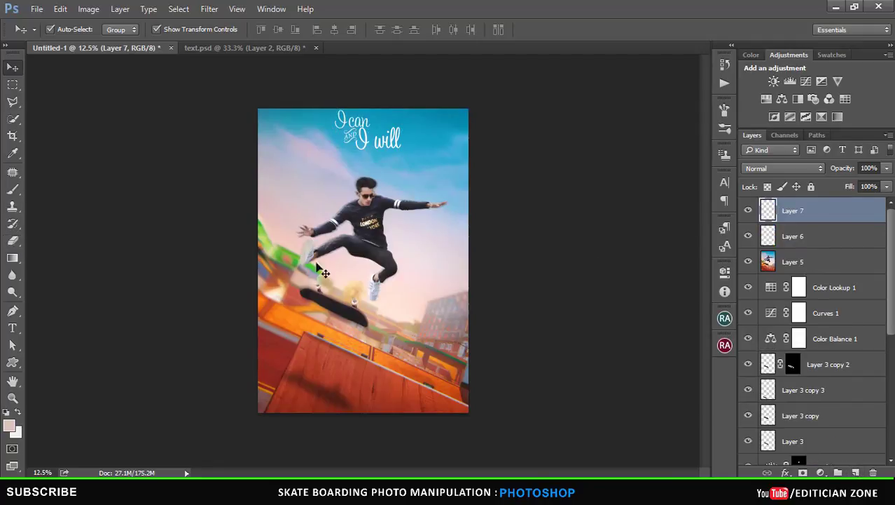
pyautogui.hotkey('ctrl', '+')
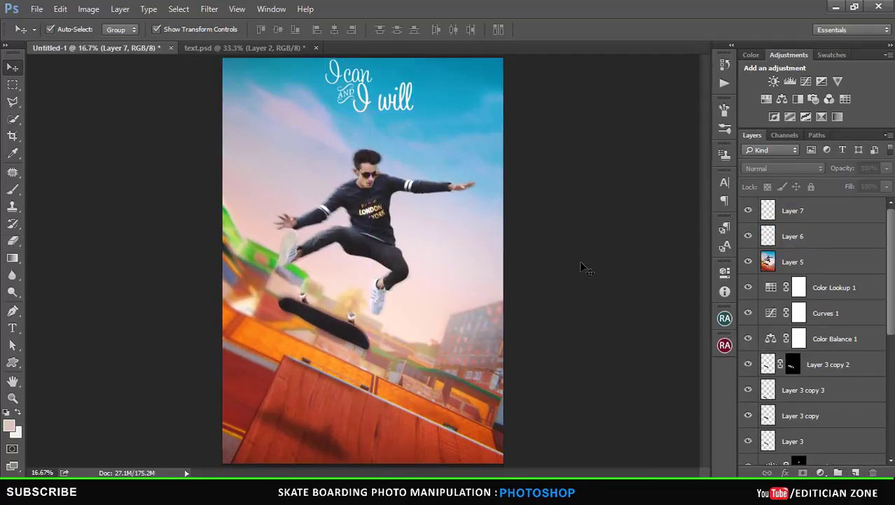